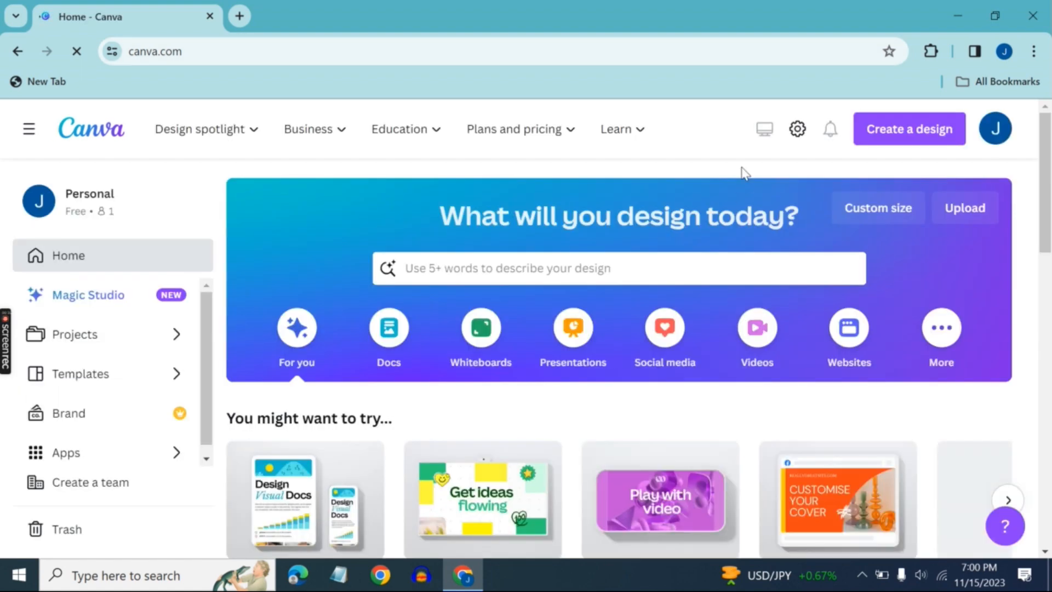
Create a new blank YouTube Thumbnail design
click(885, 129)
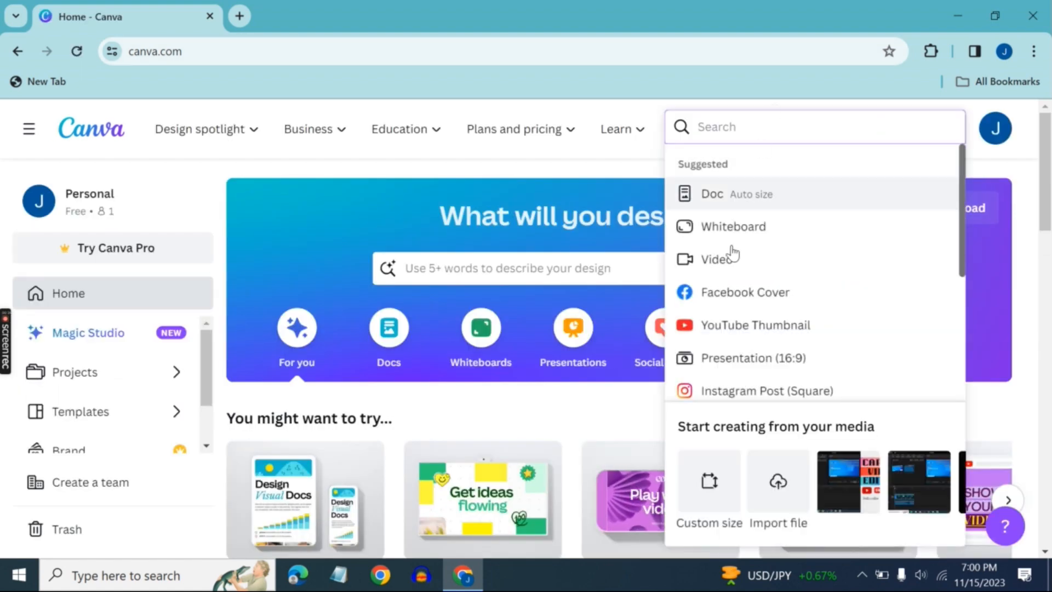
click(736, 328)
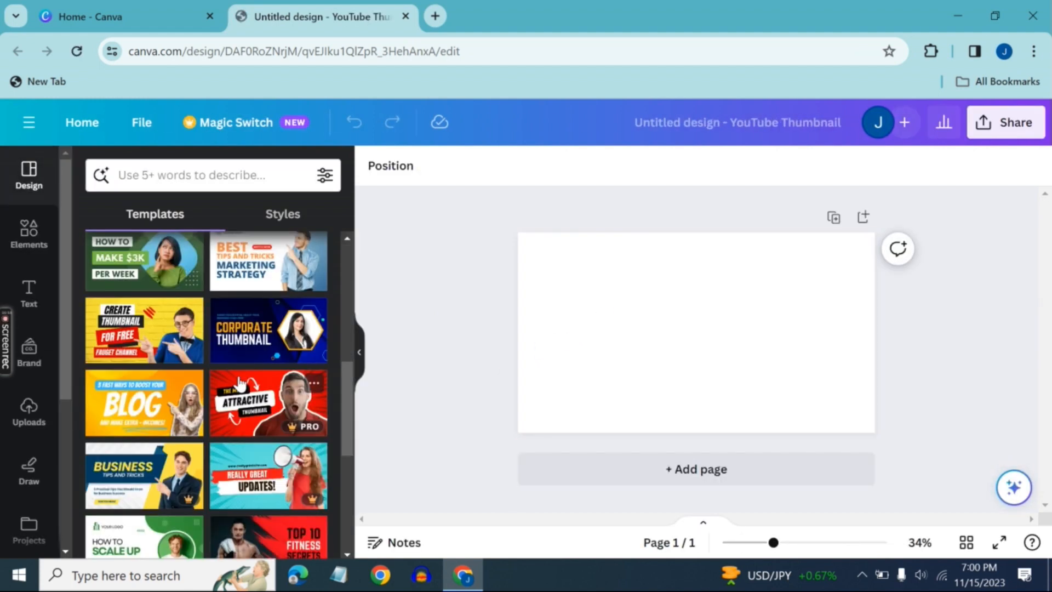
Apply the "How to Make Online Money $3000 / Week" template to the blank page and try selecting its elements
scroll(150, 433, down, 5)
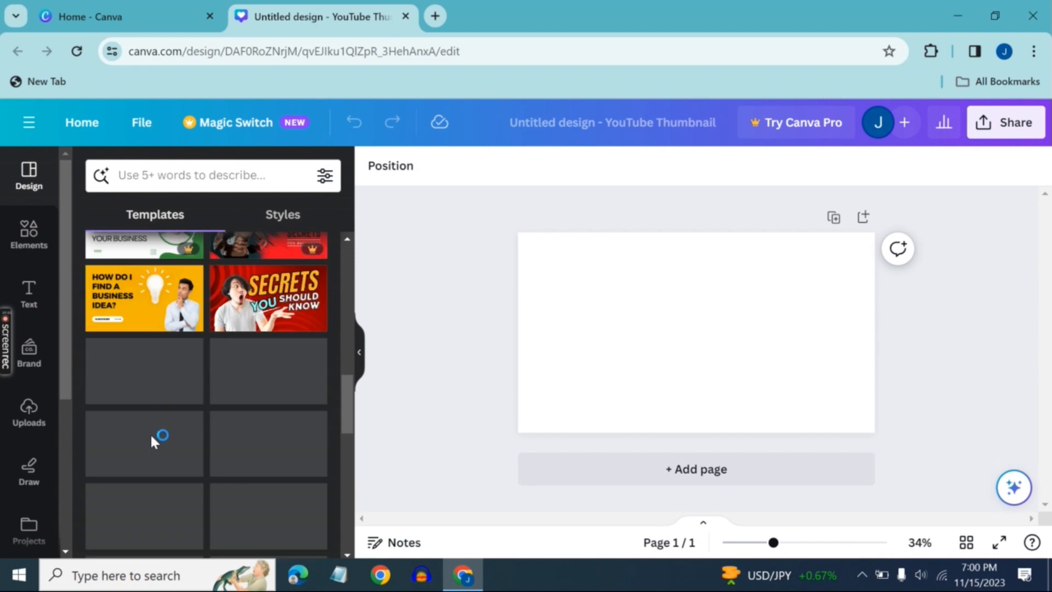
scroll(159, 418, down, 5)
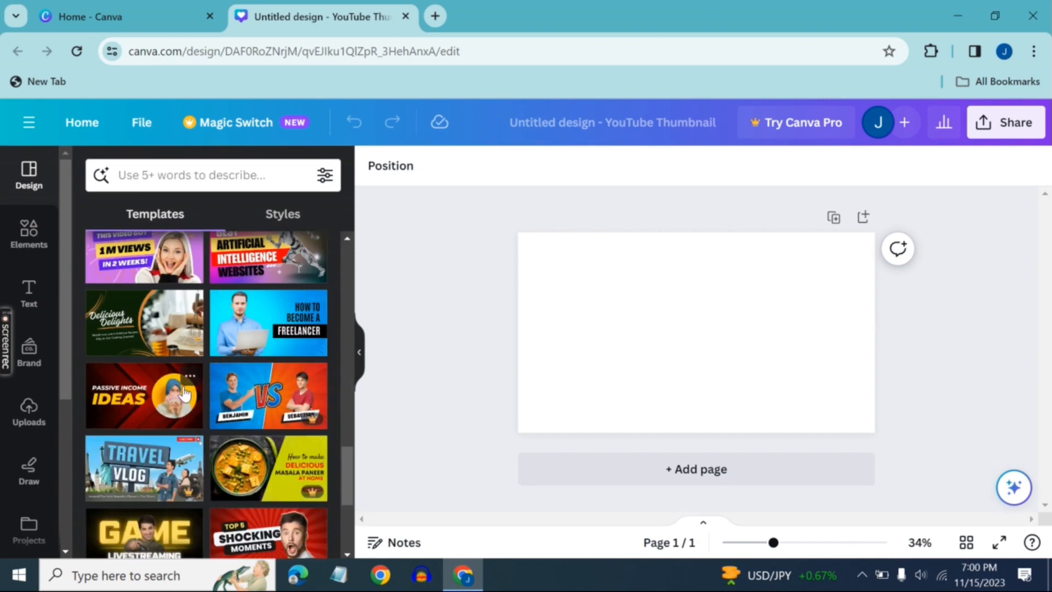
scroll(181, 392, down, 4)
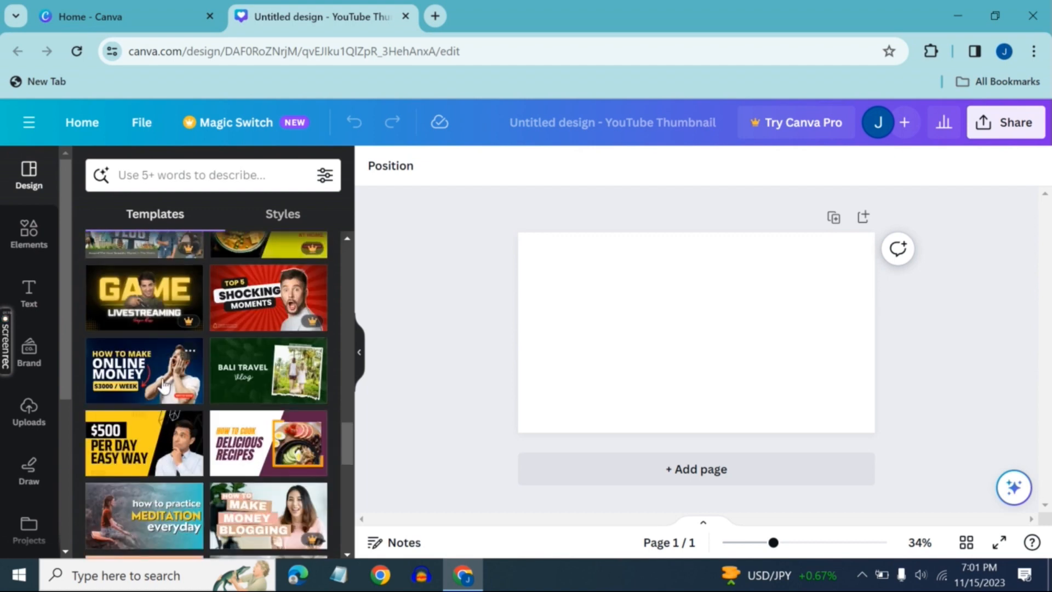
click(157, 376)
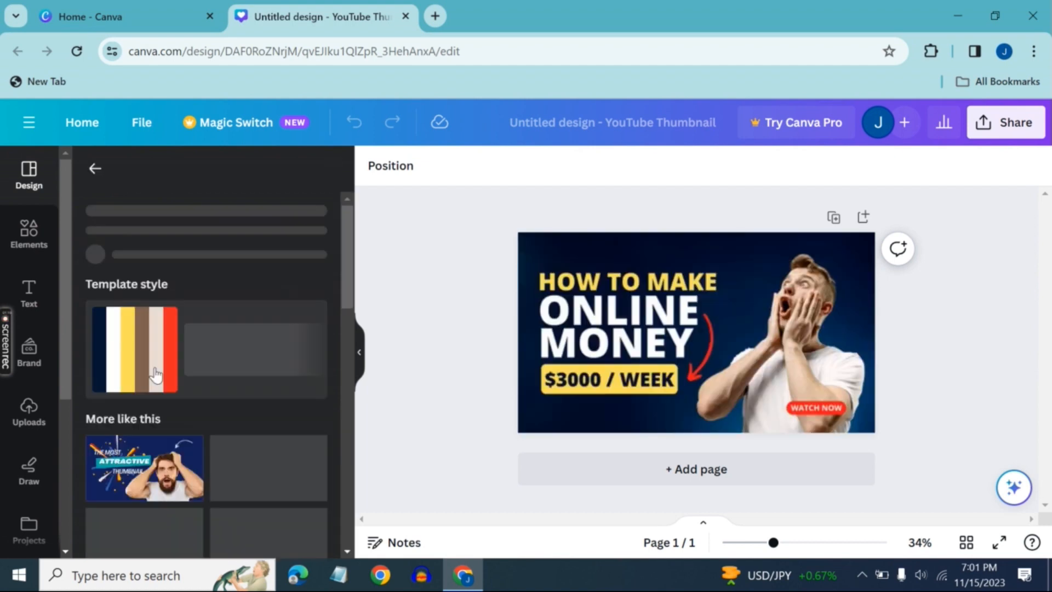
click(593, 326)
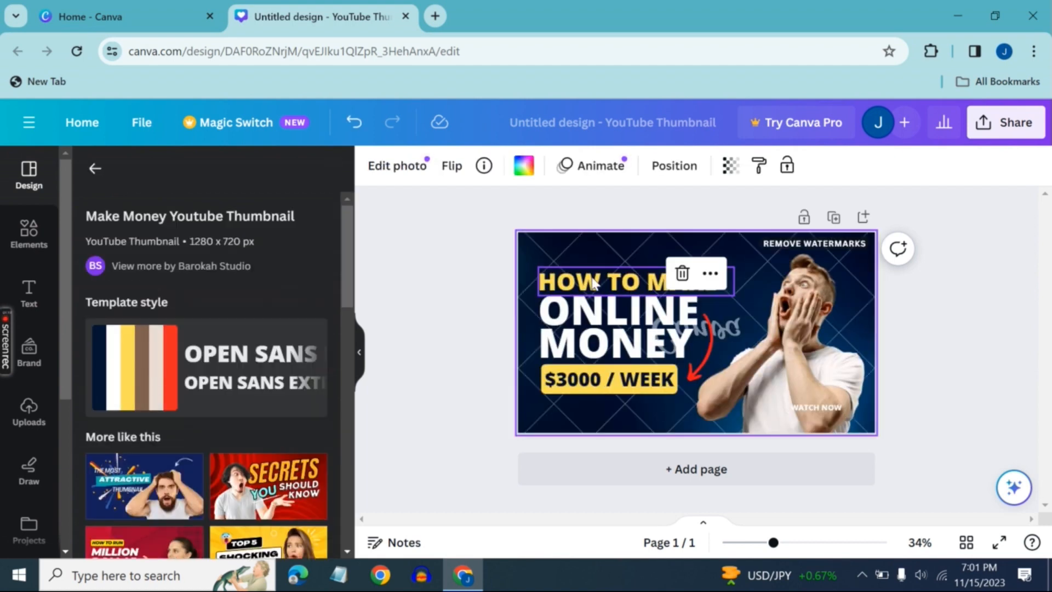
click(731, 337)
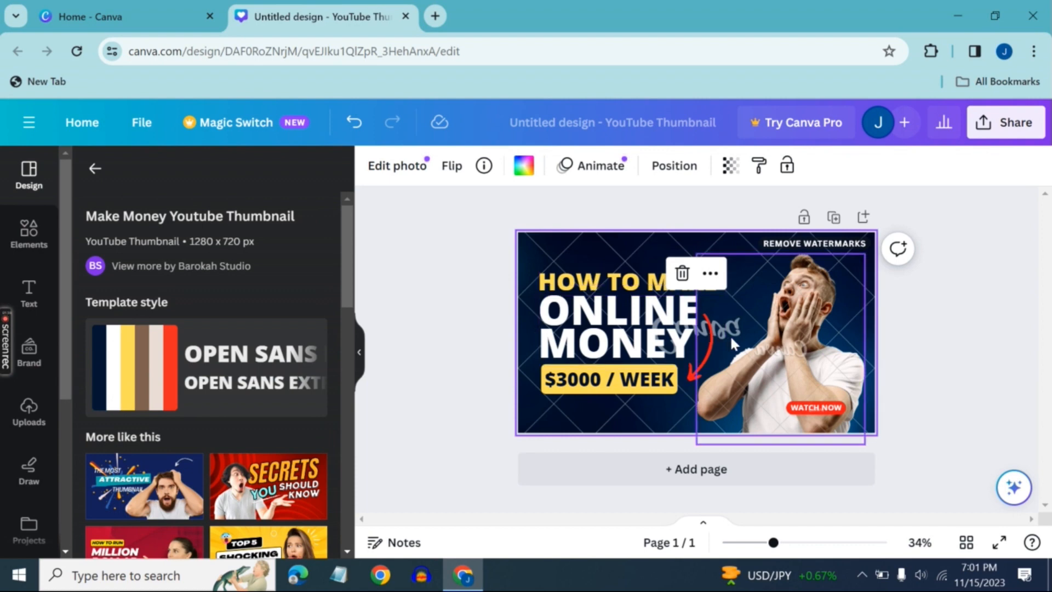
click(679, 337)
click(775, 321)
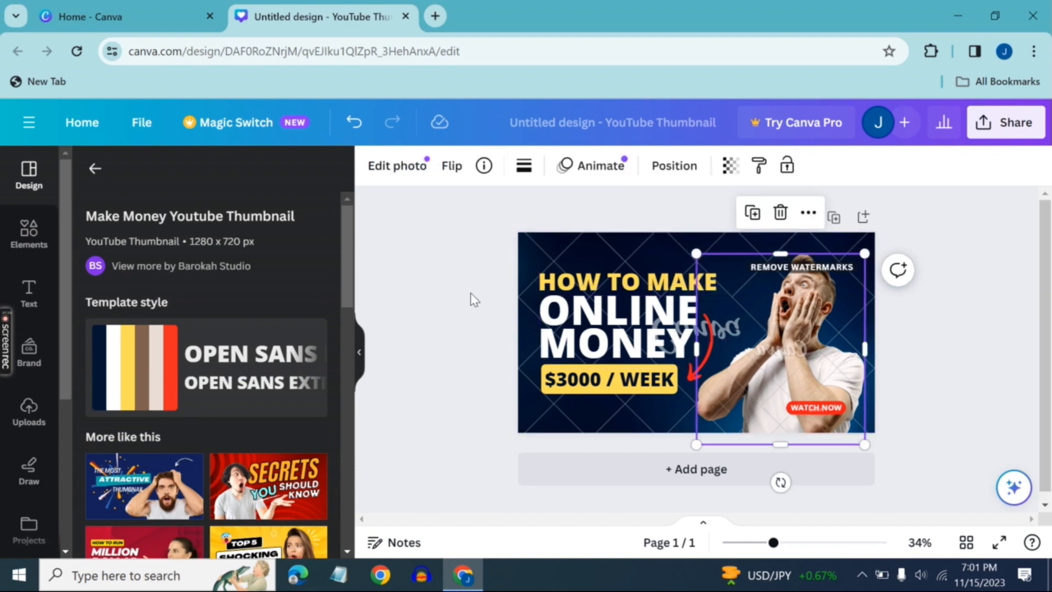
Replace the page design with the similar yellow "10 Tips Healthy Eating Habits" thumbnail template
click(411, 298)
scroll(207, 384, down, 5)
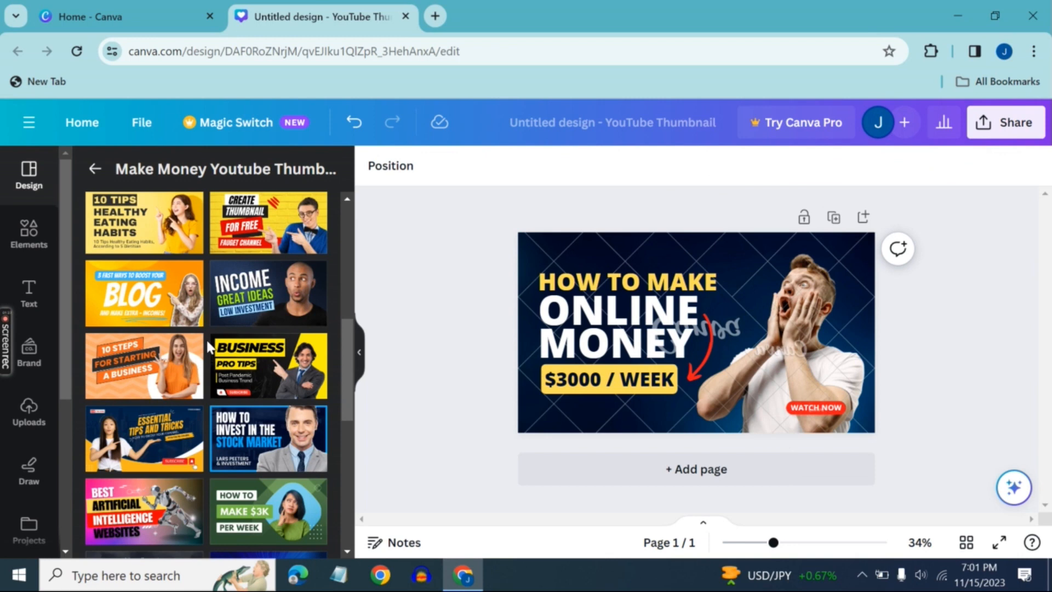
click(135, 225)
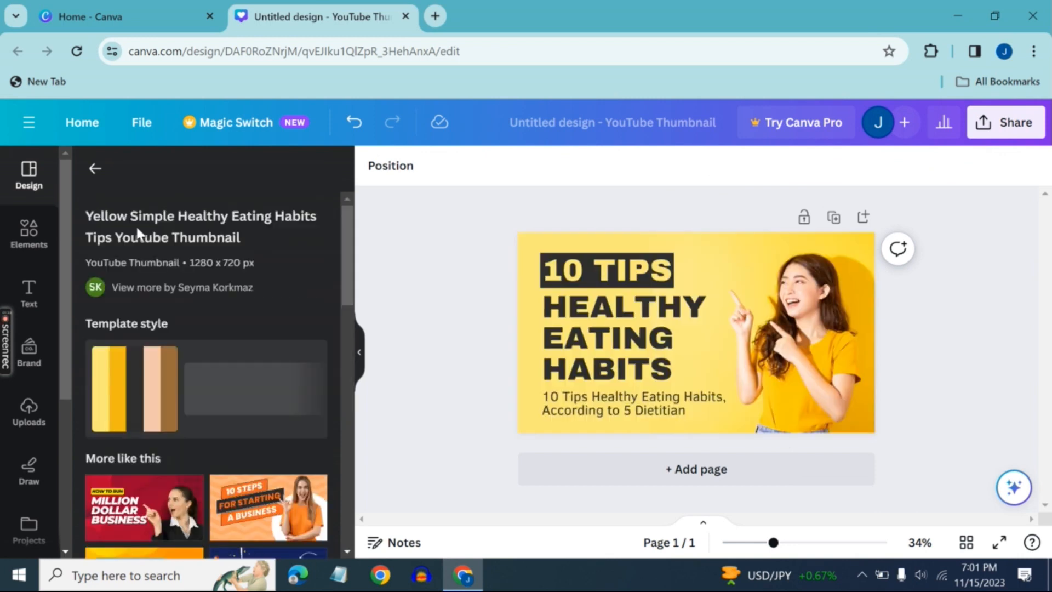
Delete the grid holding the photo of the woman in yellow from the thumbnail
click(711, 265)
drag(778, 345, 725, 340)
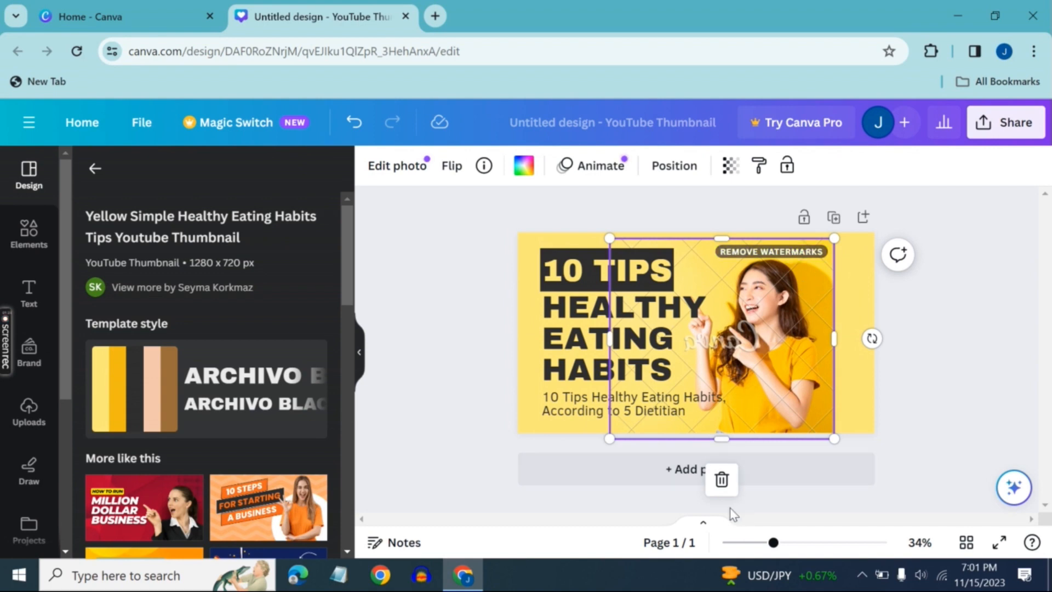
click(721, 480)
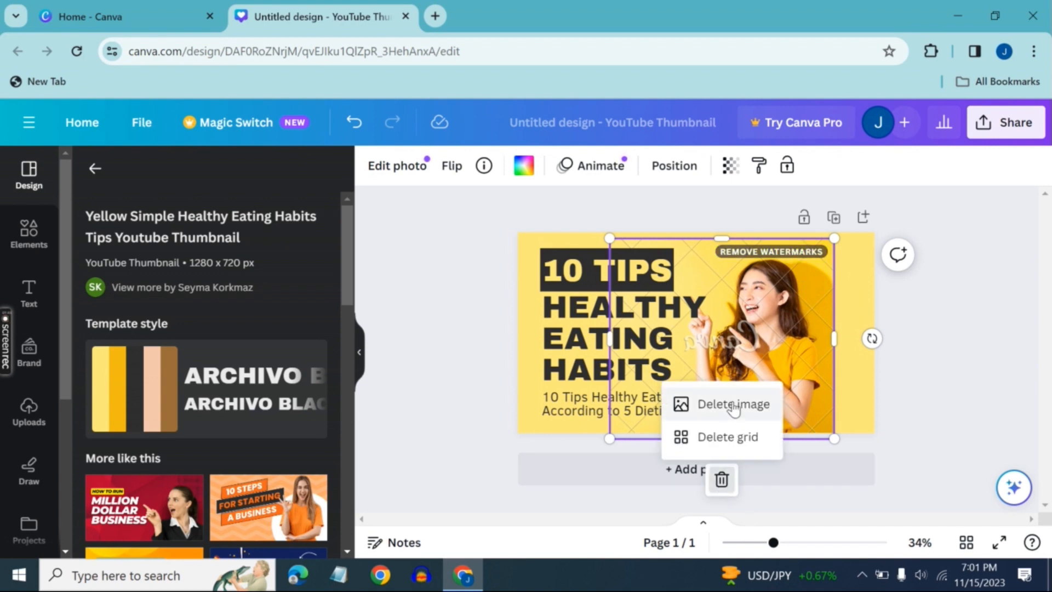
click(729, 438)
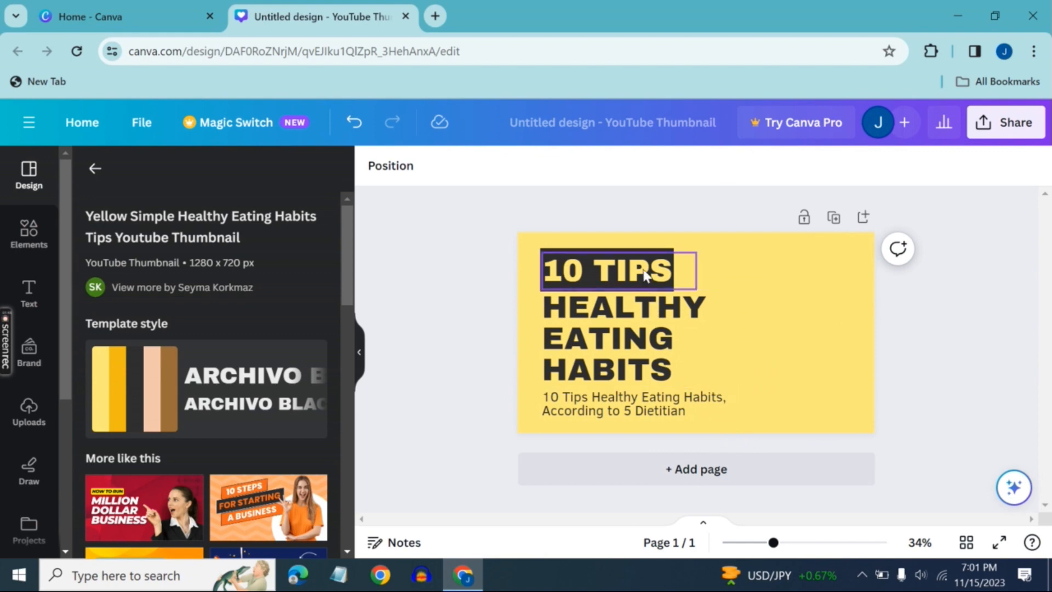
Replace the "10 TIPS" title text with "HOW TO CREATE" and widen its box so the title fits on one line
drag(643, 257, 853, 265)
double_click(682, 269)
click(682, 269)
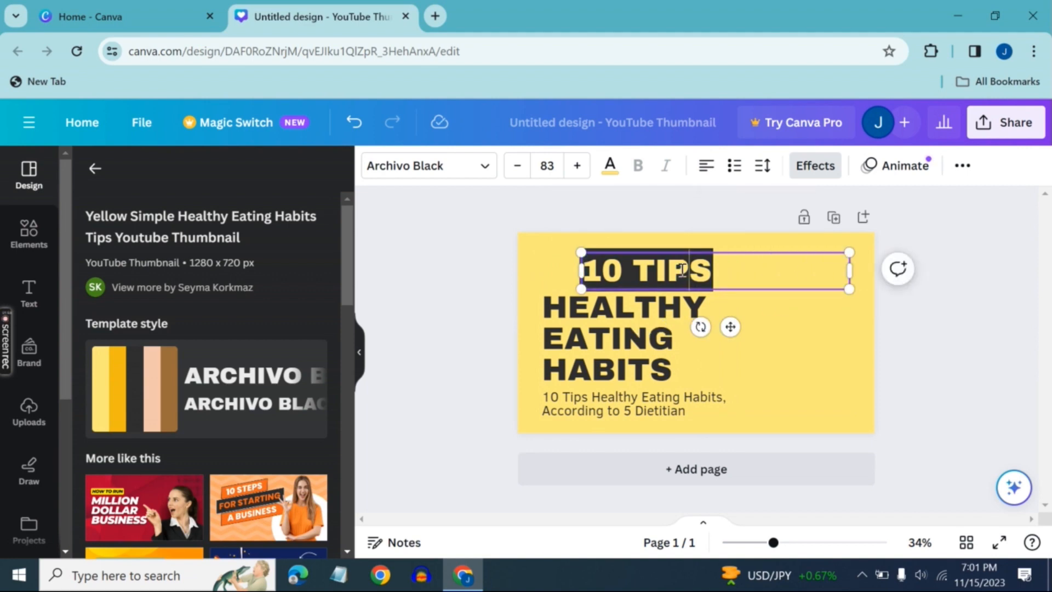
drag(707, 272, 591, 275)
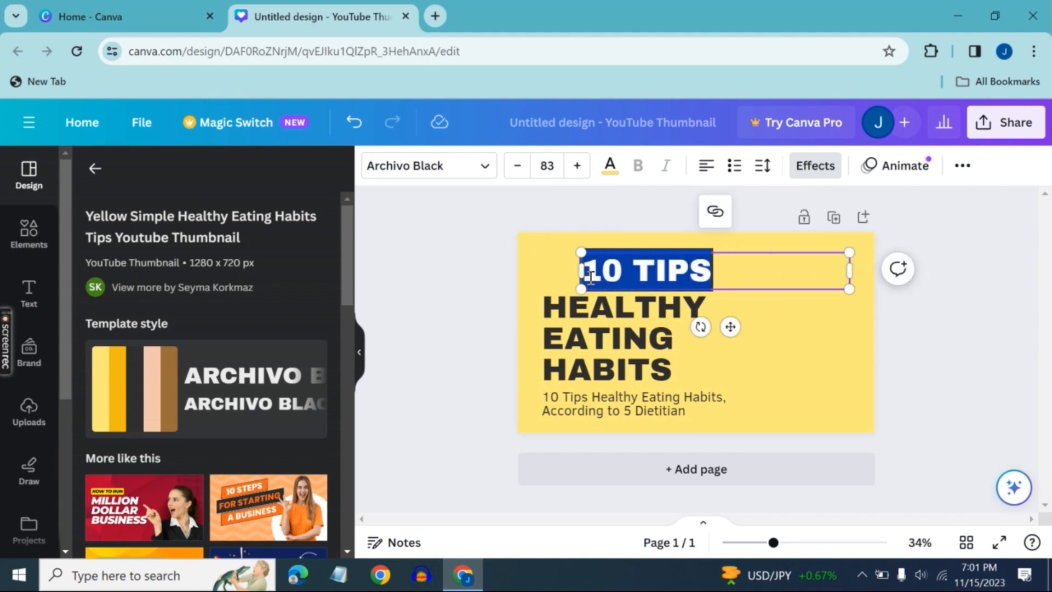
key(BackSpace)
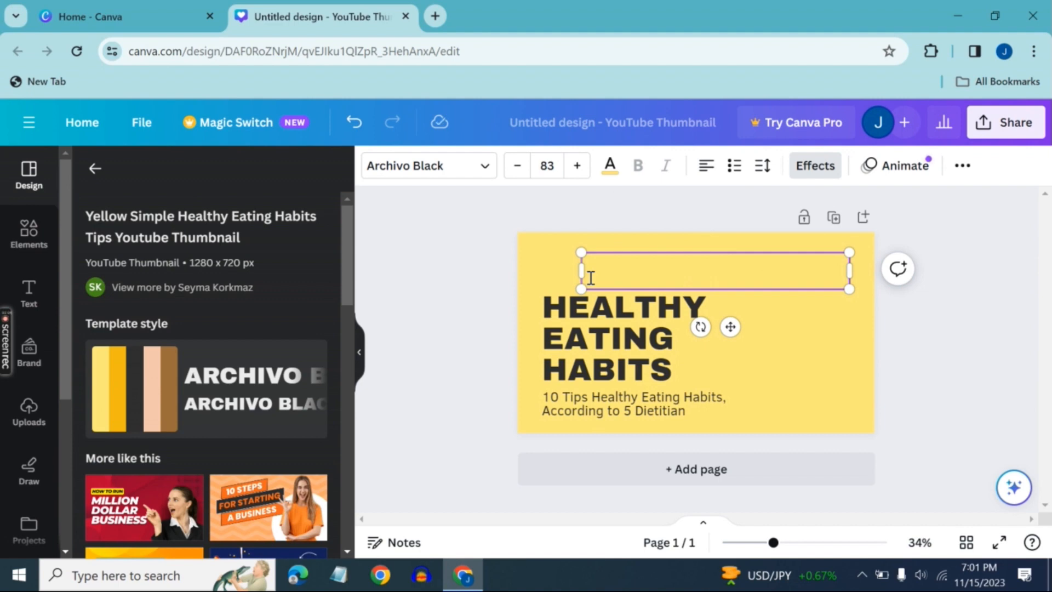
text(HOW)
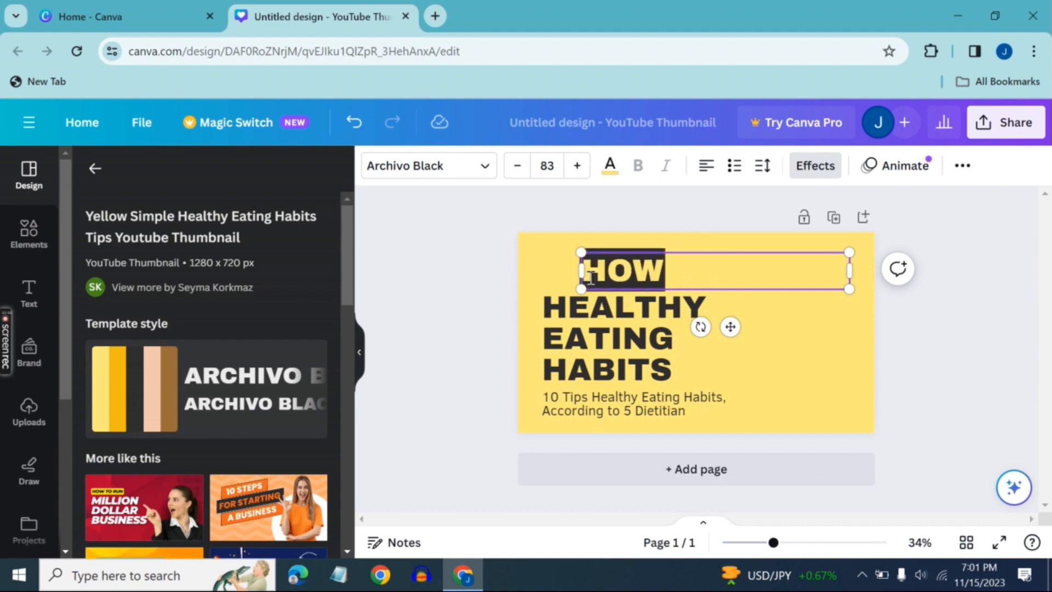
text( TO CREA)
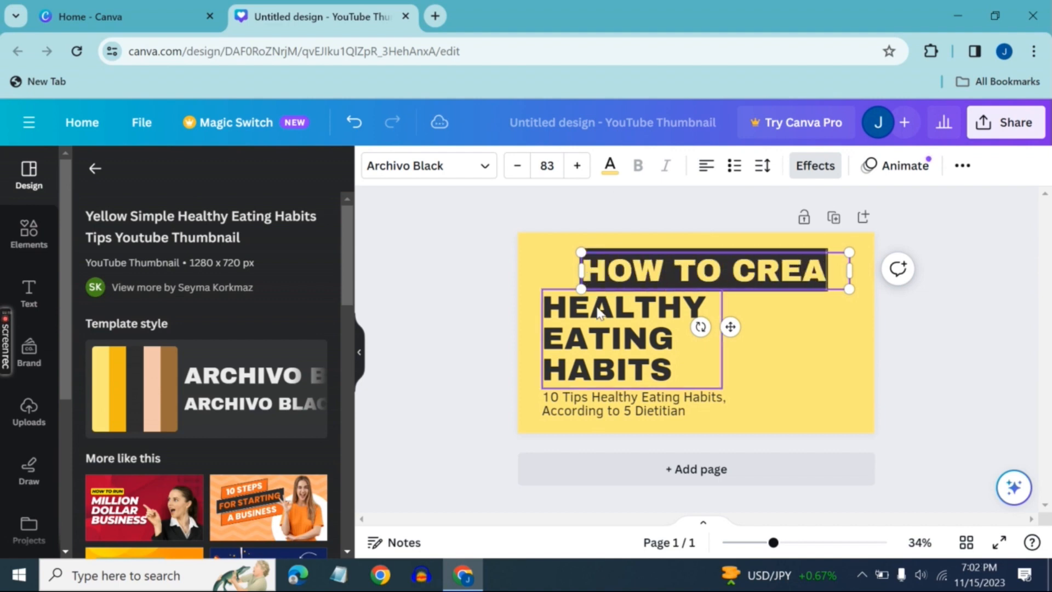
text(TE)
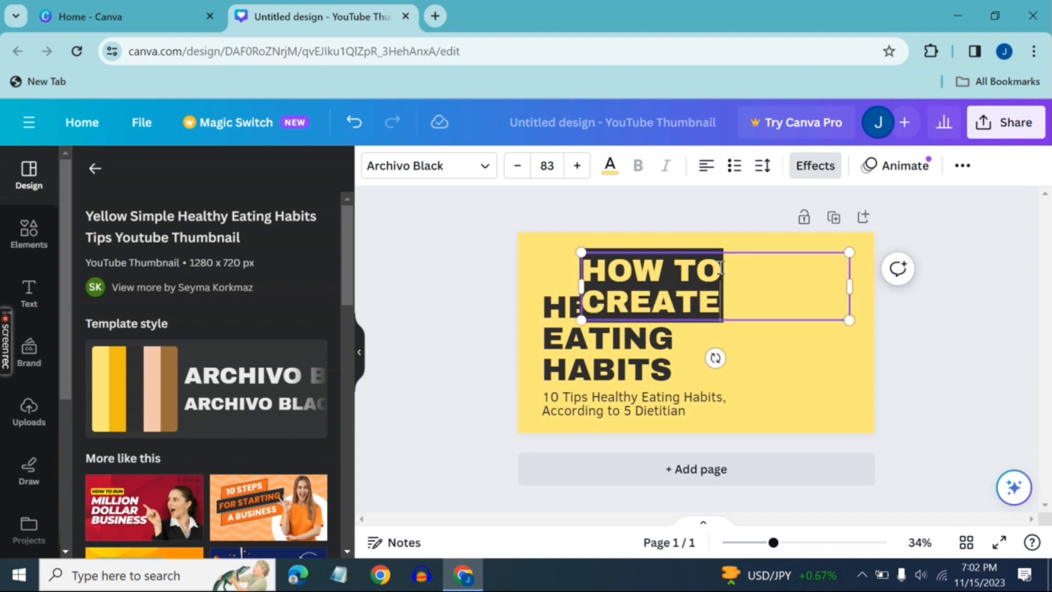
drag(851, 287, 874, 279)
drag(742, 327, 714, 324)
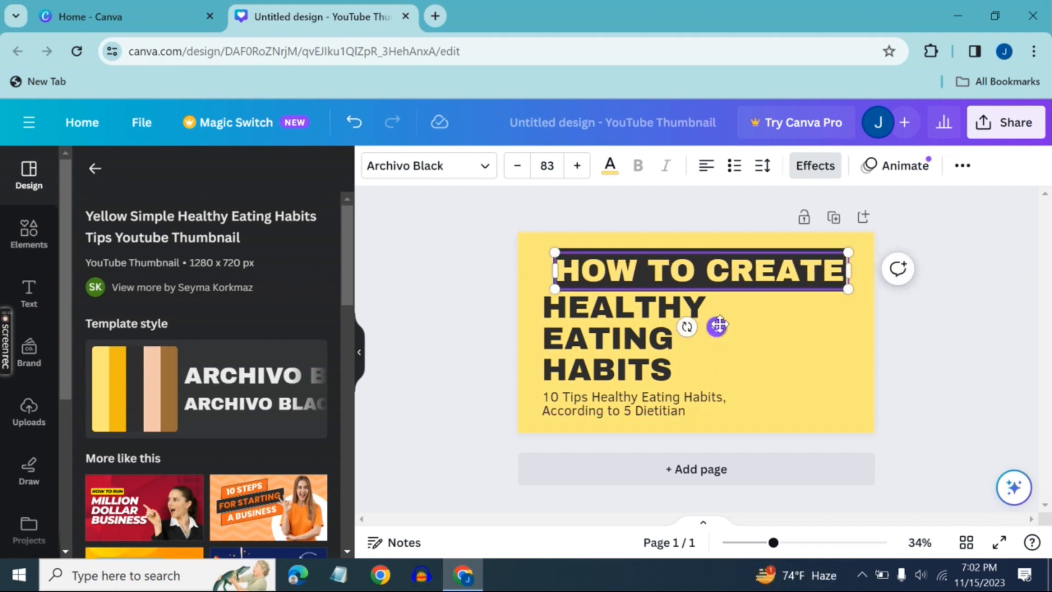
Delete the "HEALTHY EATING HABITS" text and nudge the "HOW TO CREATE" title slightly left to centre it on the page
click(619, 312)
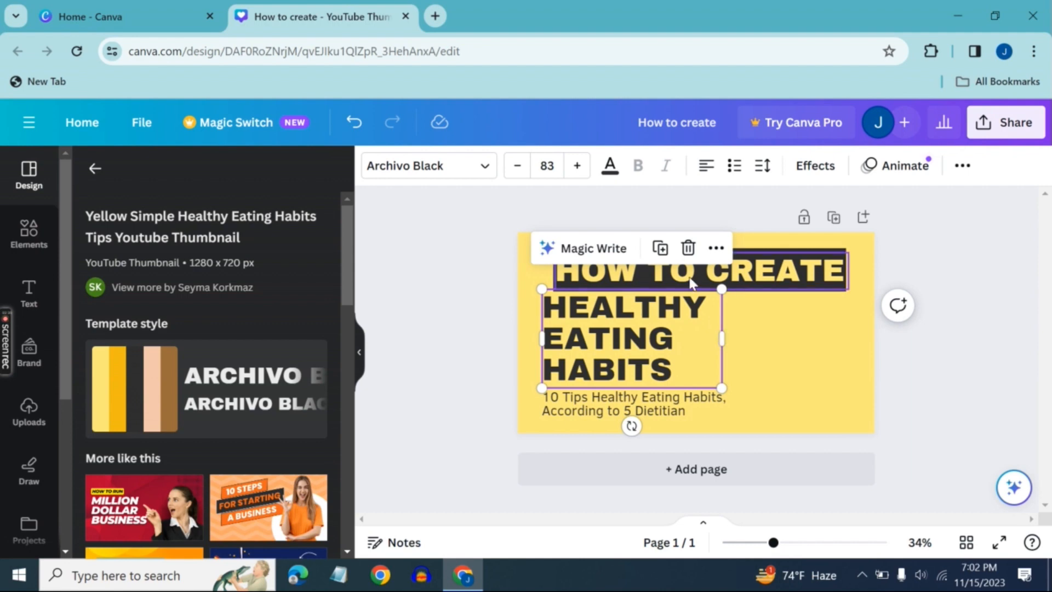
click(687, 248)
click(716, 268)
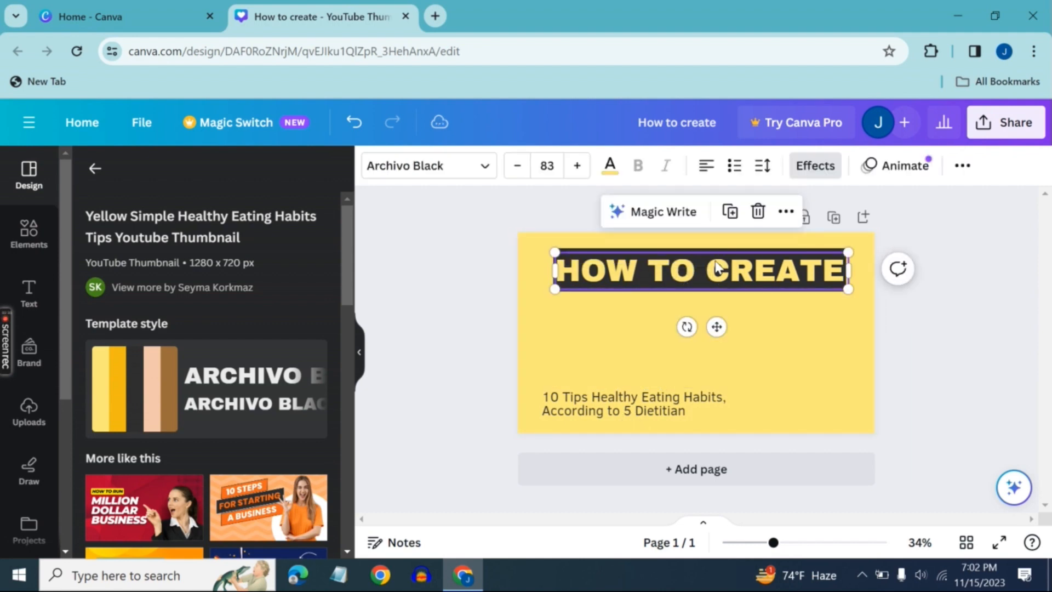
drag(715, 269, 712, 262)
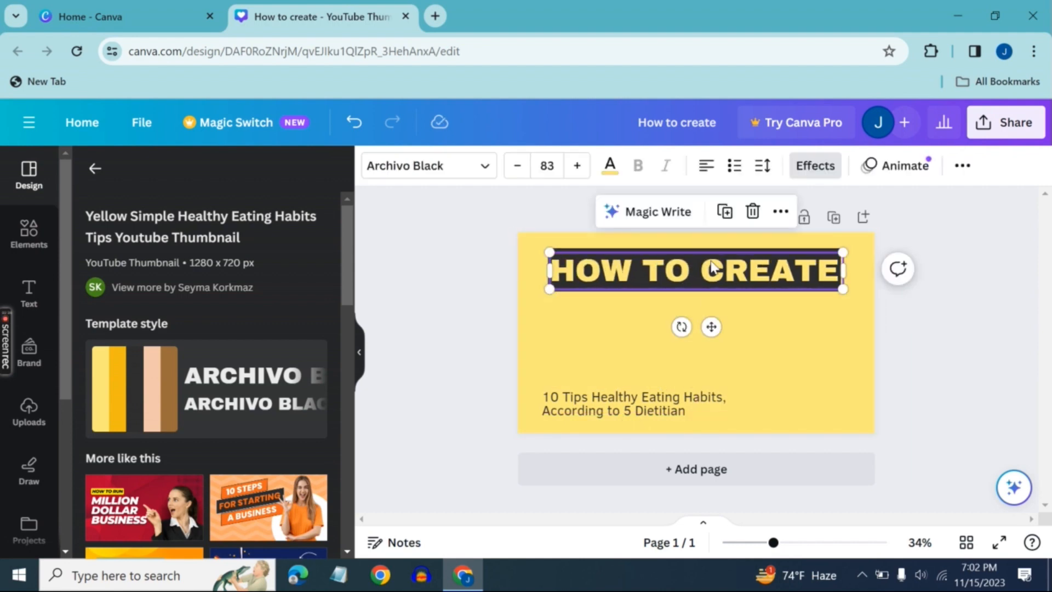
click(765, 308)
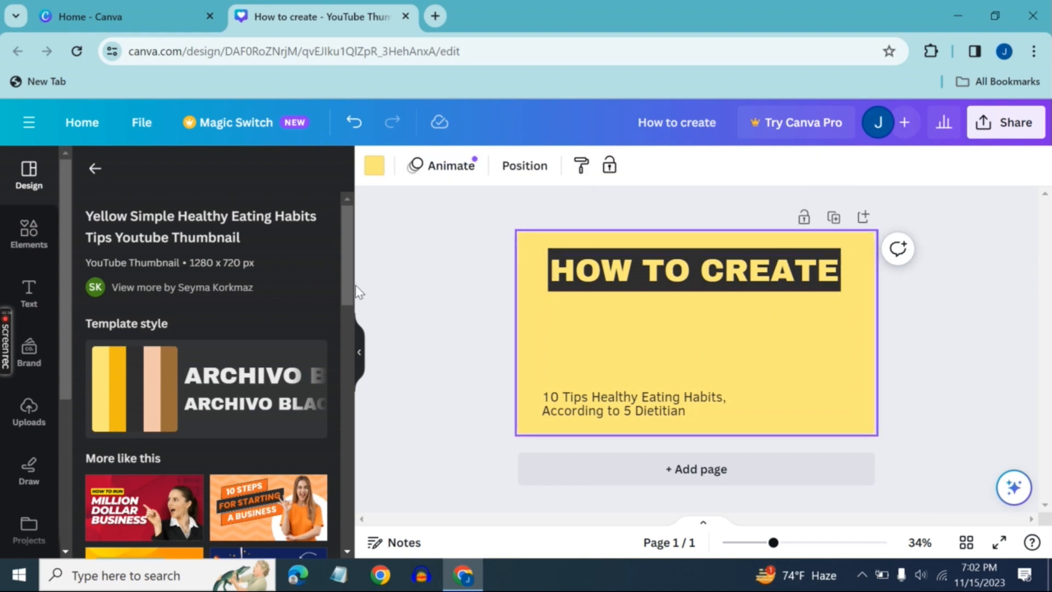
Add a heading reading "High Rate Video Thumbnail" and position it just below the "HOW TO CREATE" title
click(29, 290)
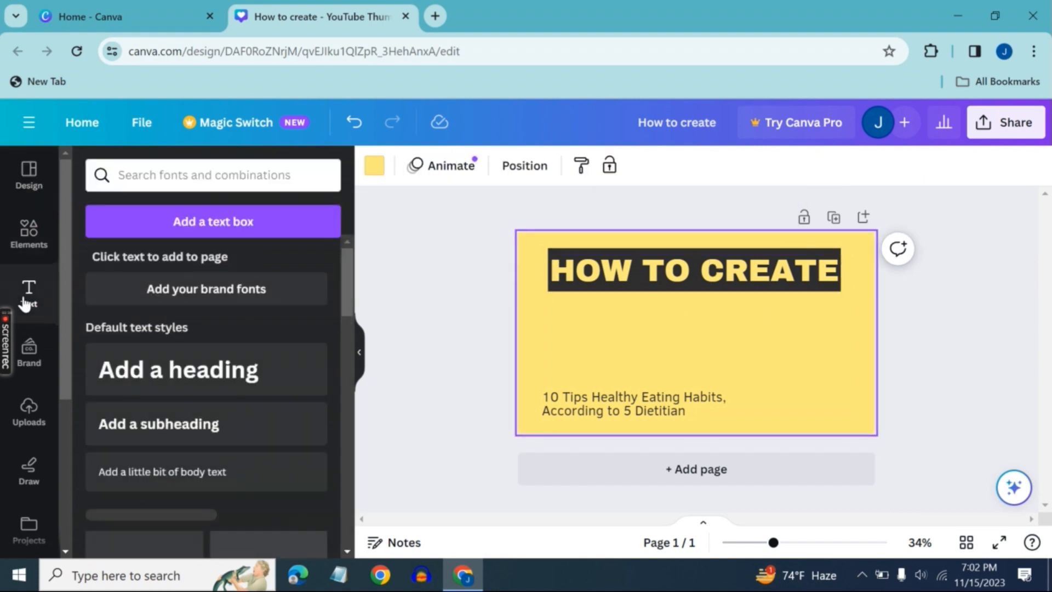
click(235, 371)
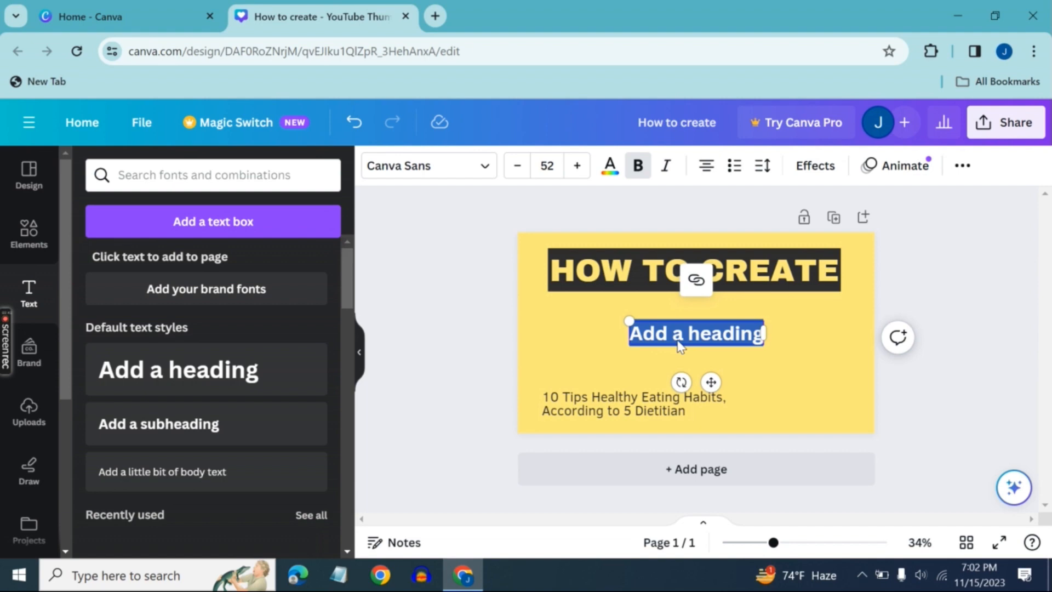
key(BackSpace)
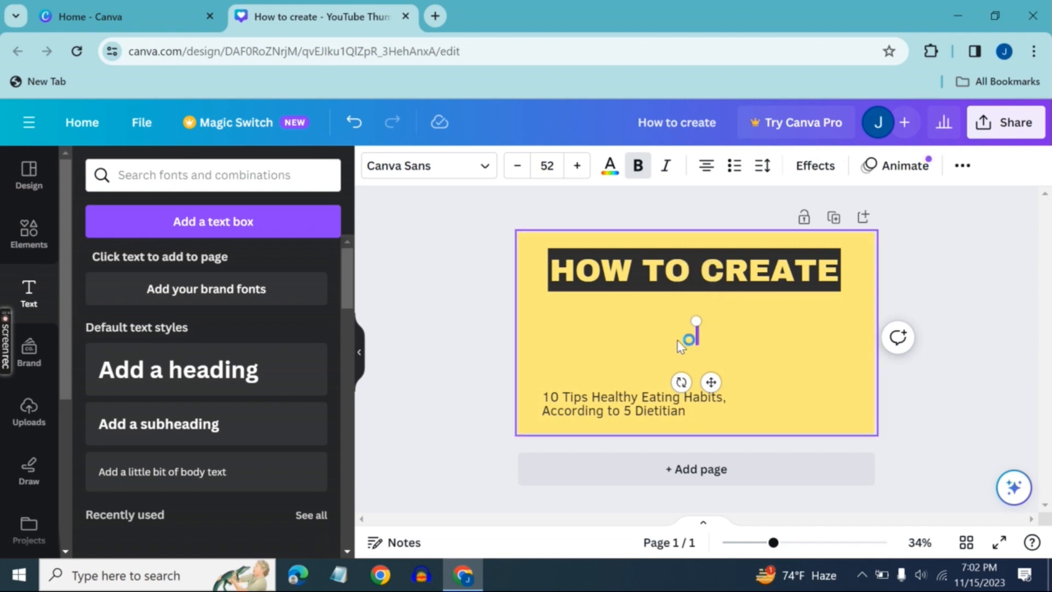
text(HD)
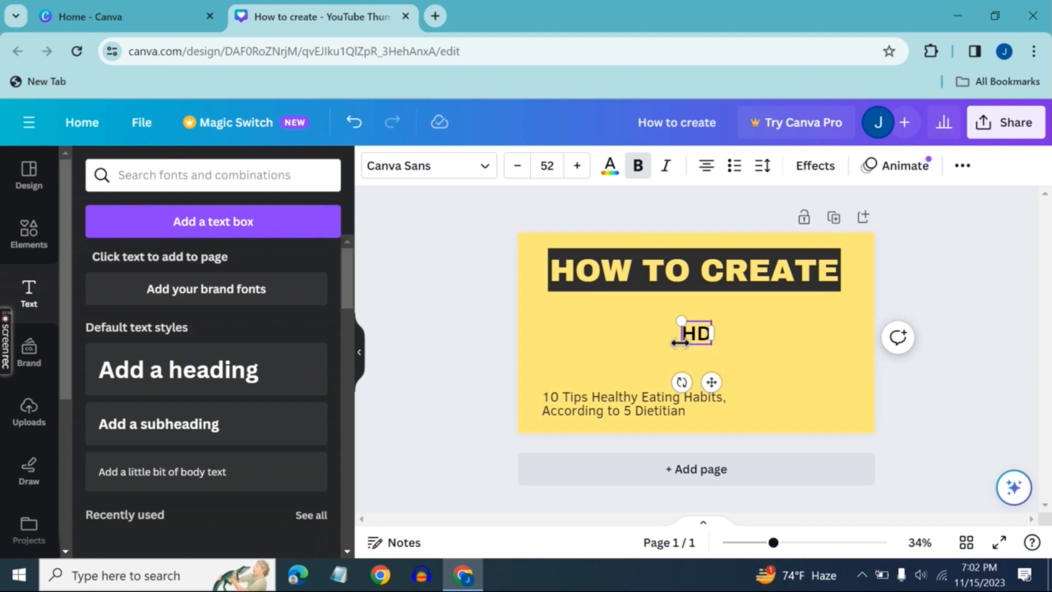
key(BackSpace)
key(BackSpace)
text(High)
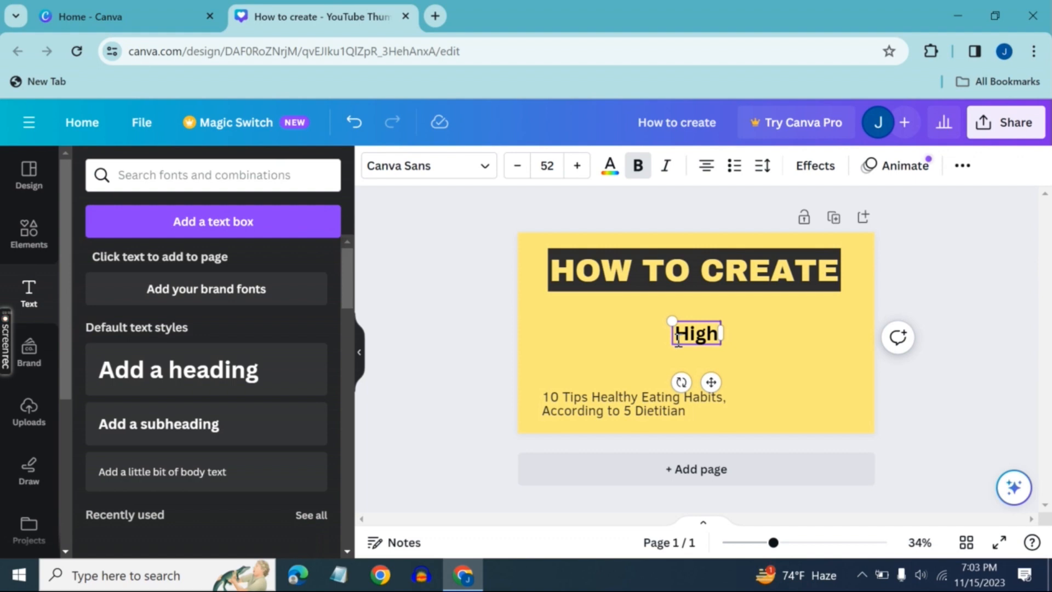
text( Rate)
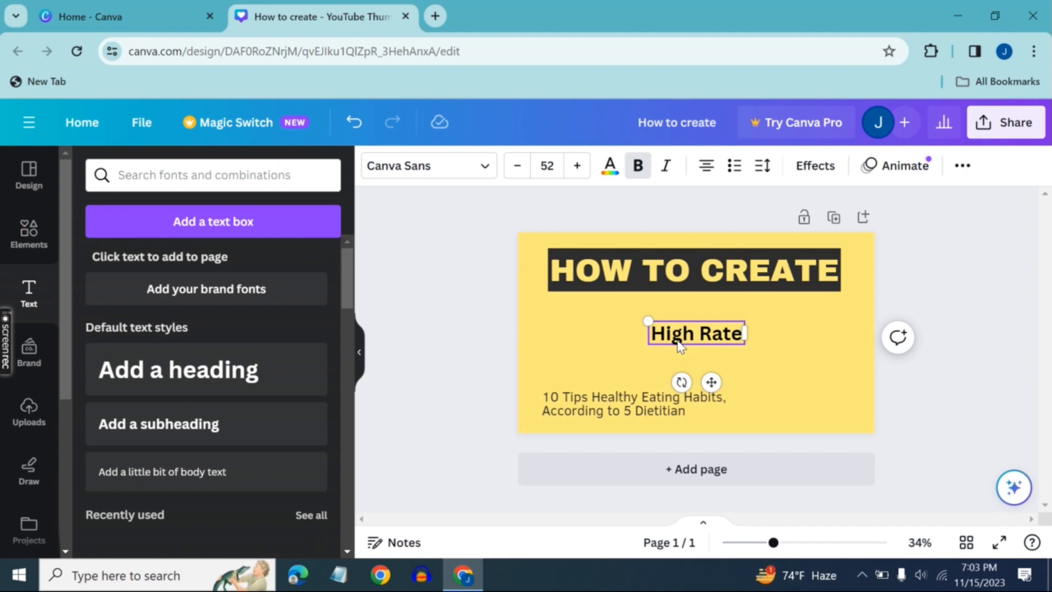
text( Vide)
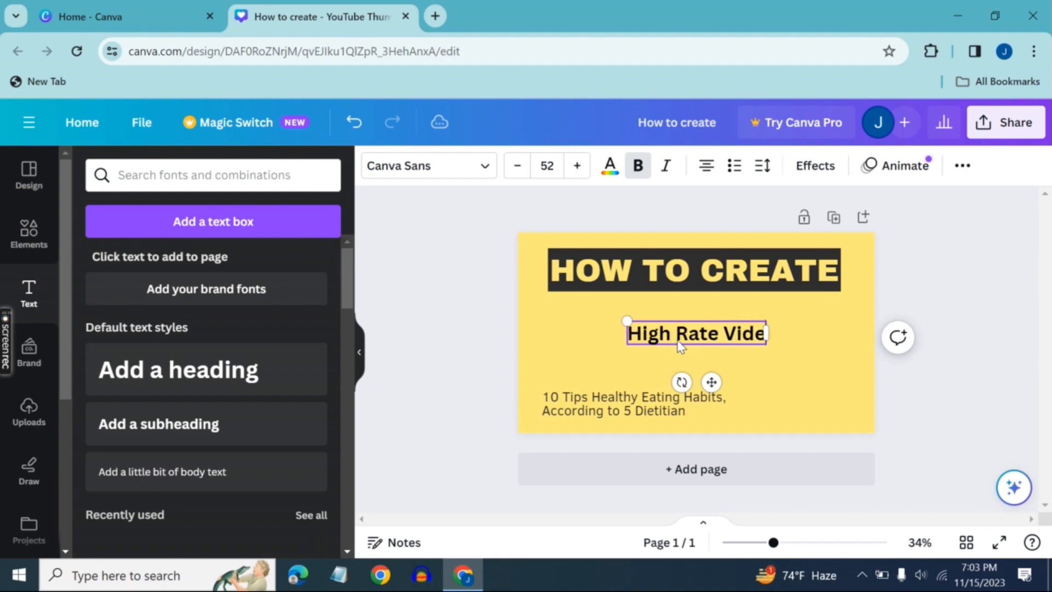
text(o Thu)
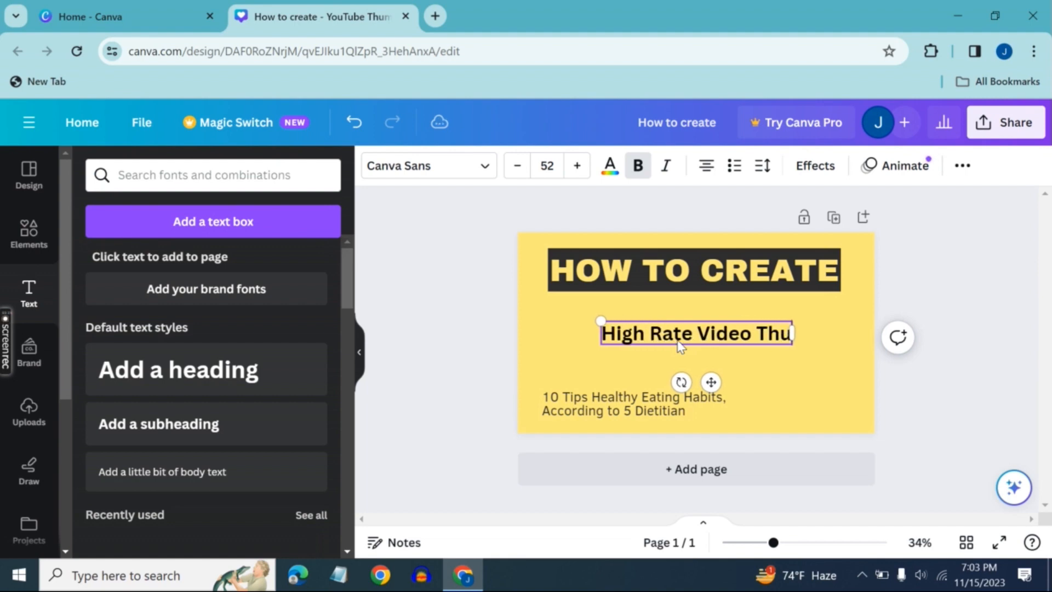
text(mbnail)
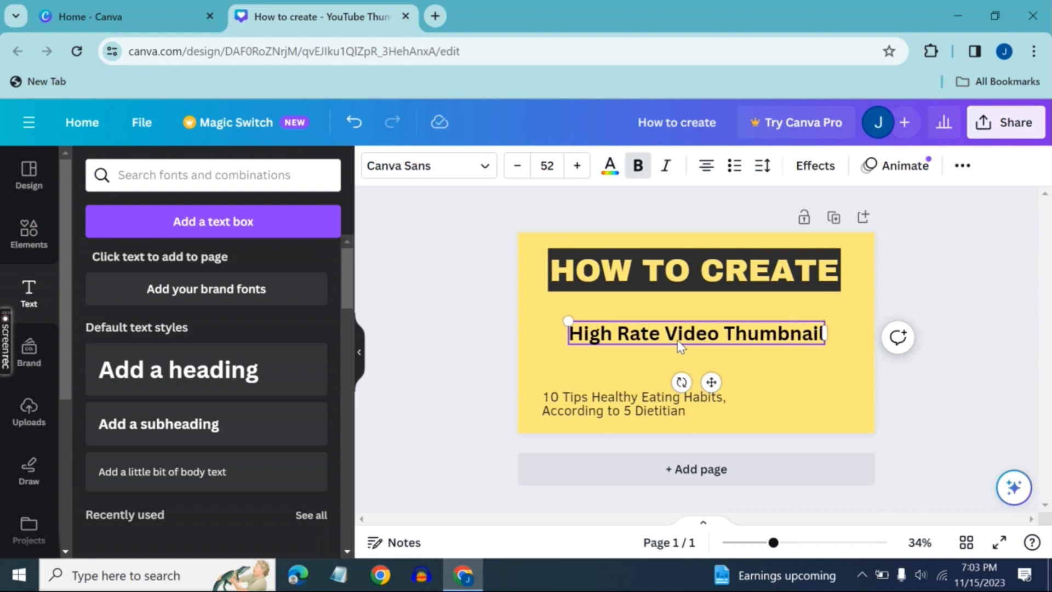
drag(712, 382, 712, 370)
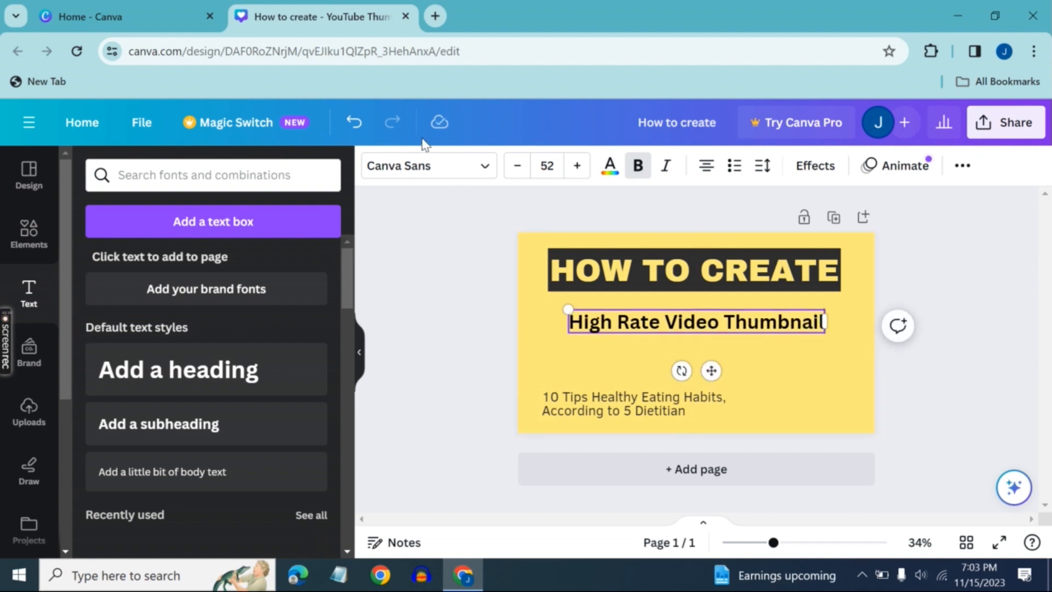
Set the font of the "High Rate Video Thumbnail" heading to Klemer Display from the Display font category
click(430, 165)
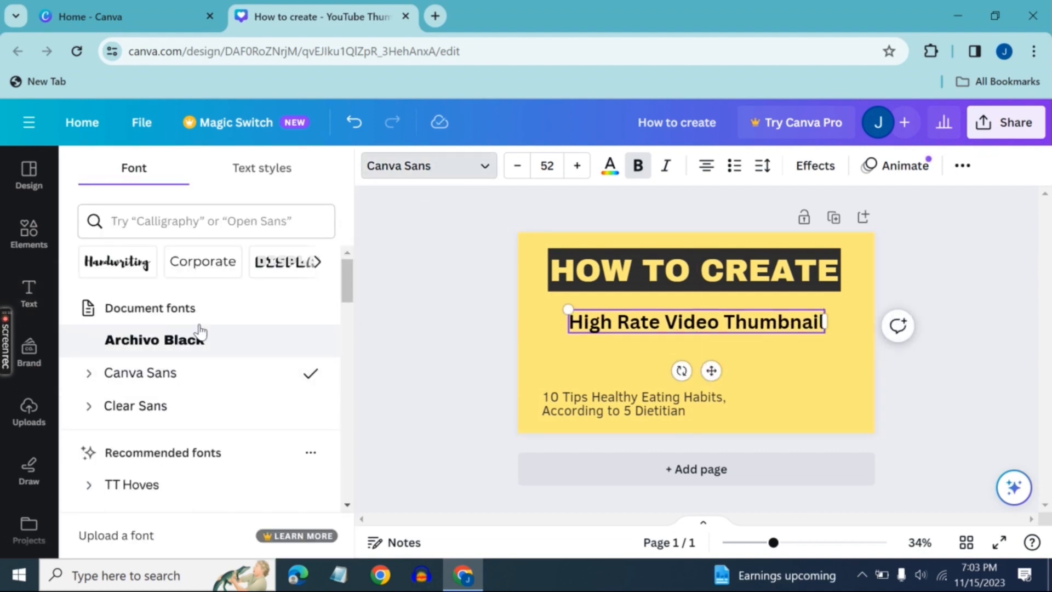
click(292, 272)
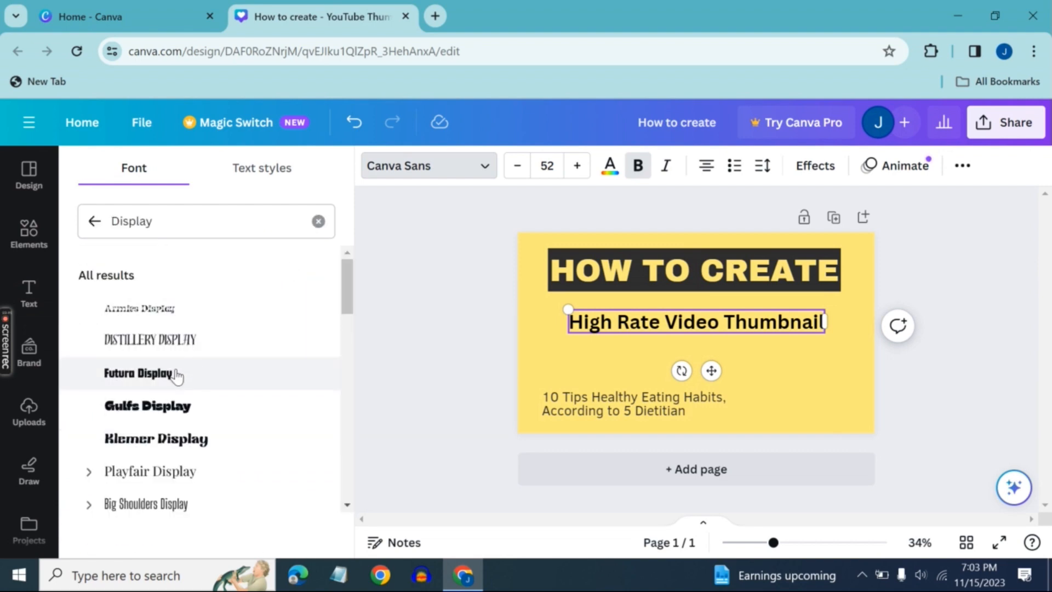
click(171, 452)
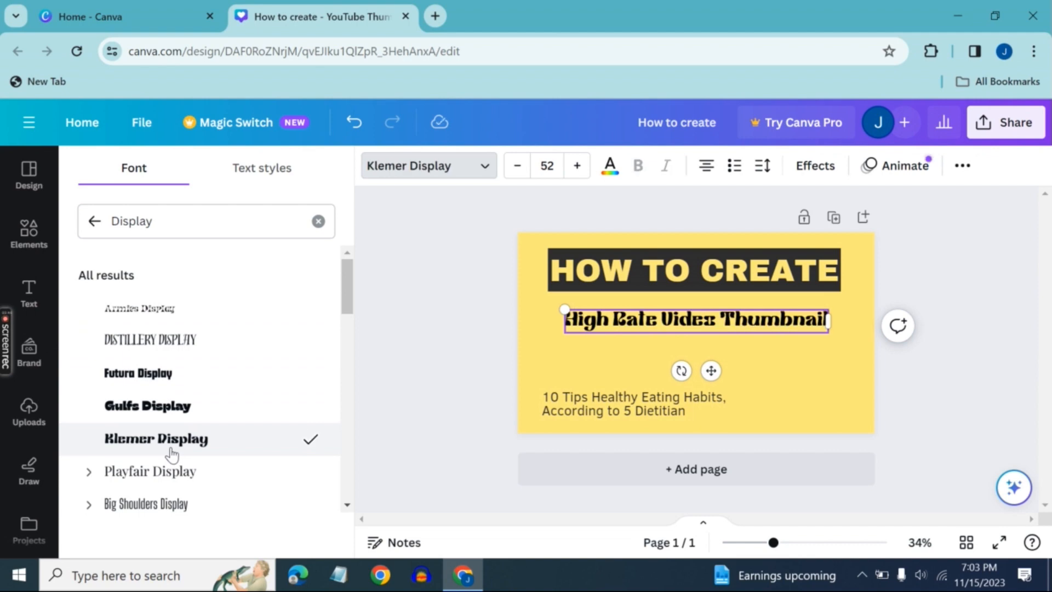
Recolour the "High Rate Video Thumbnail" heading to the default solid red and move it up closer to the "HOW TO CREATE" title
click(609, 167)
click(90, 506)
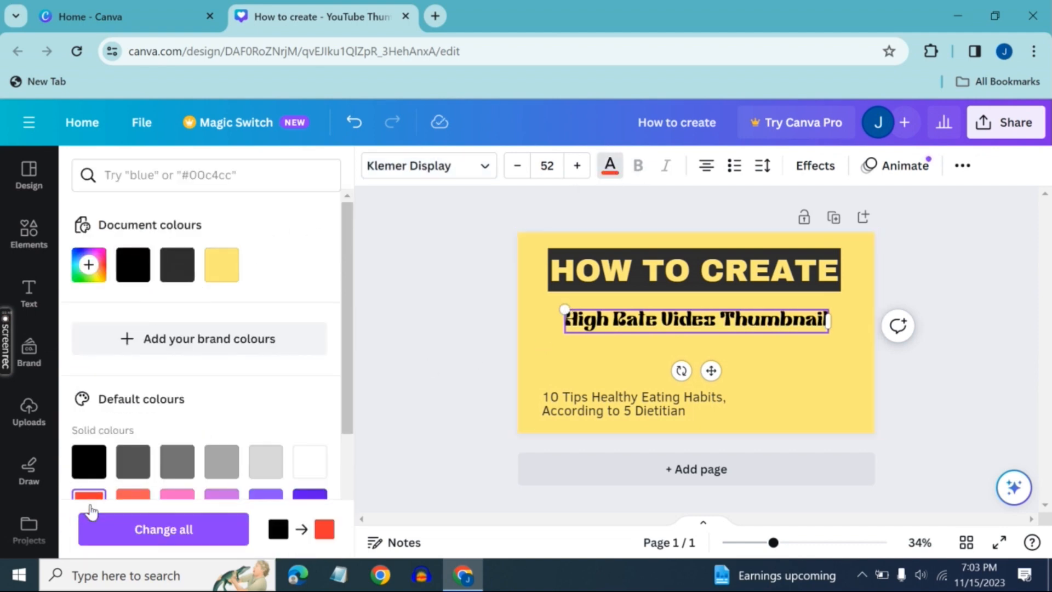
triple_click(602, 318)
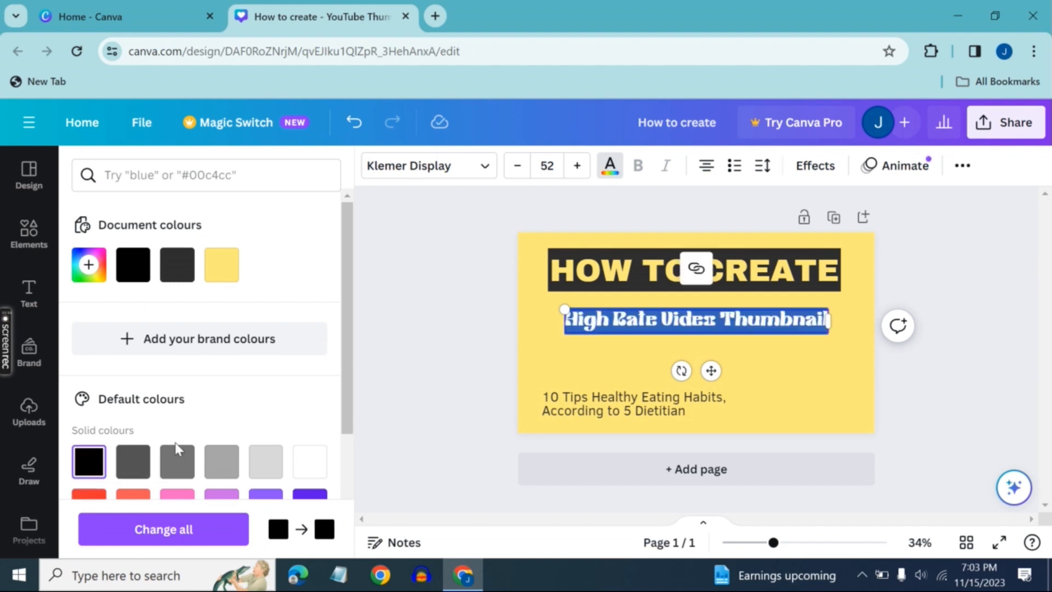
click(100, 495)
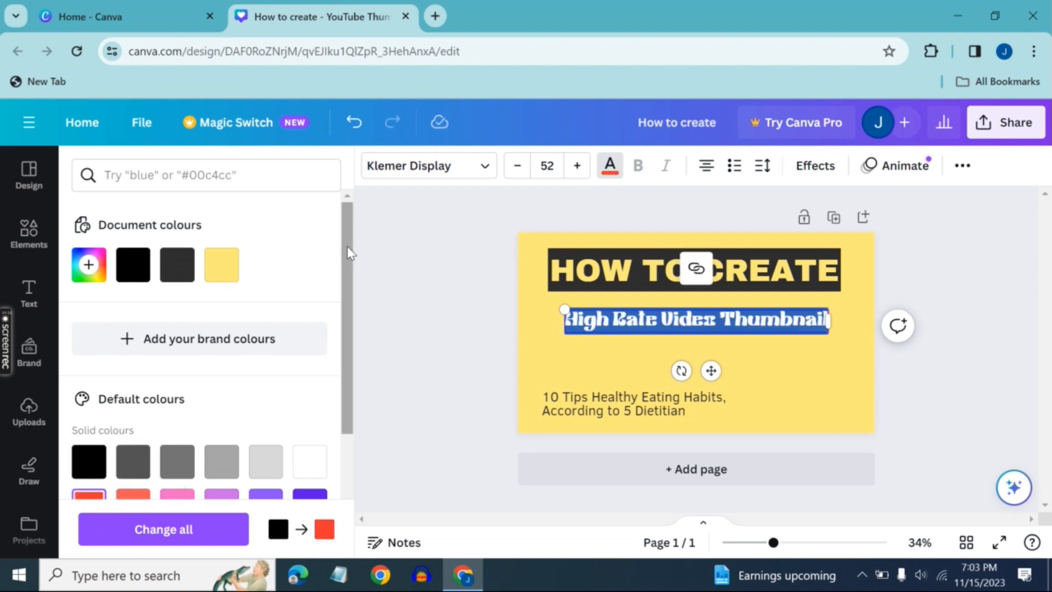
scroll(347, 251, down, 3)
click(592, 319)
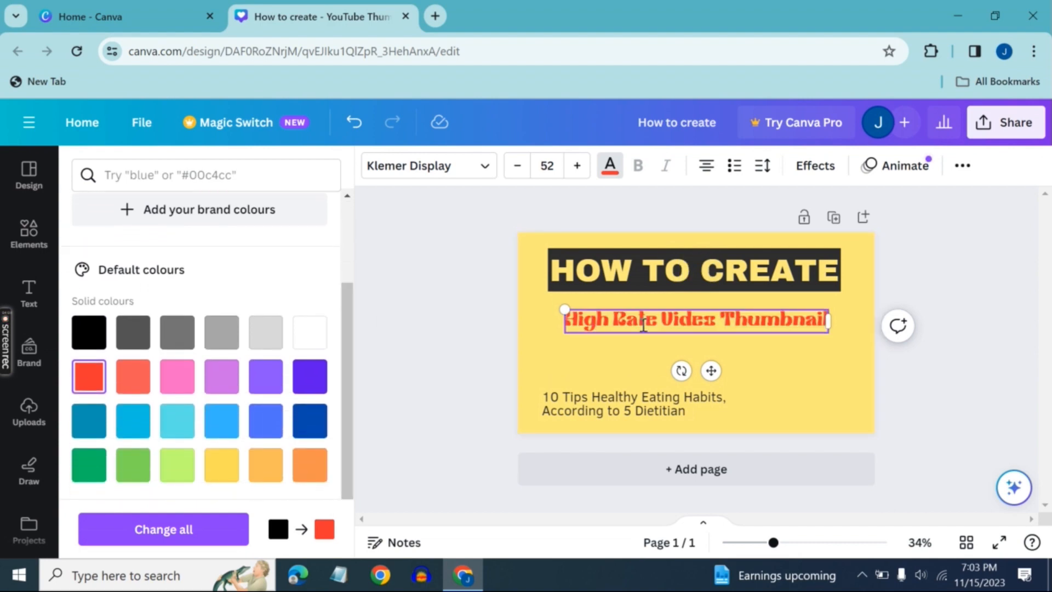
drag(711, 370, 711, 360)
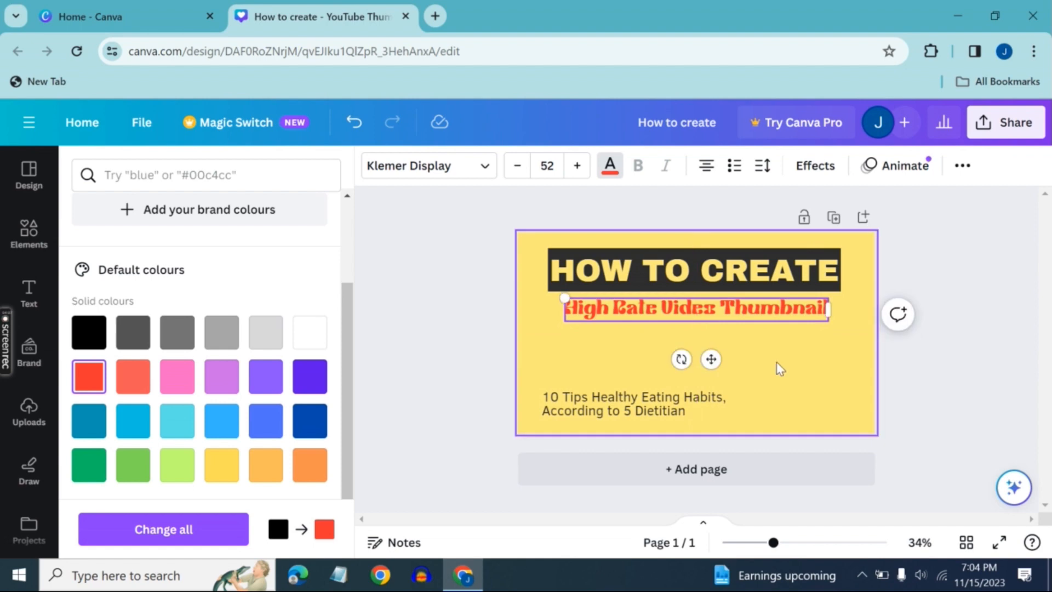
click(780, 369)
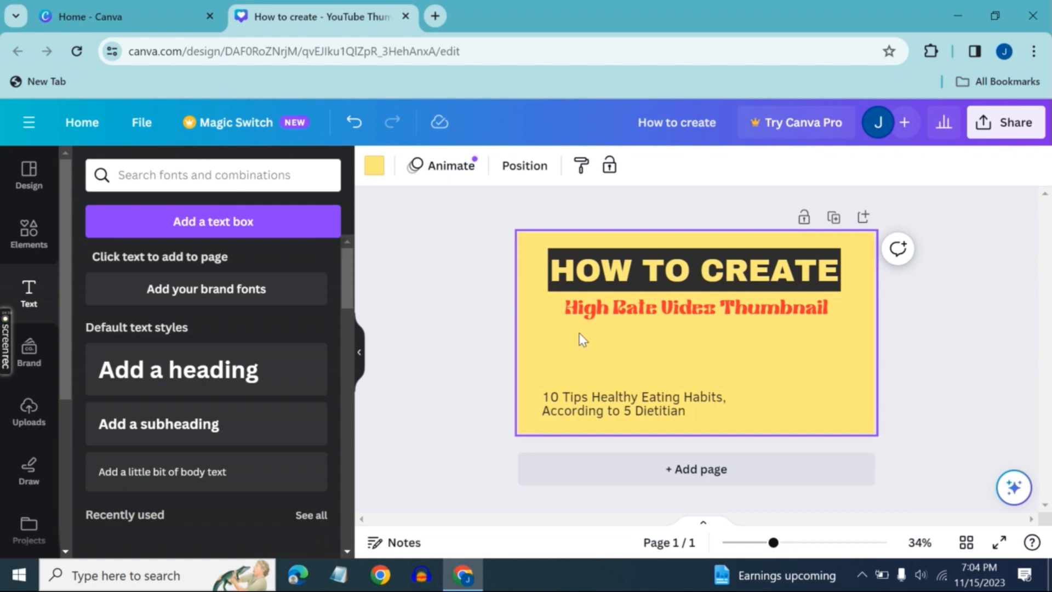
Scale the "HOW TO CREATE" title down to font size 70.2, fit its box to the text and centre it above the red heading
click(21, 240)
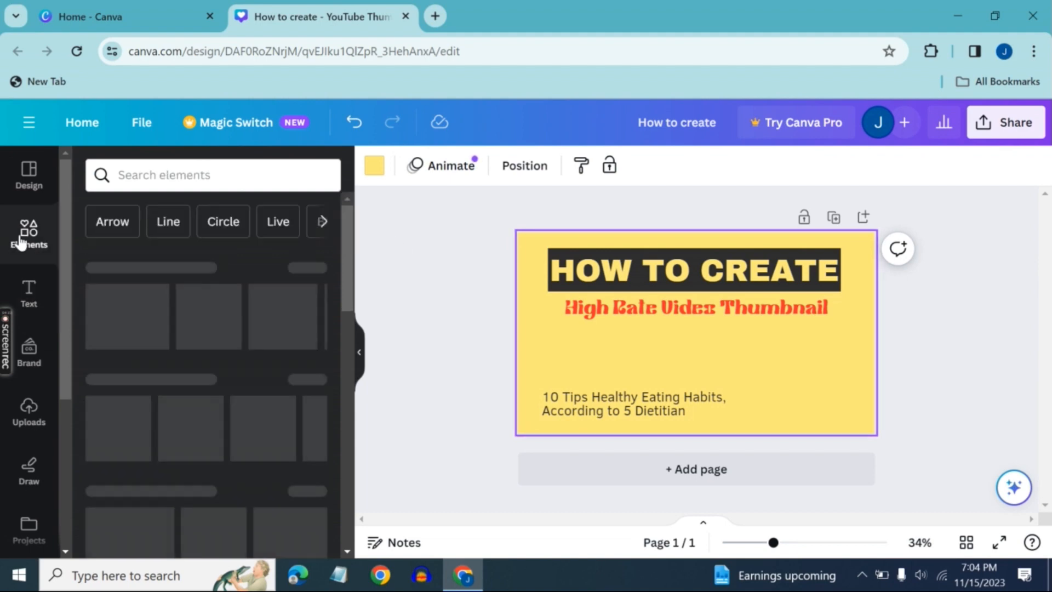
click(688, 283)
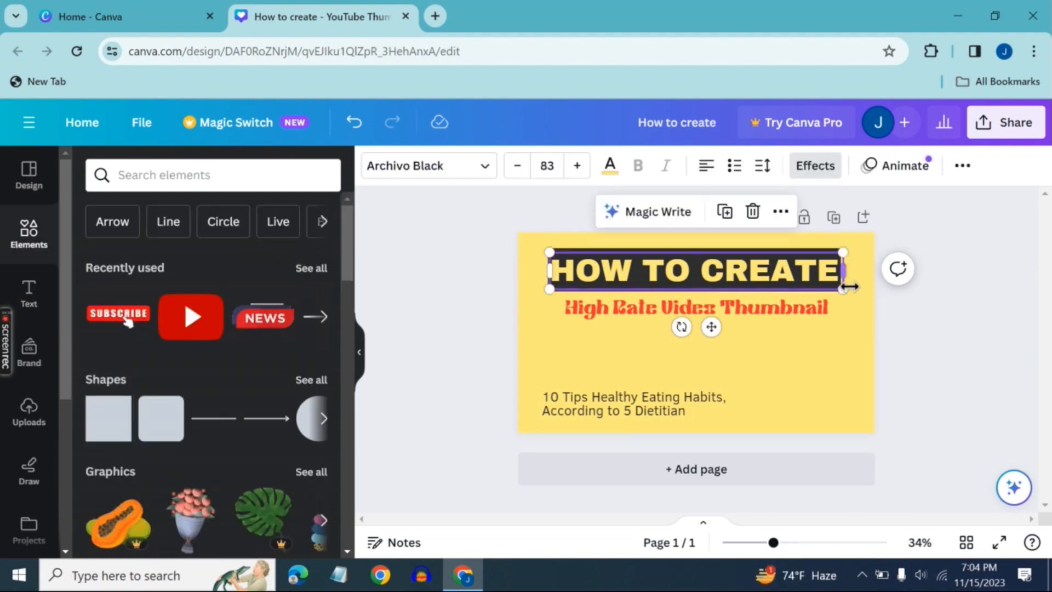
drag(844, 291, 828, 268)
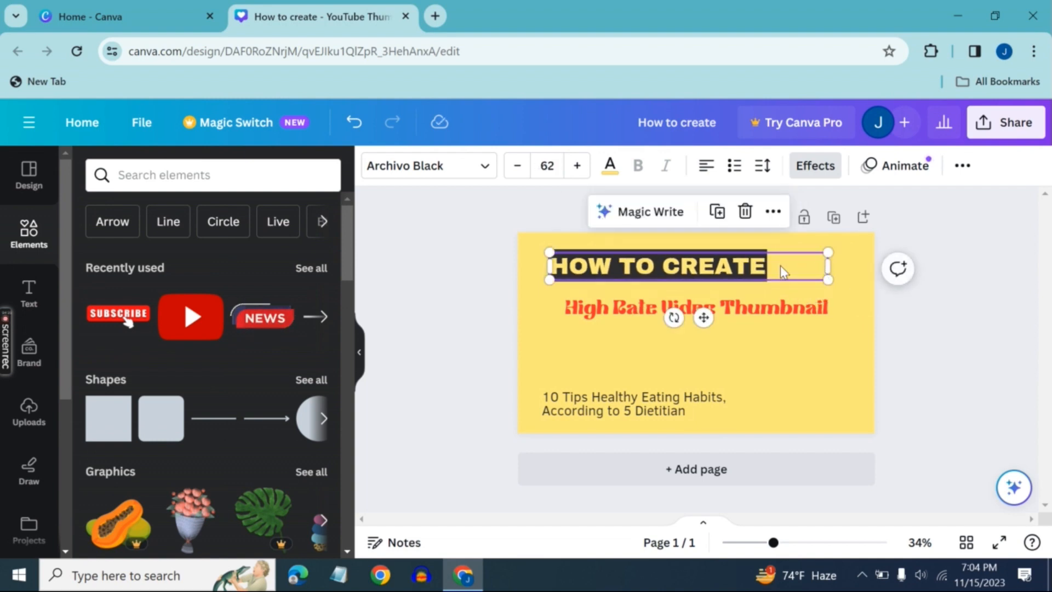
drag(715, 262, 749, 273)
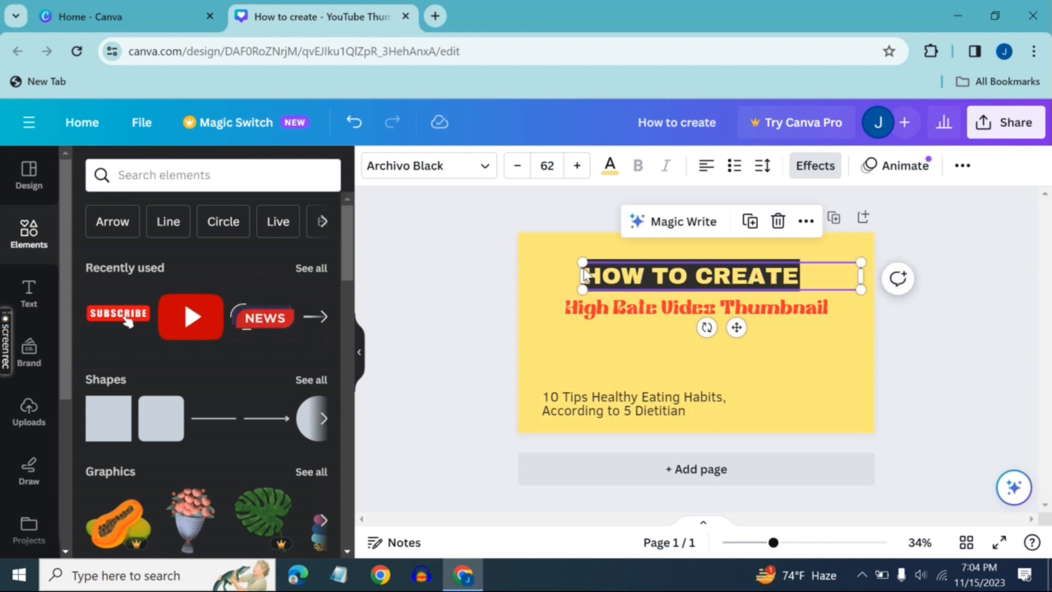
drag(583, 275, 511, 276)
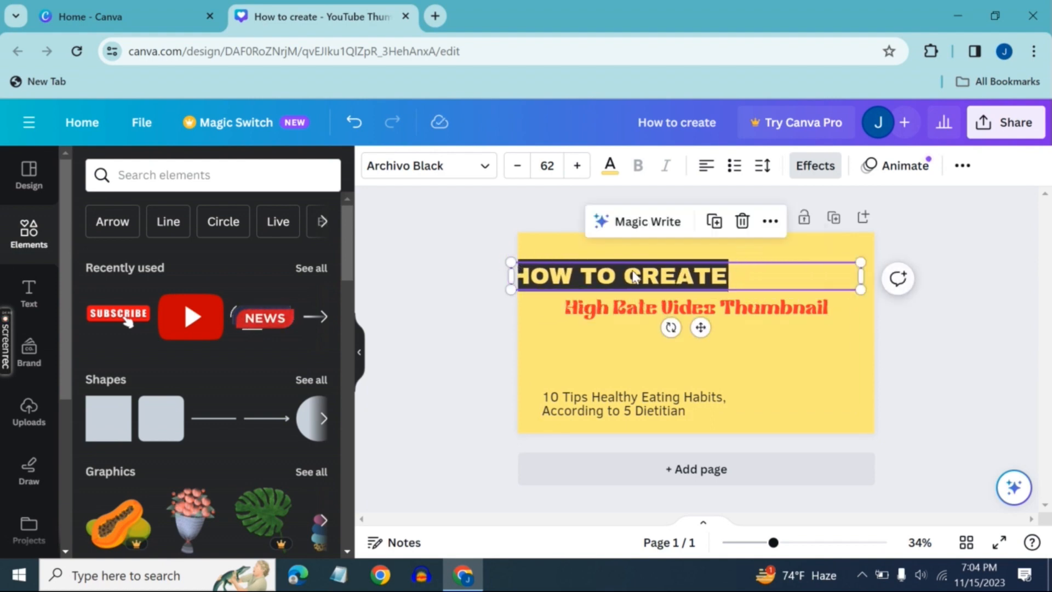
drag(633, 277, 687, 267)
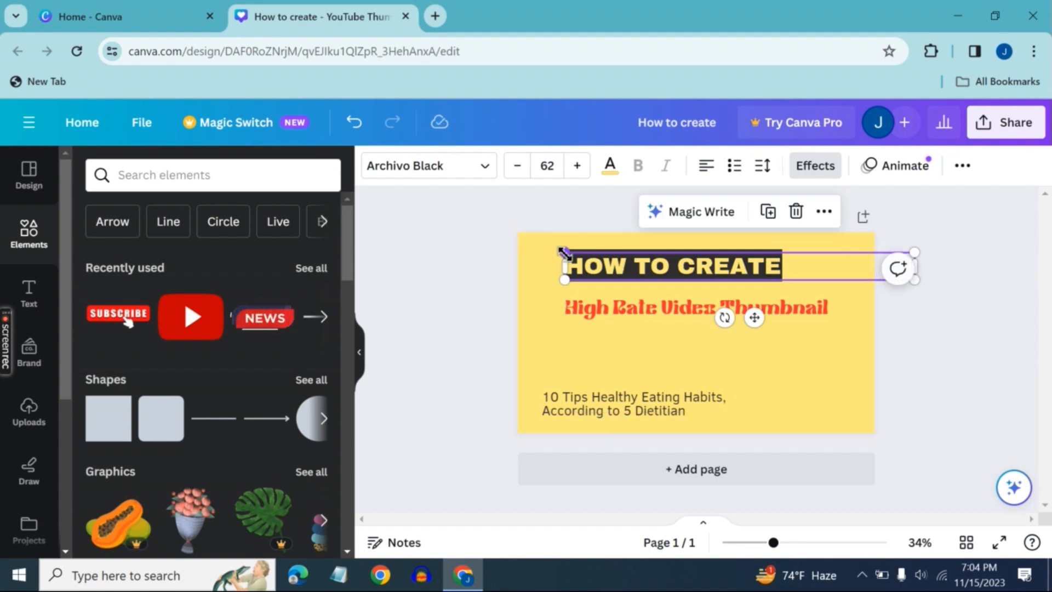
drag(565, 253, 528, 243)
drag(626, 265, 683, 270)
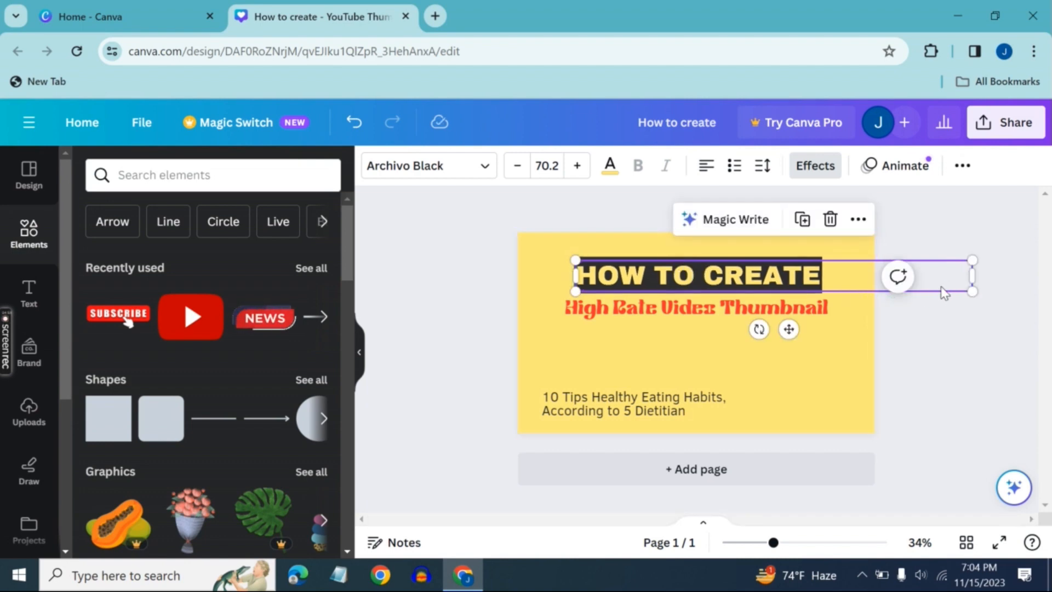
drag(974, 276, 830, 269)
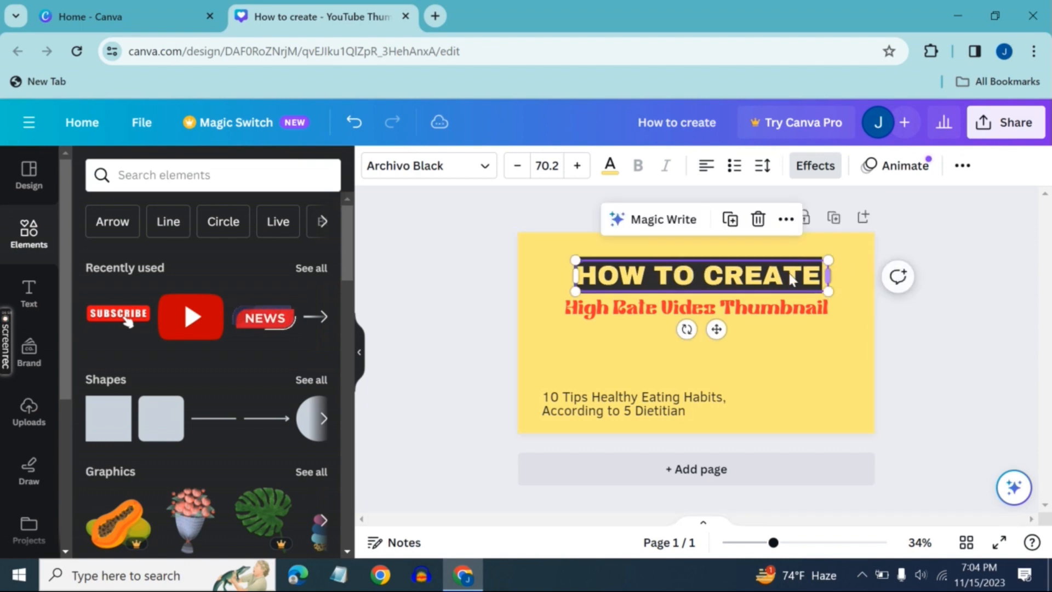
Nudge the red "High Rate Video Thumbnail" heading slightly down and right beneath the title
click(739, 309)
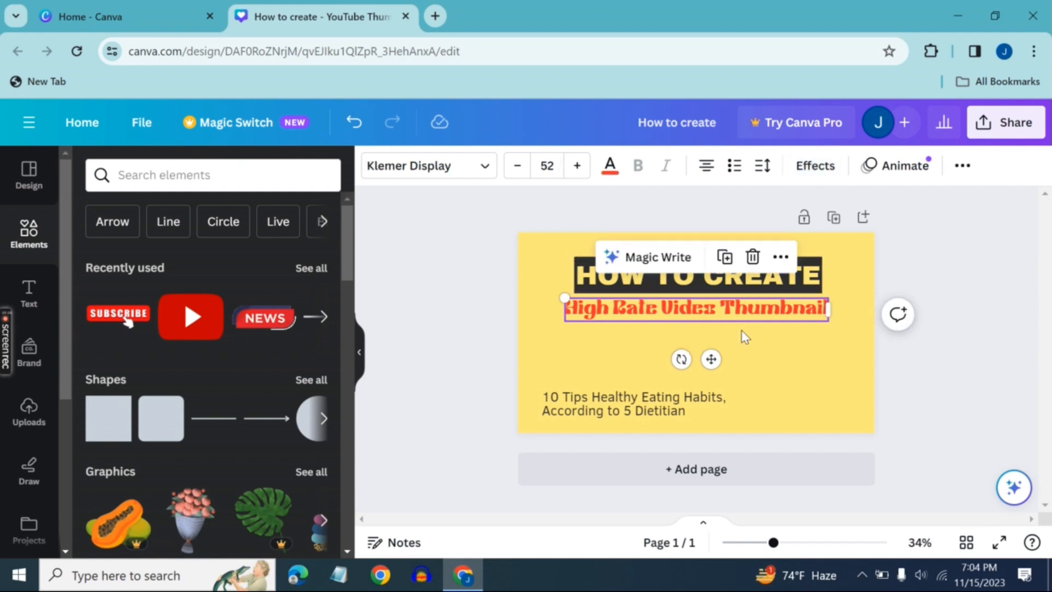
click(789, 341)
click(712, 309)
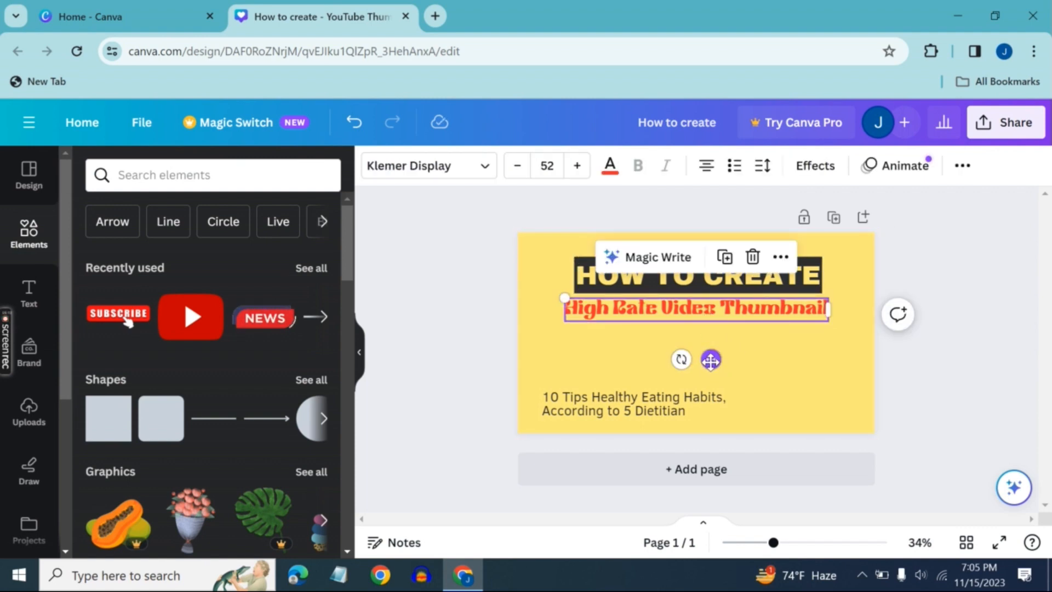
mouse_move(711, 360)
mouse_down()
mouse_move(723, 367)
mouse_move(714, 366)
mouse_up()
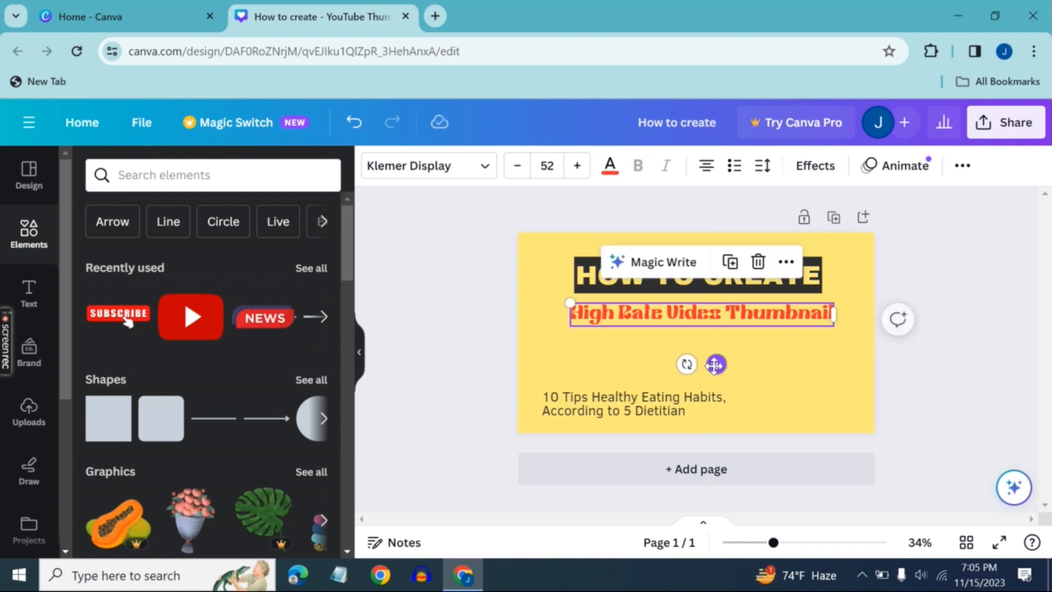
click(800, 385)
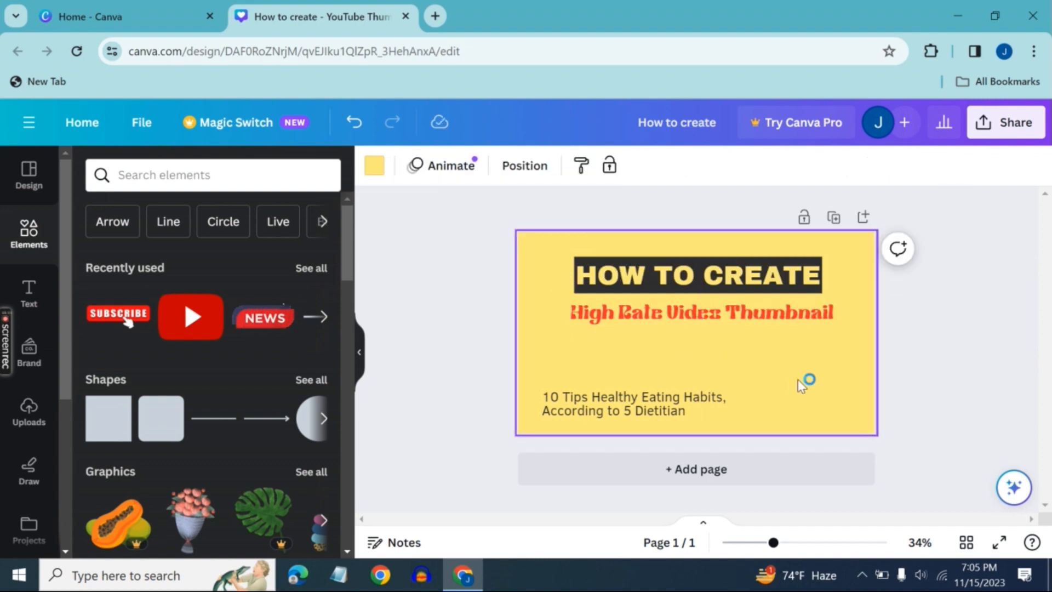
Add the recently used red YouTube play button graphic, shrink it and place it to the left of the "HOW TO CREATE" title
click(198, 324)
drag(812, 415, 623, 280)
drag(617, 321, 568, 407)
drag(579, 367, 570, 365)
drag(572, 402, 566, 327)
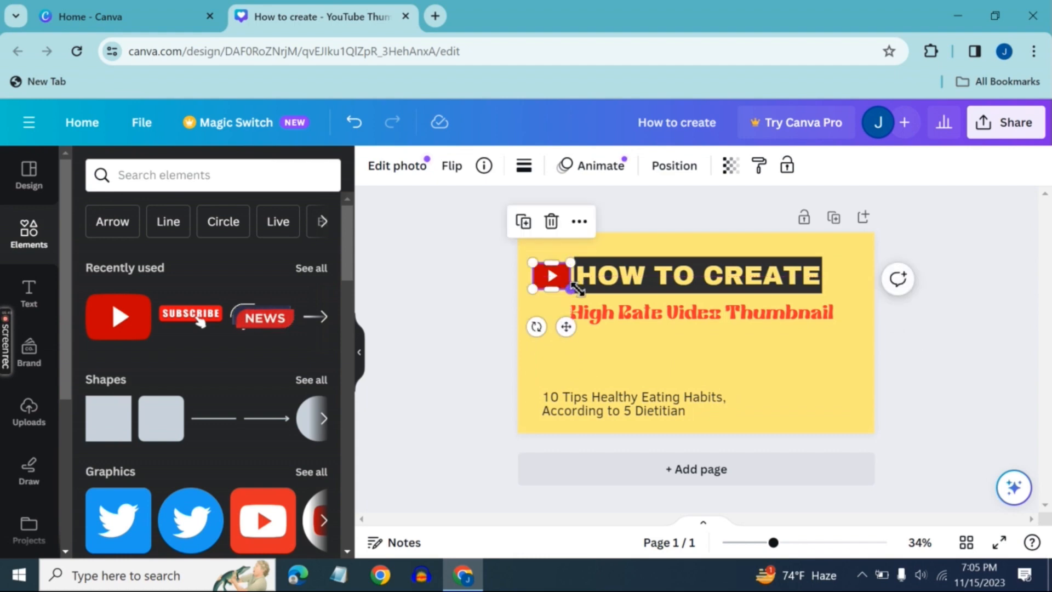
drag(571, 287, 585, 295)
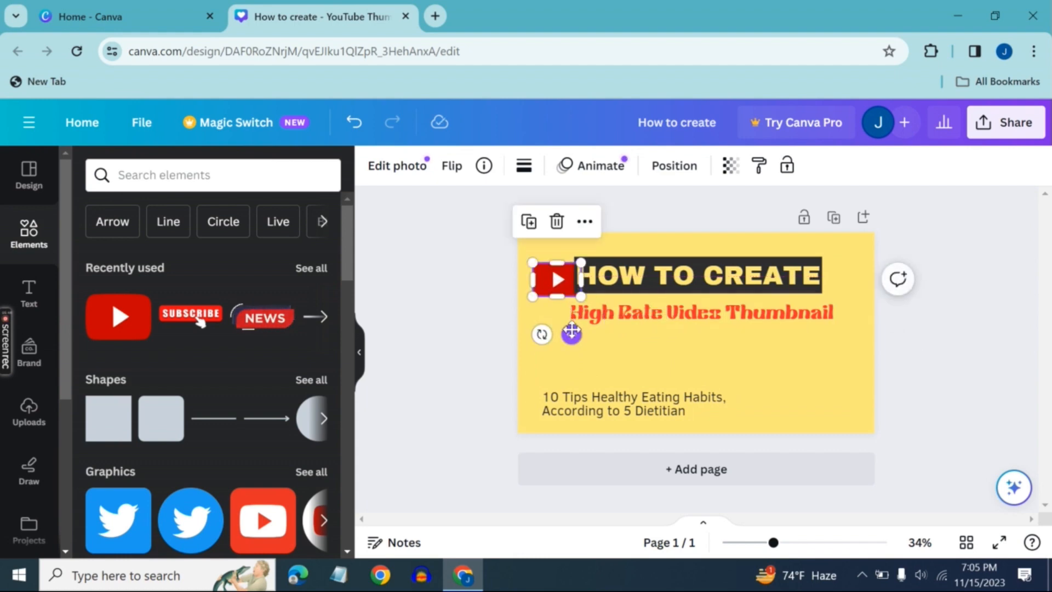
drag(572, 332, 563, 326)
Shift the "HOW TO CREATE" title right, then bring the play button graphic close beside it and enlarge the graphic slightly
drag(675, 280, 699, 279)
click(563, 272)
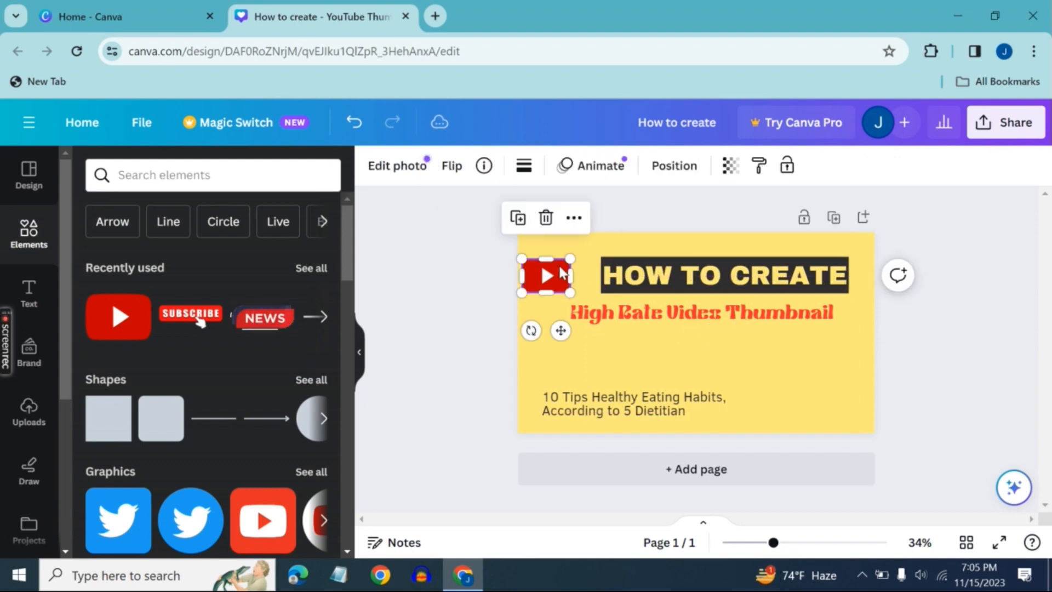
drag(560, 276, 572, 273)
click(655, 368)
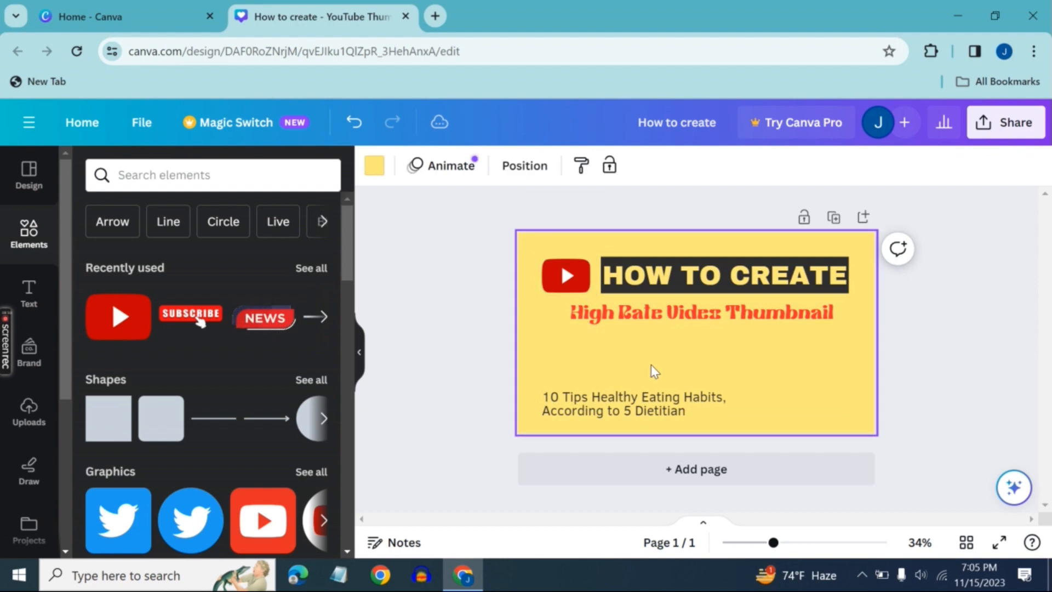
click(564, 291)
drag(542, 259, 538, 256)
click(654, 354)
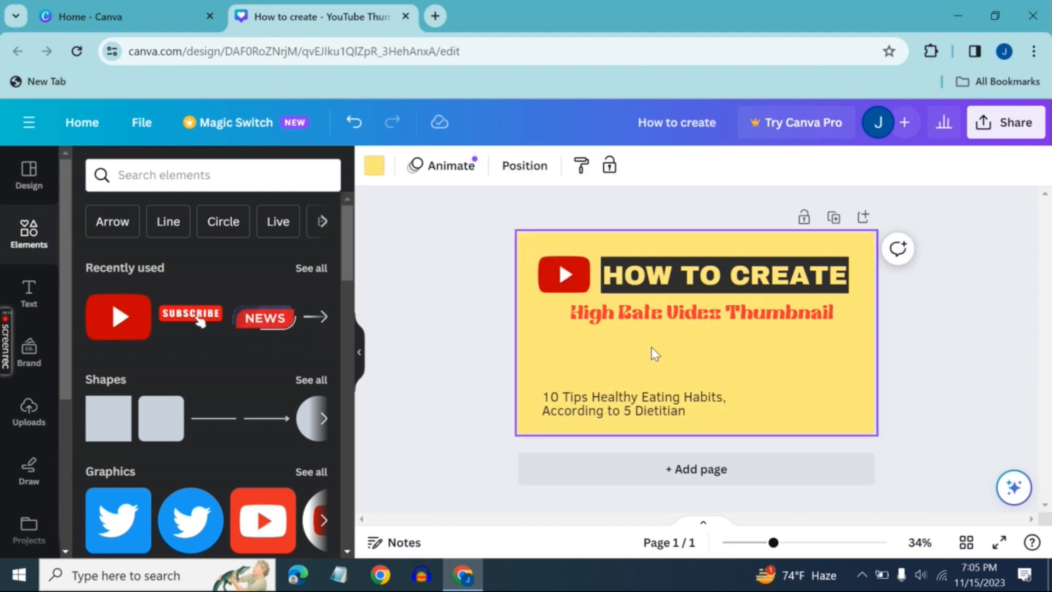
Enlarge the red "High Rate Video Thumbnail" heading to font size 57.6 and centre it under the play button and title
click(671, 317)
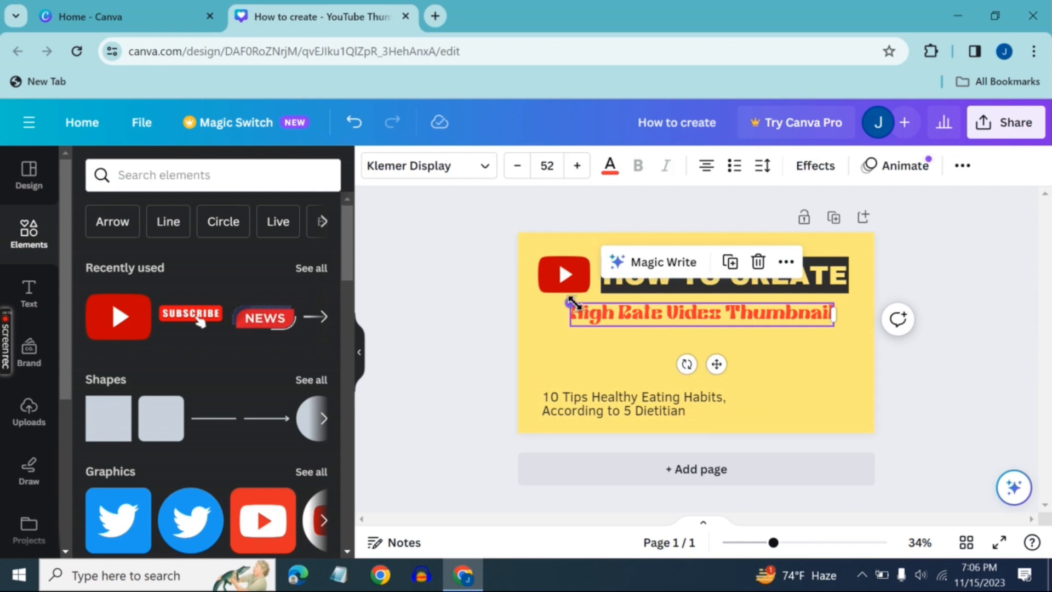
drag(571, 302, 548, 301)
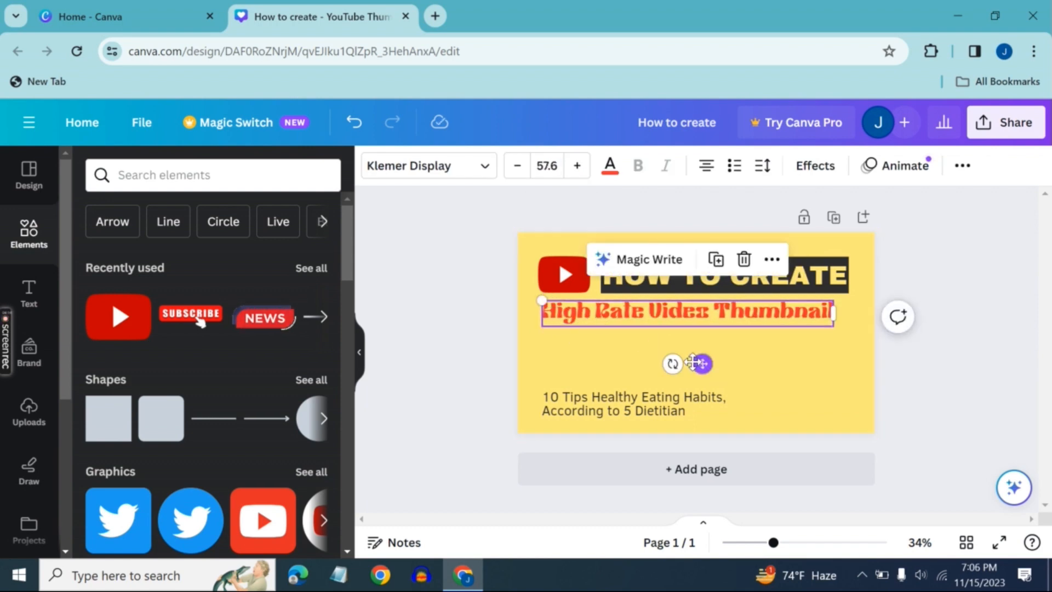
drag(700, 364, 710, 363)
click(771, 374)
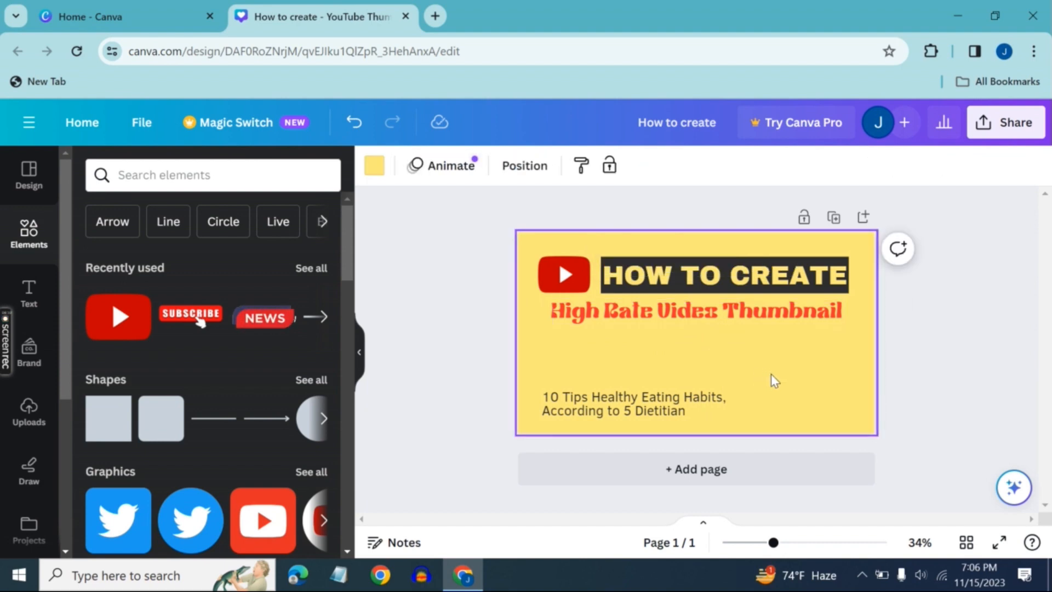
Move the "10 Tips Healthy Eating Habits" text up below the red heading and replace its wording with "Youtube Viral Thumbnail"
click(695, 395)
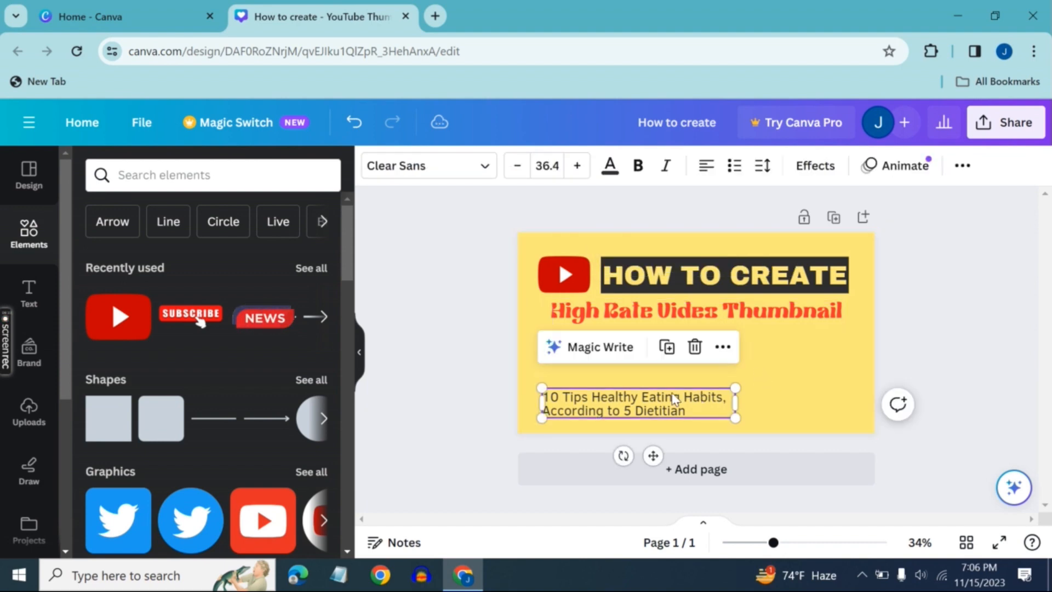
drag(653, 455, 701, 401)
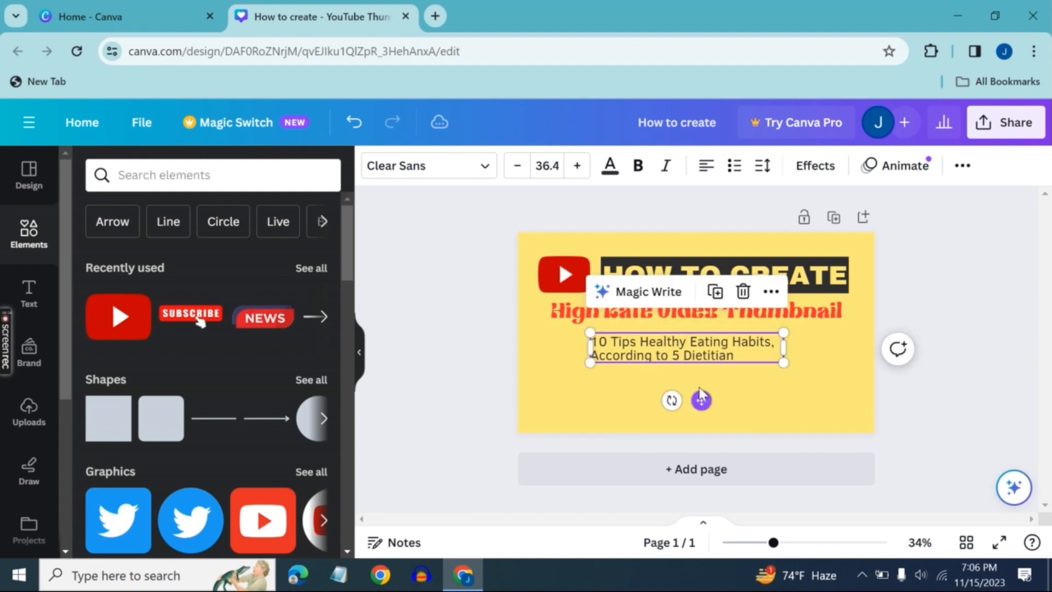
double_click(748, 350)
key(BackSpace)
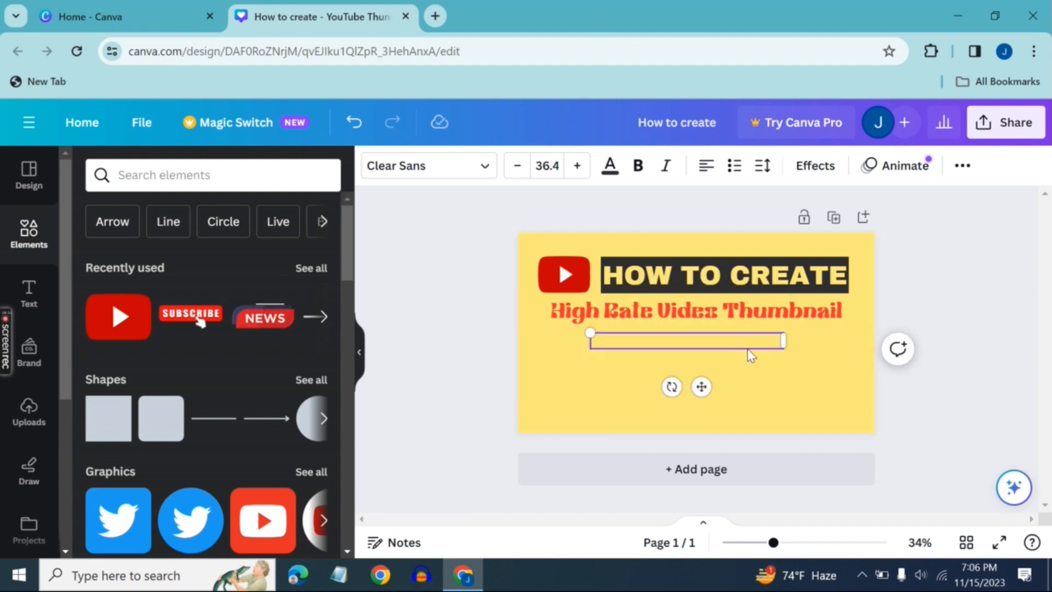
text(Youtube)
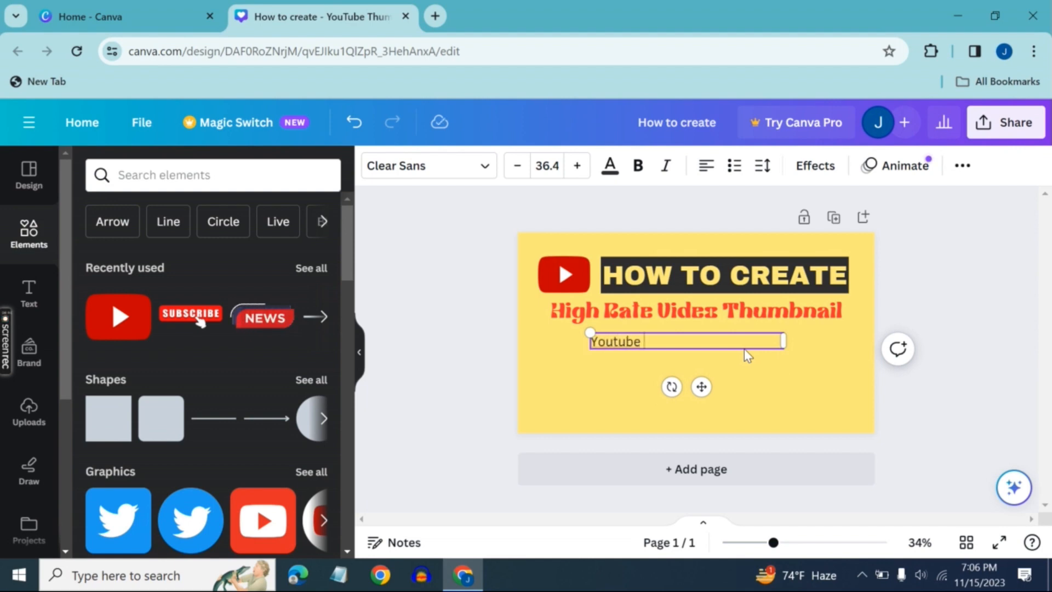
text( Viral Thu)
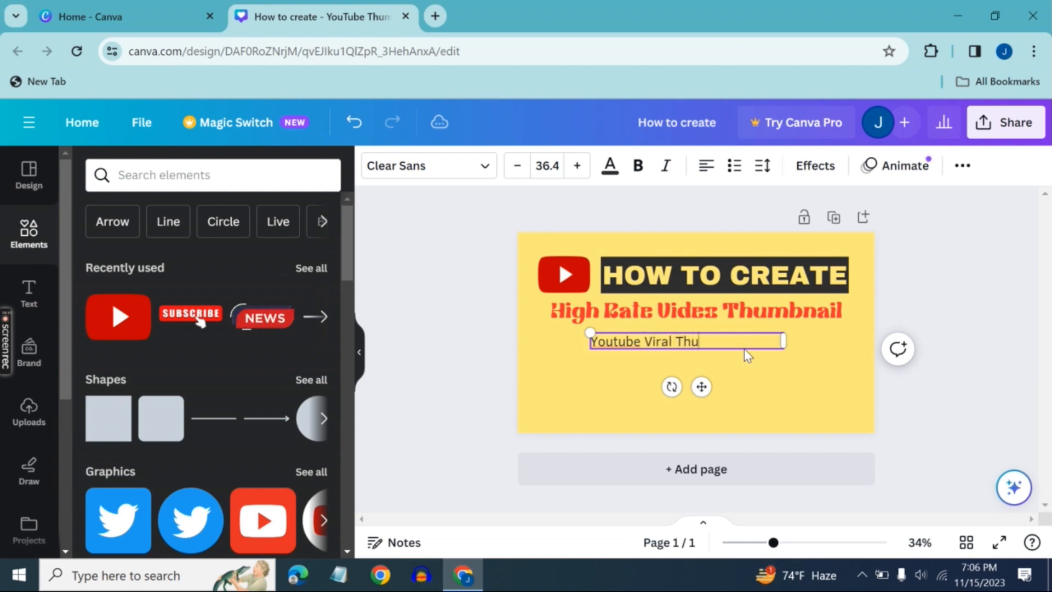
text(mbnail)
Set the "Youtube Viral Thumbnail" text in Archivo Black, enlarge it to size 43.9 and place it directly below the red heading
click(425, 174)
click(93, 222)
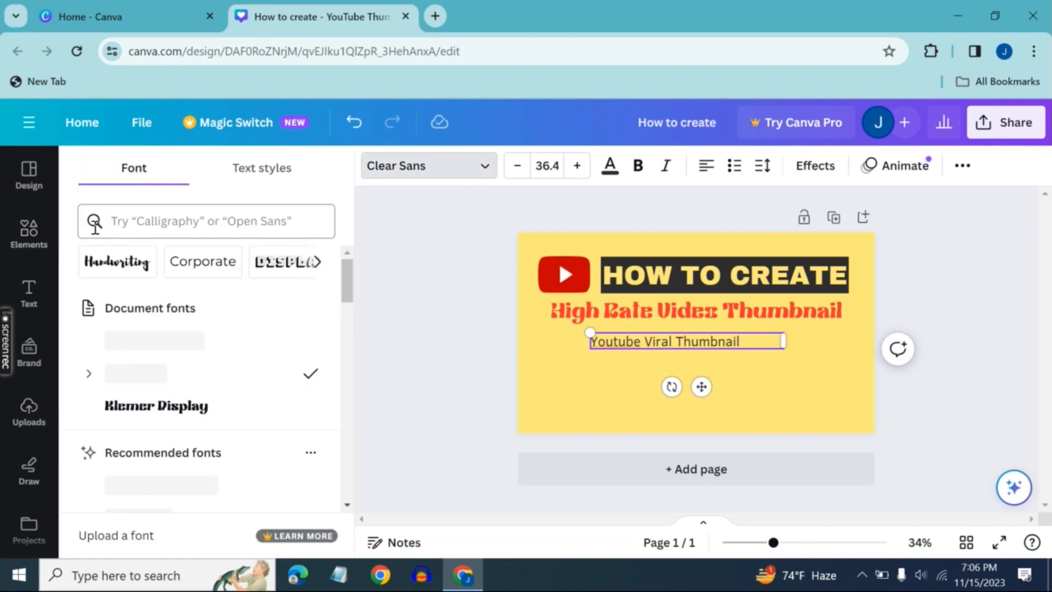
click(189, 345)
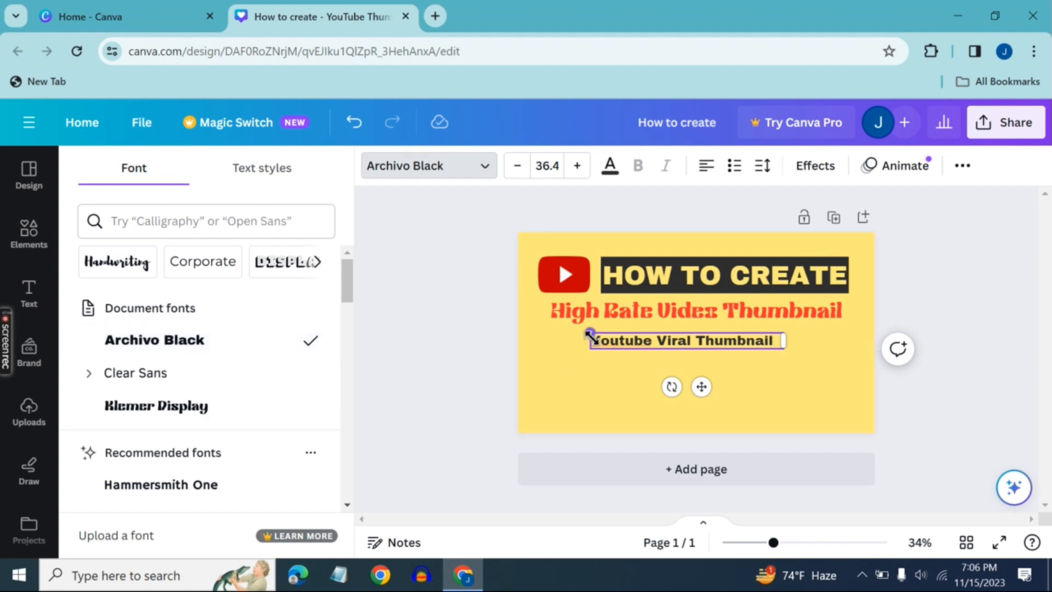
drag(590, 333, 550, 329)
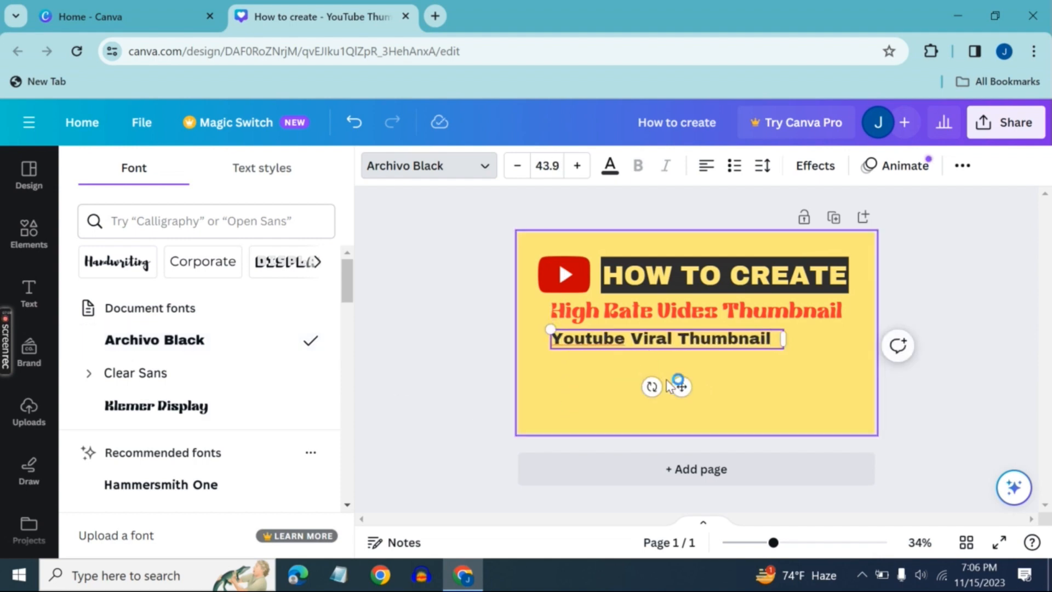
drag(680, 387, 733, 383)
click(807, 402)
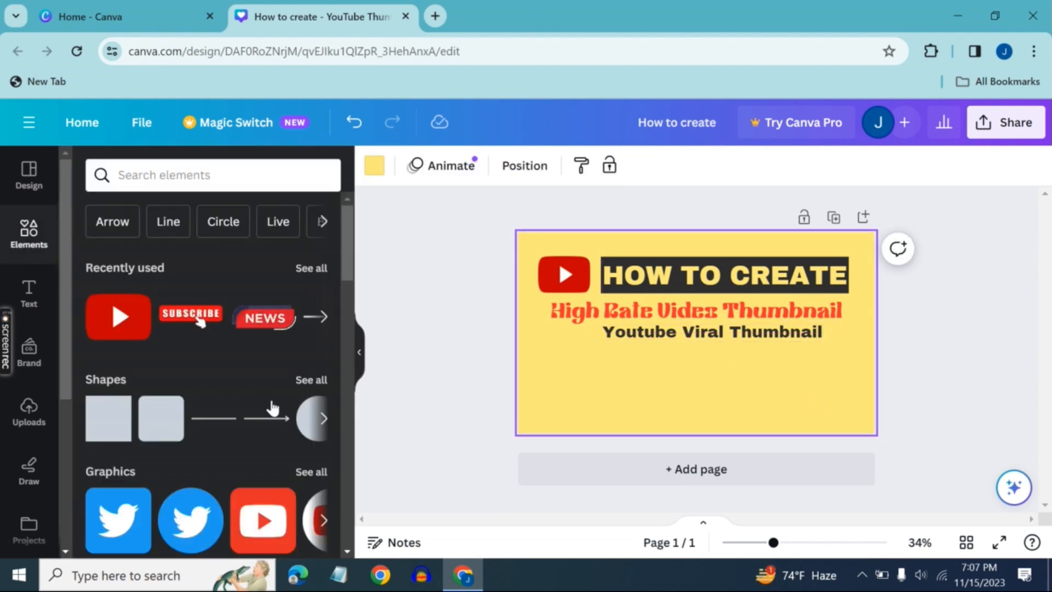
Browse the "Arrow" elements, looking through the suggested shapes, graphics, photos, videos and frames
click(106, 229)
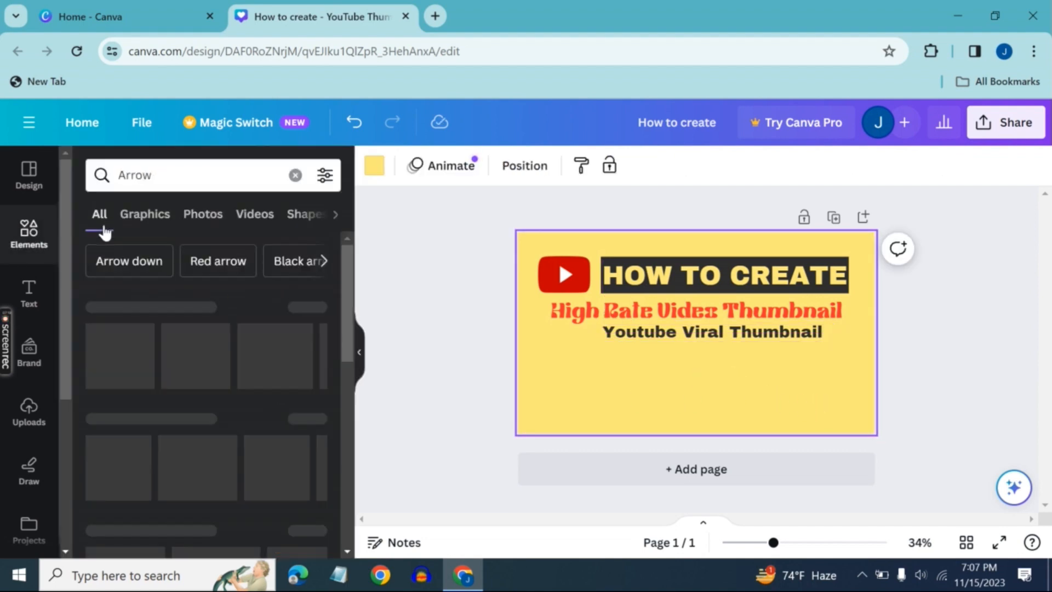
click(325, 347)
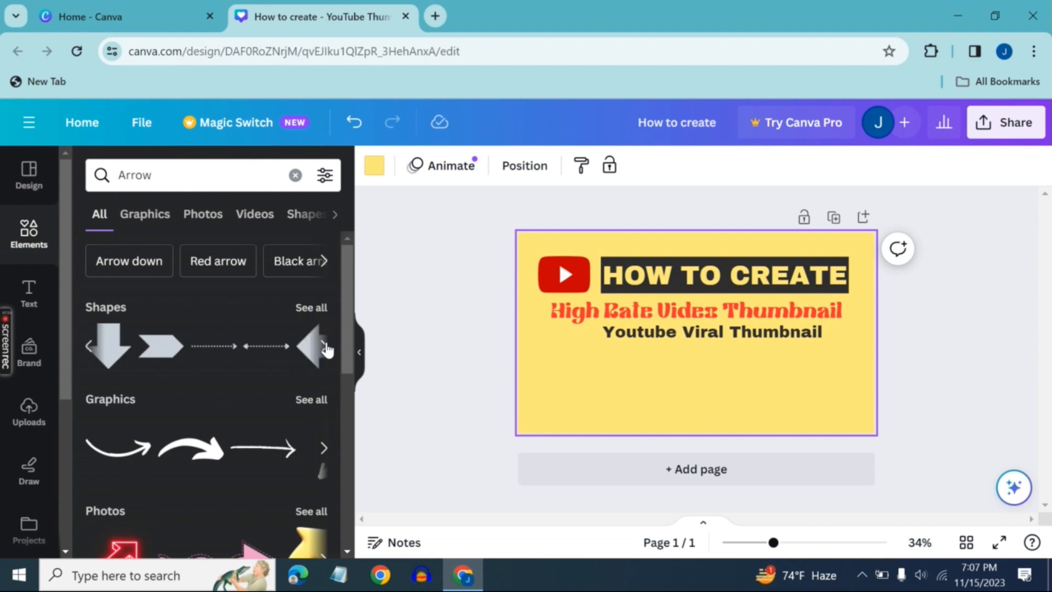
click(327, 349)
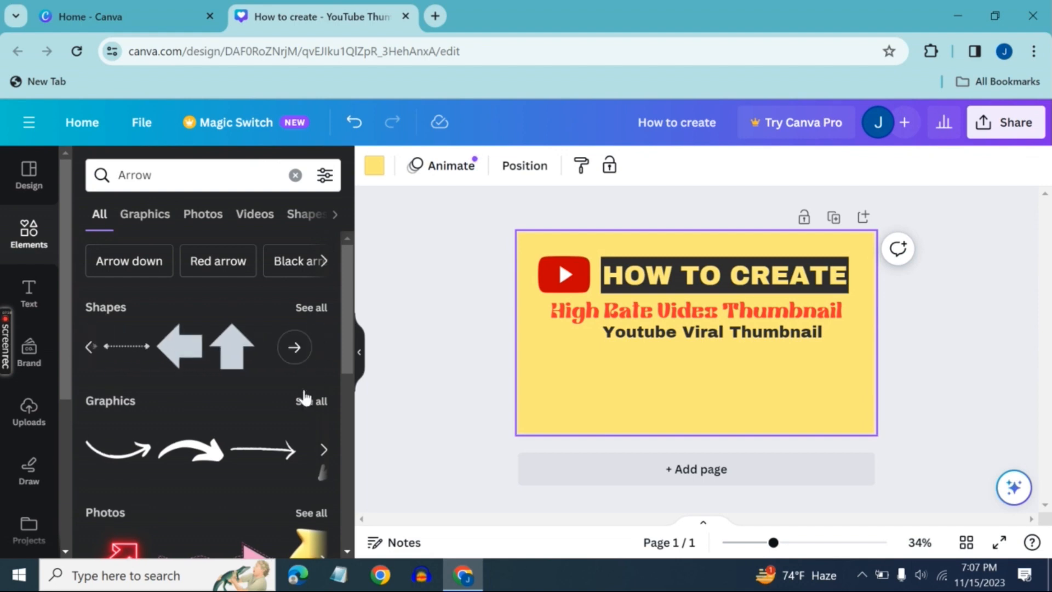
click(323, 450)
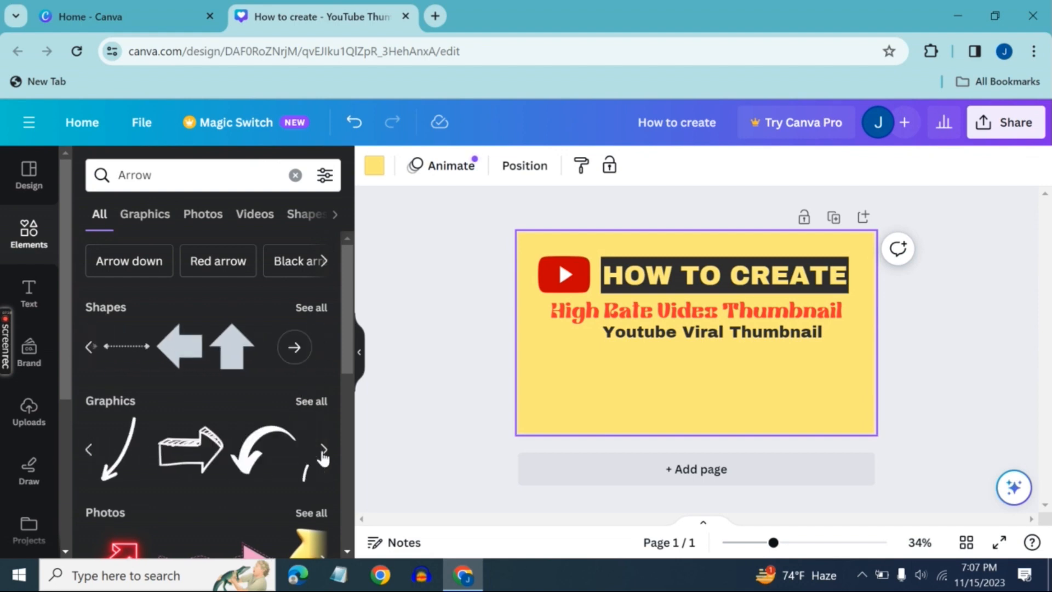
click(323, 451)
click(322, 449)
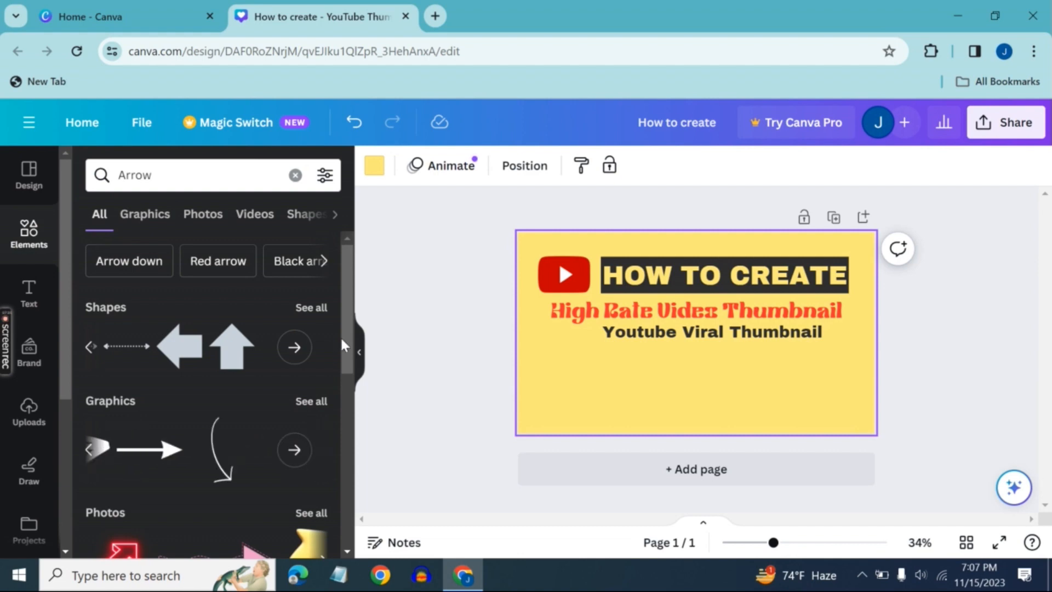
scroll(343, 345, down, 1)
scroll(349, 399, down, 1)
click(326, 430)
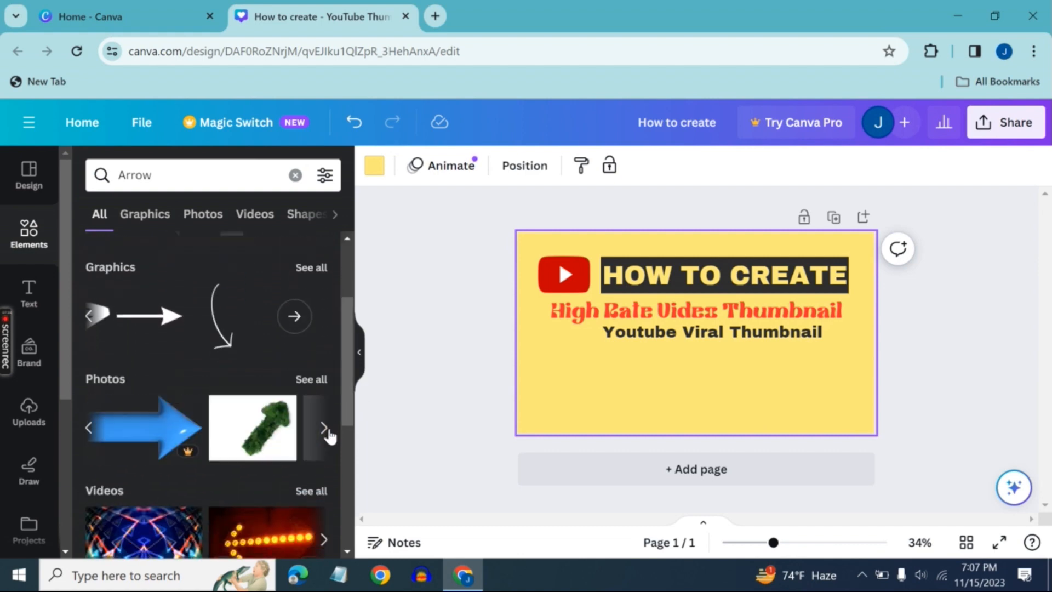
click(326, 430)
scroll(351, 383, down, 1)
scroll(356, 388, down, 4)
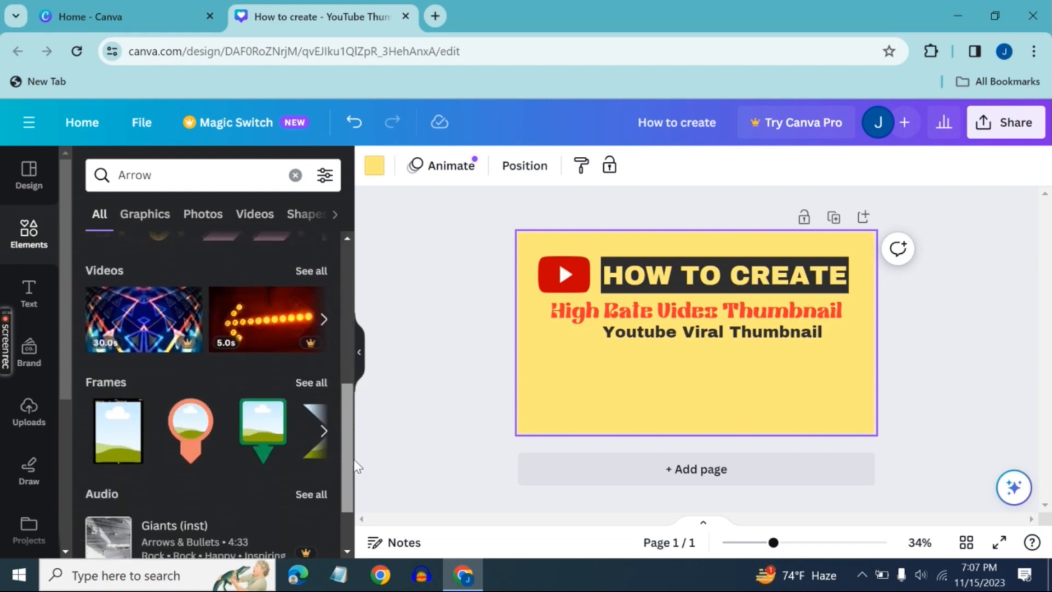
scroll(297, 317, up, 6)
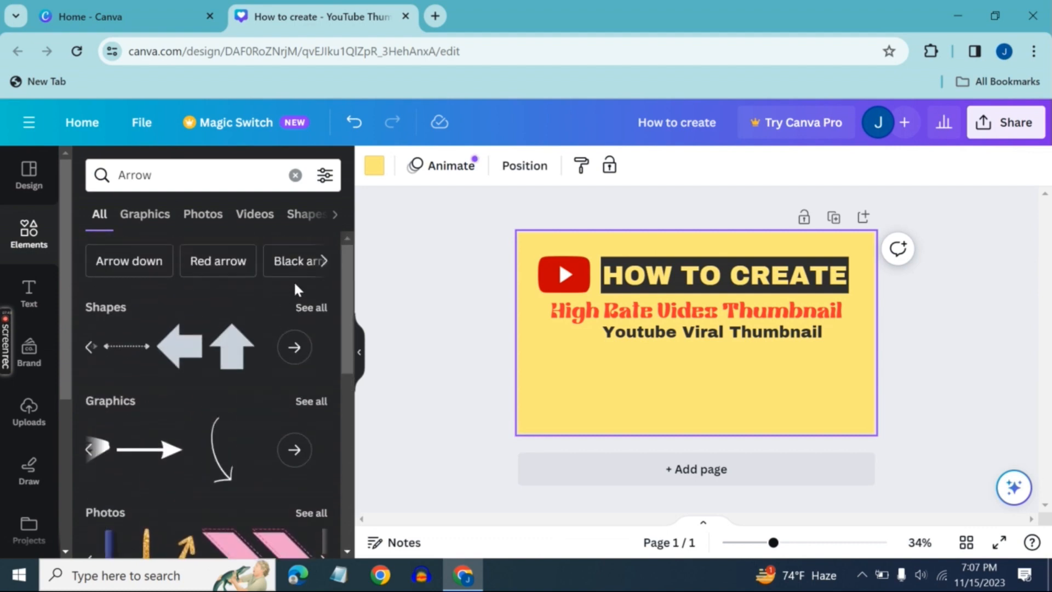
Narrow the element search to "Arrow down" and look through its shapes and other results
click(133, 262)
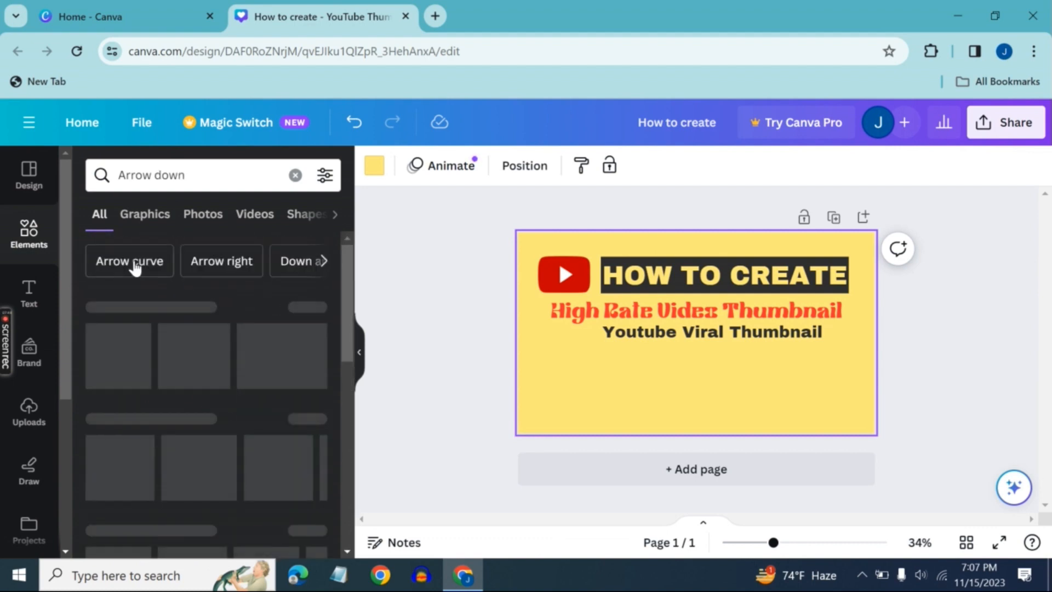
scroll(278, 382, down, 5)
scroll(278, 382, down, 1)
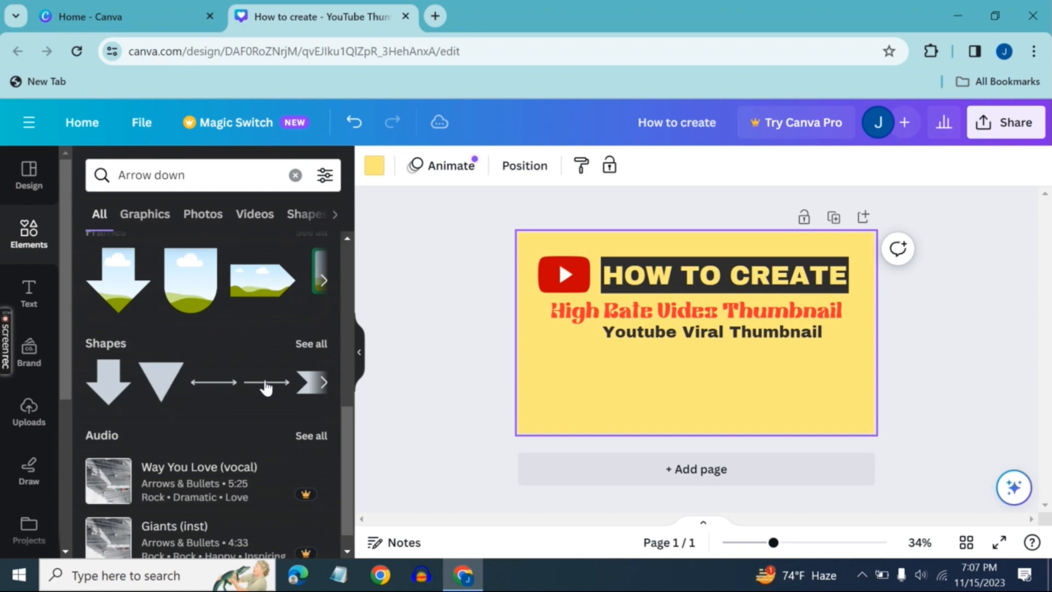
click(322, 382)
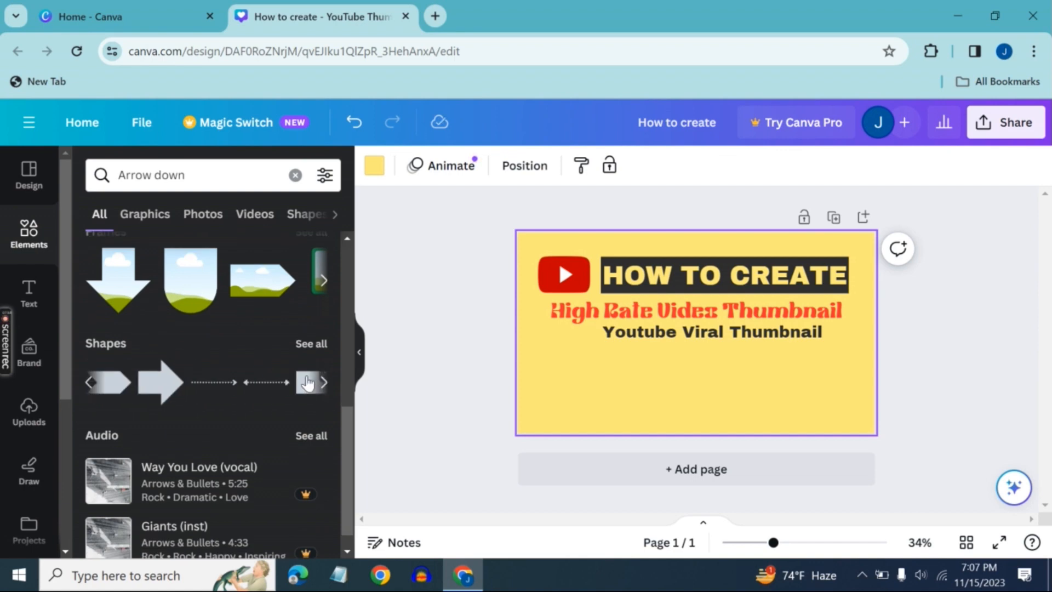
click(322, 382)
scroll(318, 381, down, 2)
scroll(311, 384, up, 10)
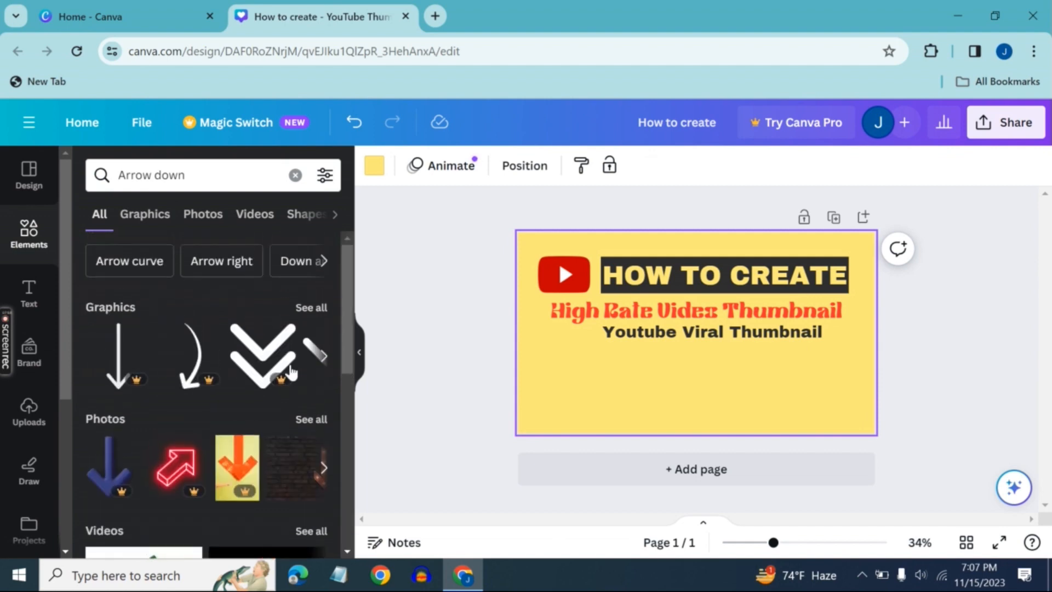
Search elements for "Arrow right", add the block-arrow frame, shrink it and place it to the left of "Youtube Viral Thumbnail"
click(237, 264)
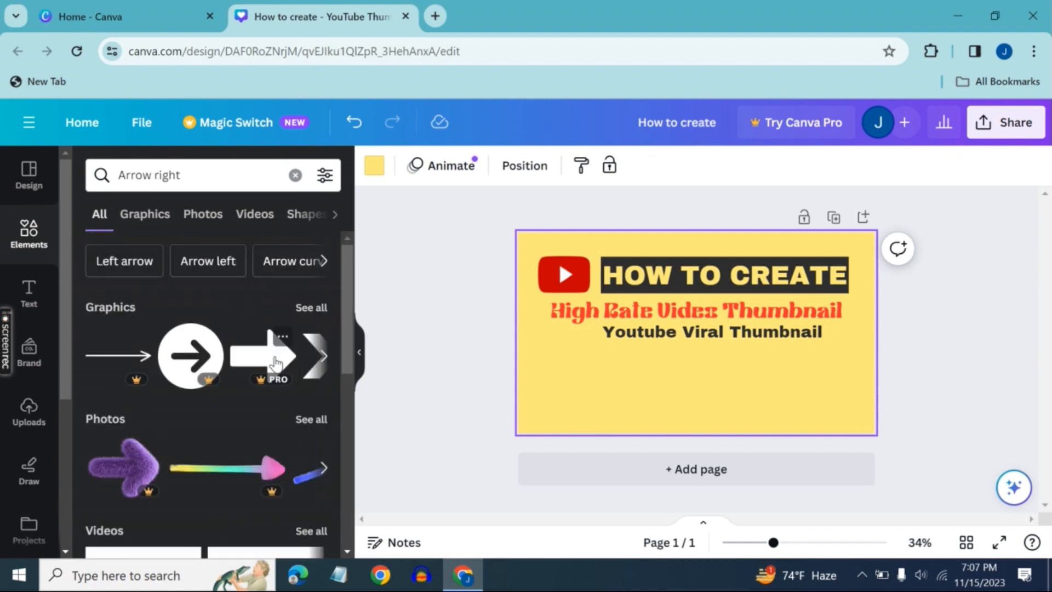
scroll(274, 357, down, 7)
click(111, 294)
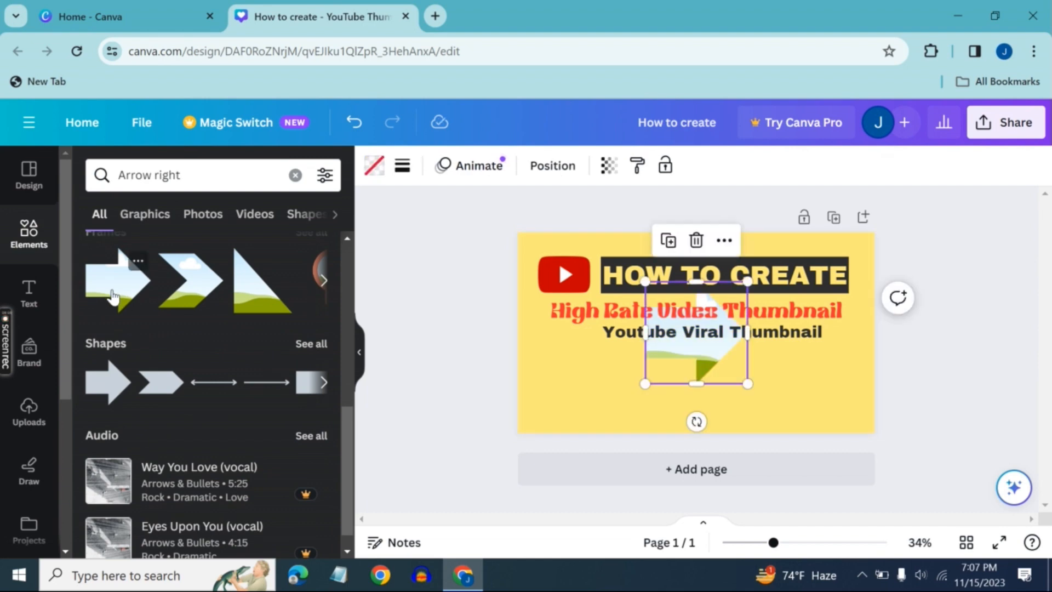
drag(666, 364, 582, 395)
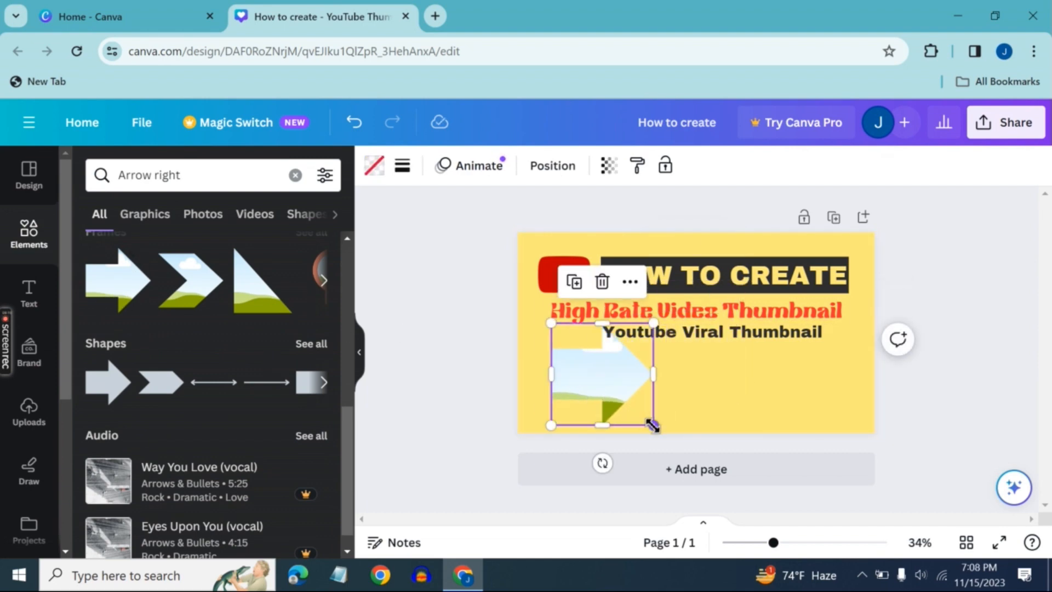
drag(654, 425, 570, 336)
drag(570, 383, 581, 383)
Try several solid and gradient colours on the arrow frame, settling on the light-blue to dark-blue gradient
click(375, 166)
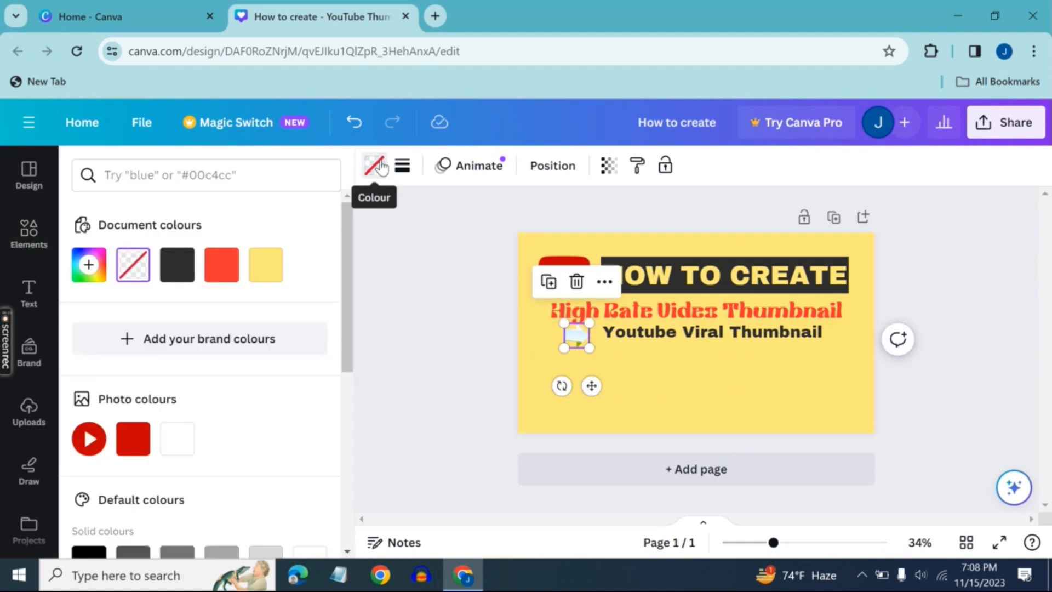
click(220, 271)
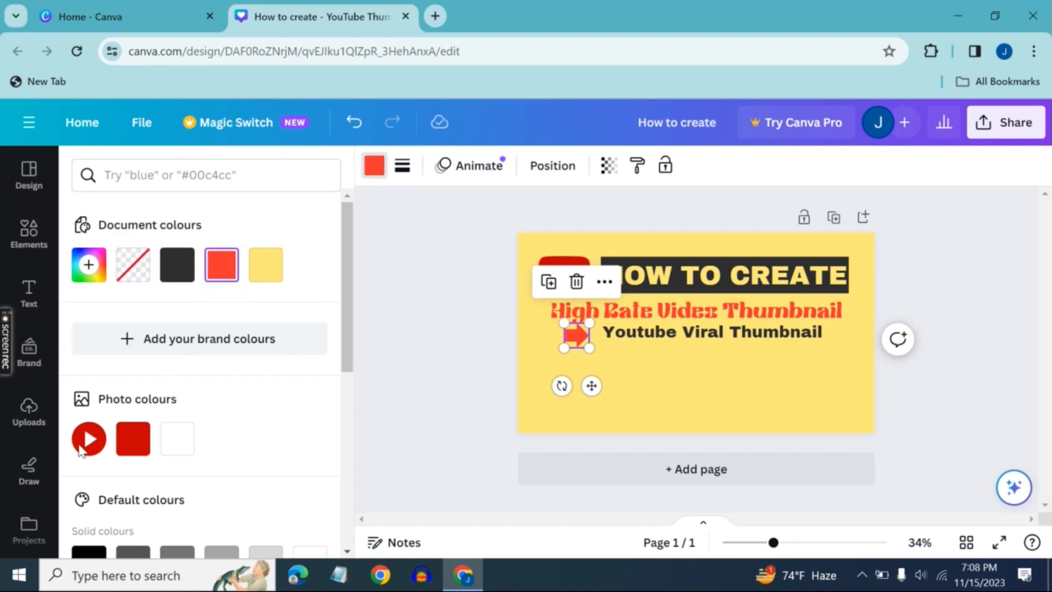
scroll(127, 433, down, 5)
click(130, 280)
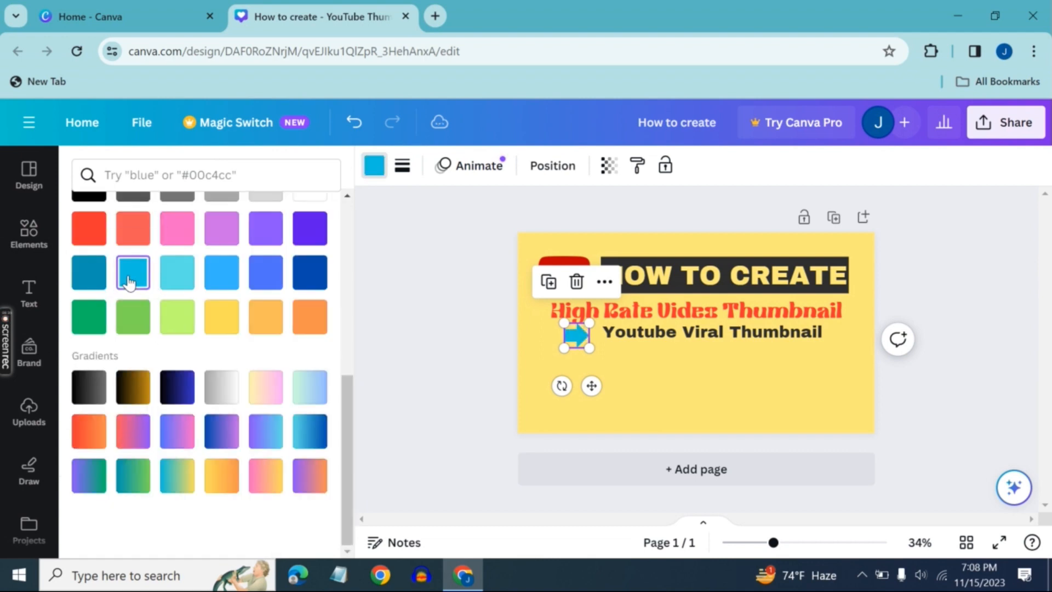
click(228, 277)
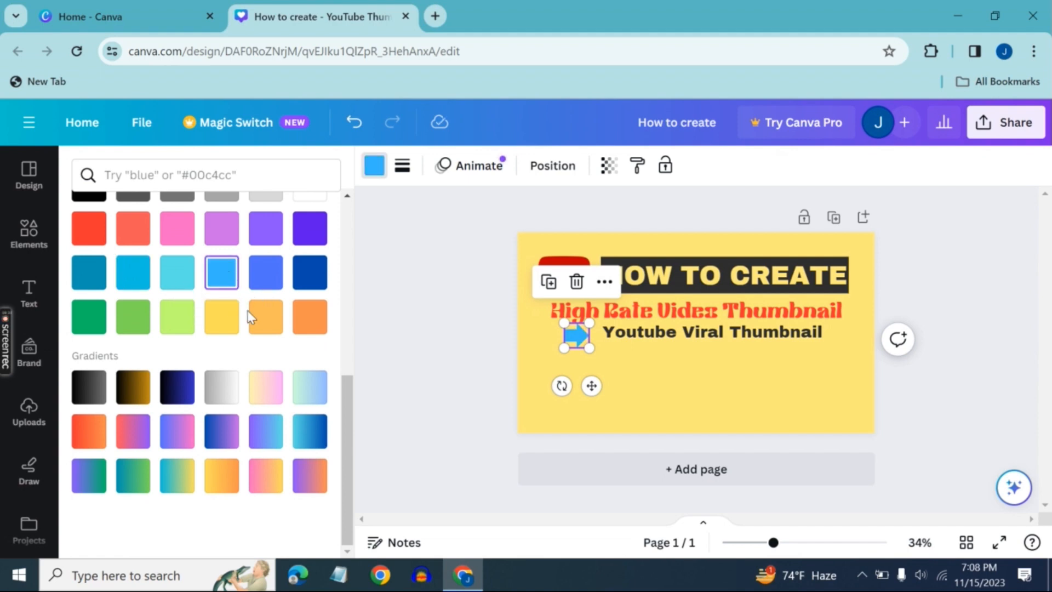
click(133, 431)
click(220, 433)
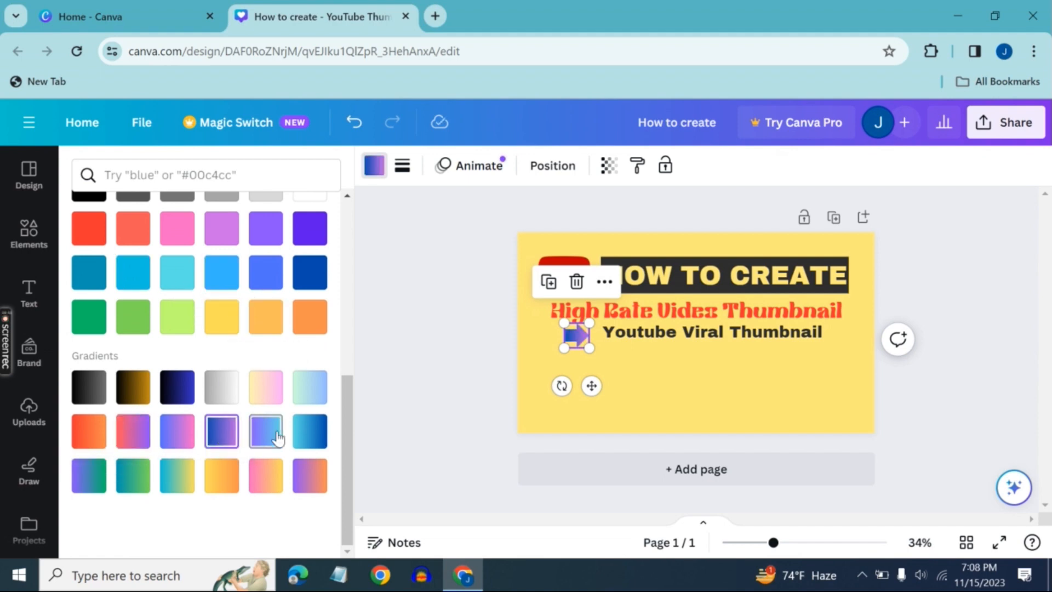
click(277, 437)
click(310, 430)
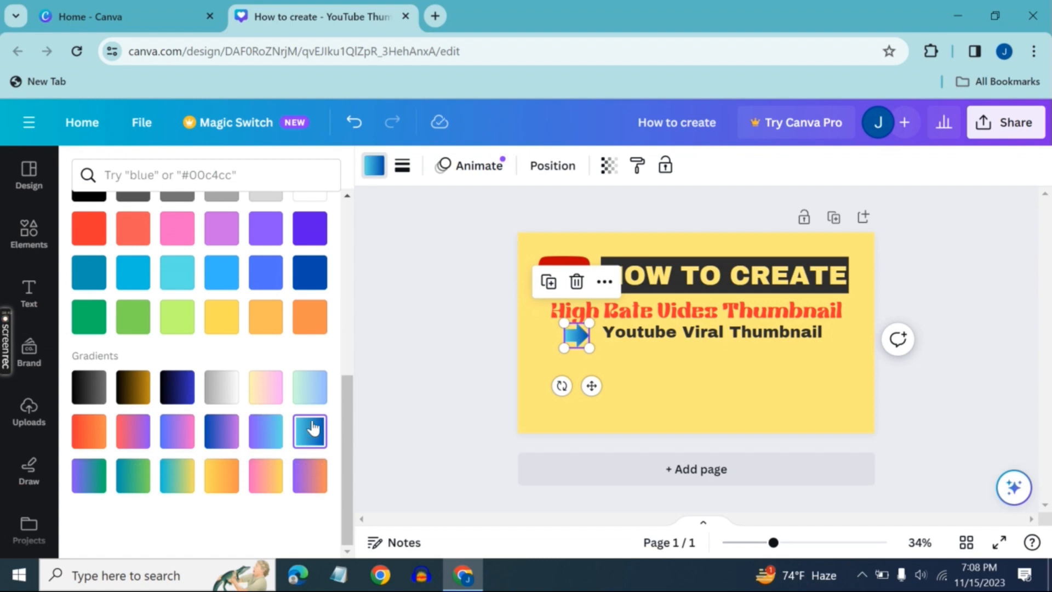
click(672, 395)
Enlarge the blue arrow slightly and move the "Youtube Viral Thumbnail" text down and left to line up beside it
click(575, 335)
drag(589, 351, 579, 390)
click(649, 338)
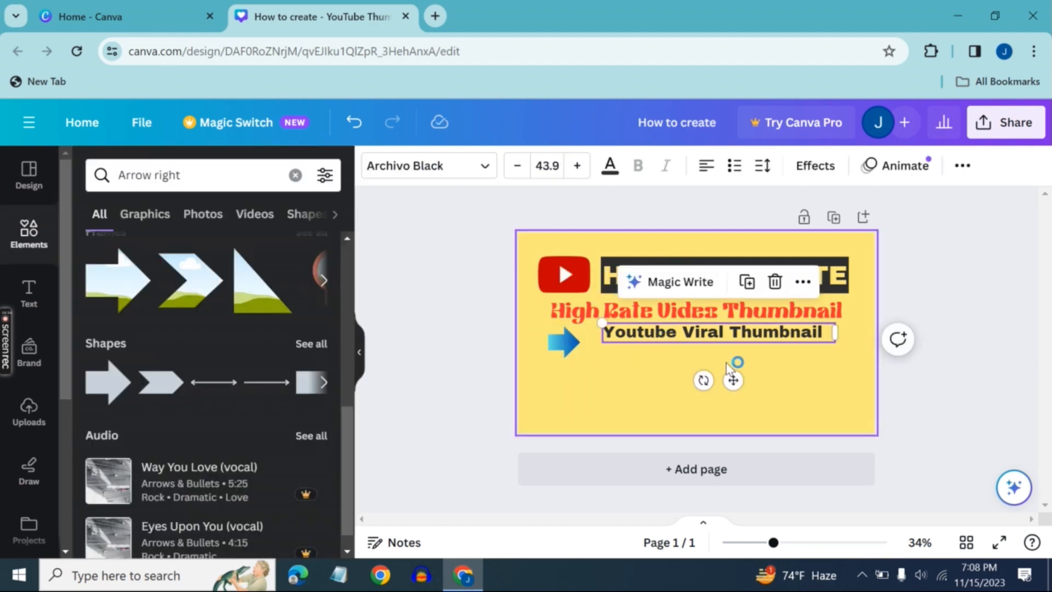
drag(730, 378, 717, 381)
click(583, 386)
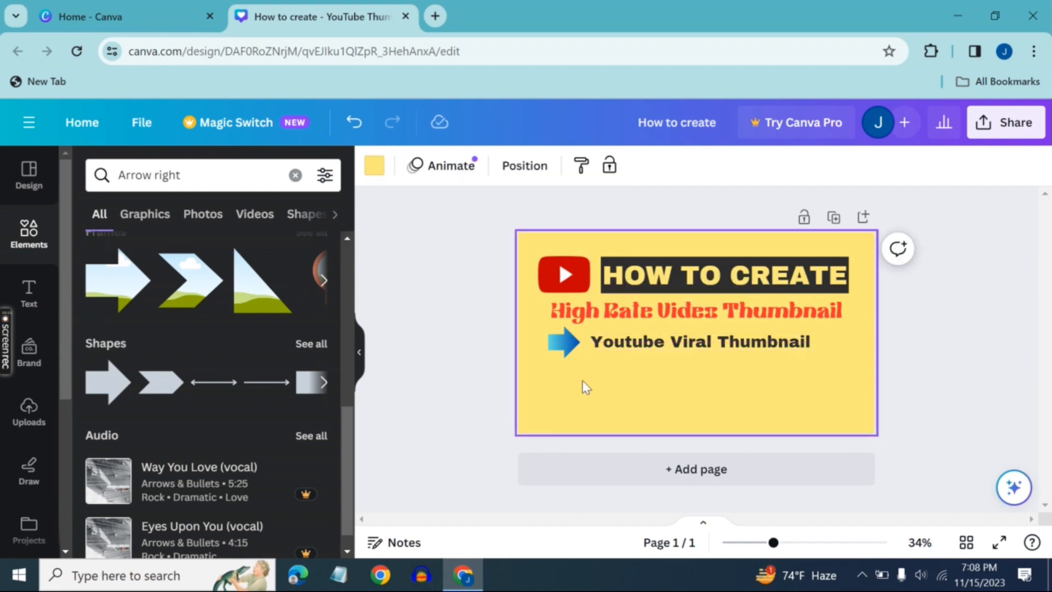
Enlarge the "Youtube Viral Thumbnail" text to size 46.9 and keep it aligned next to the blue arrow
click(587, 342)
drag(583, 329, 578, 328)
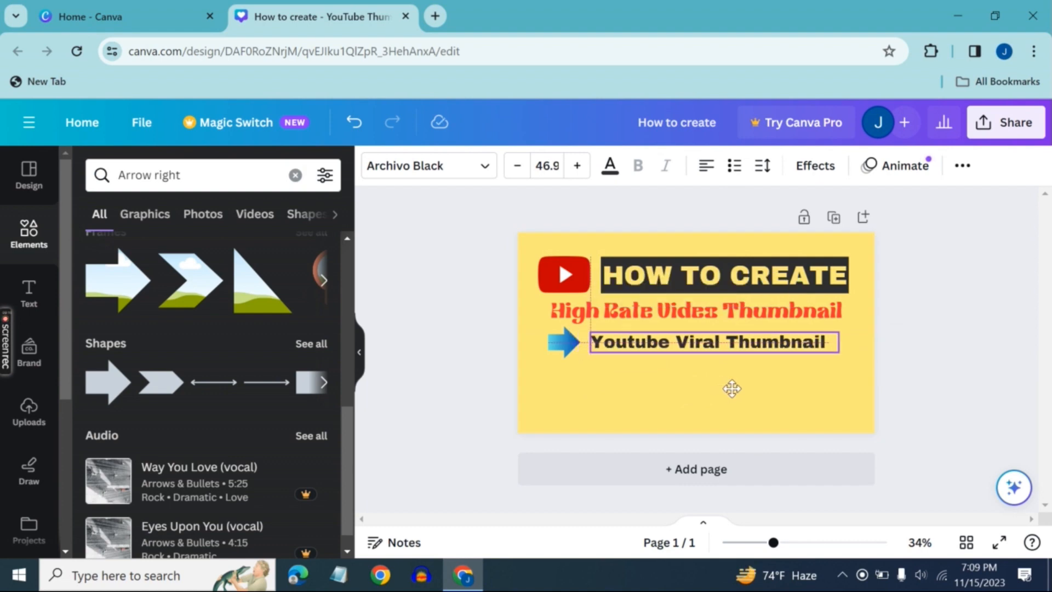
click(730, 388)
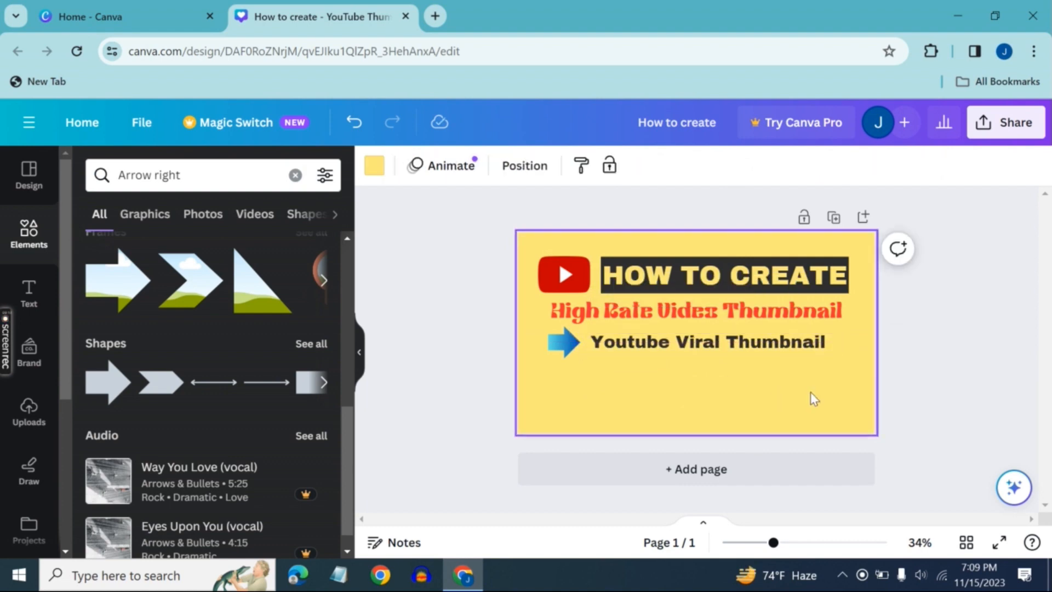
Nudge the red "High Rate Video Thumbnail" heading down slightly between the title and the arrow line
click(740, 315)
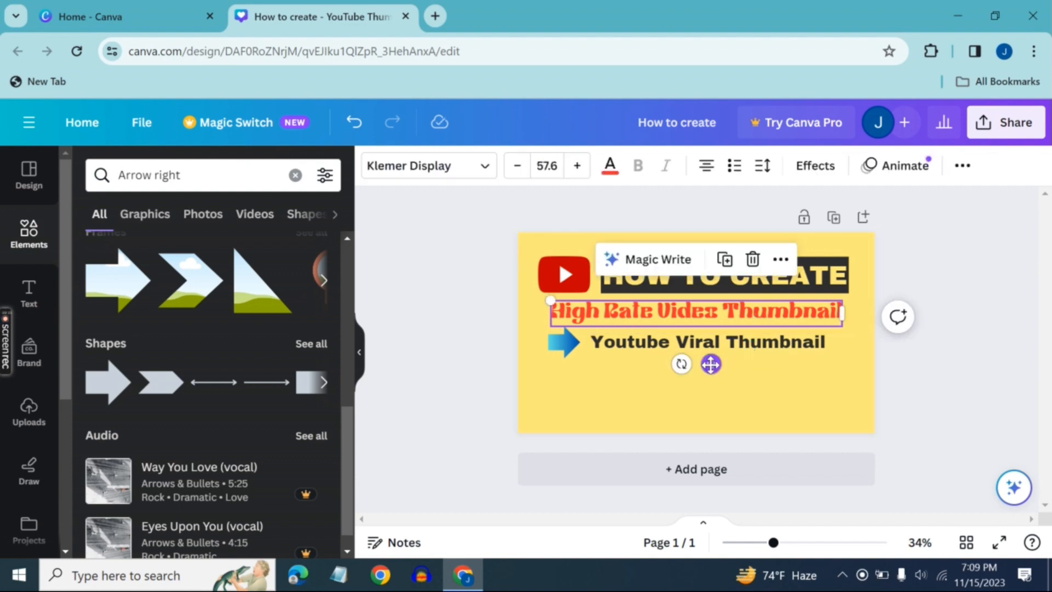
drag(711, 364, 711, 366)
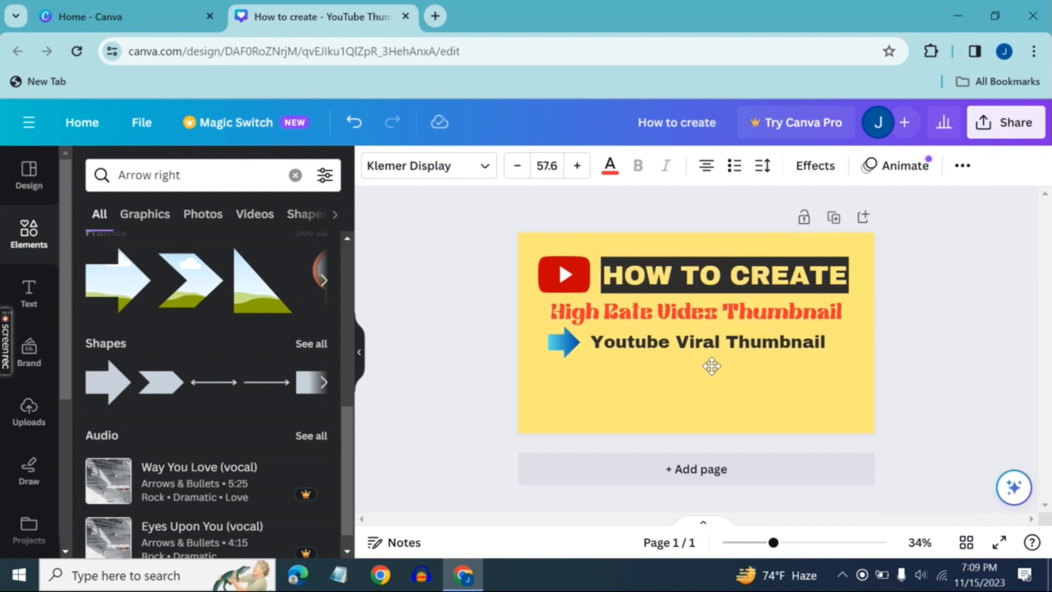
key(Down)
key(Down)
key(Down)
key(Down)
key(Down)
key(Down)
key(Down)
key(Down)
key(Down)
key(Down)
key(Down)
key(Down)
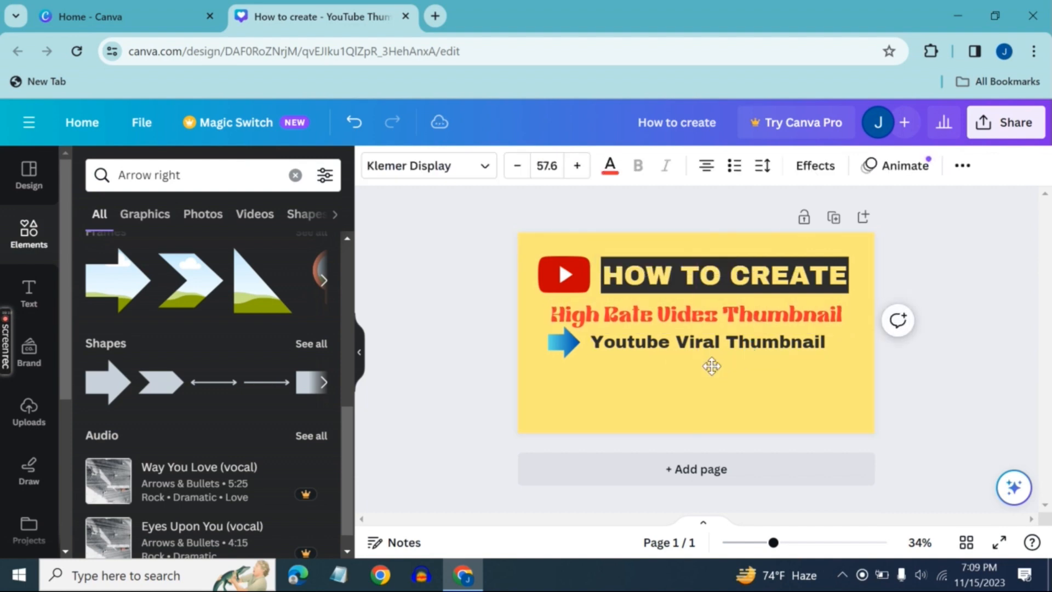
click(743, 393)
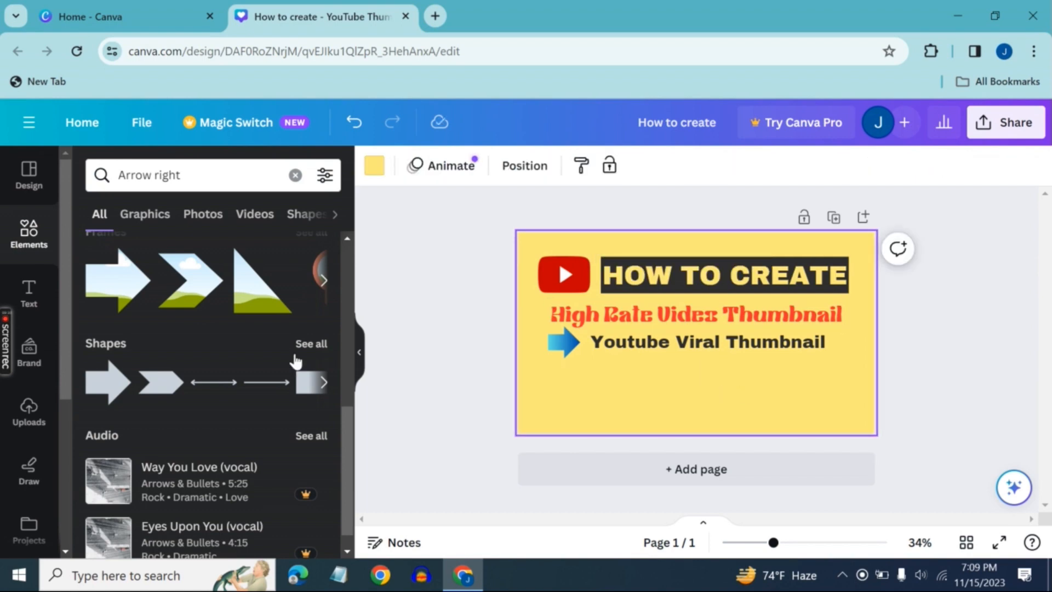
Look through the right-arrow results, and search the elements for "graf" to browse its graphics
scroll(206, 337, down, 1)
scroll(165, 263, up, 6)
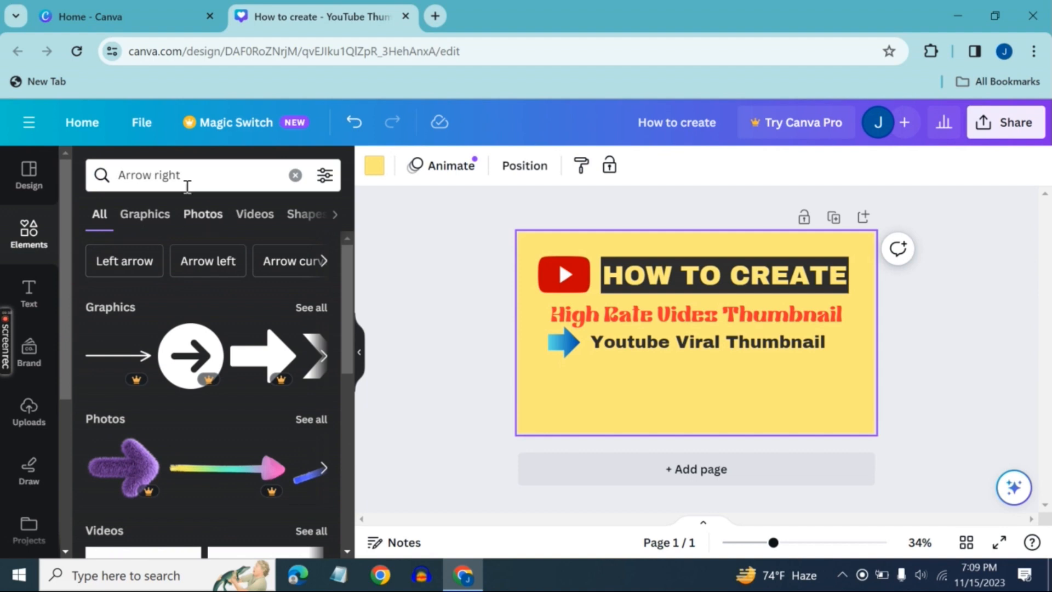
click(334, 215)
click(334, 215)
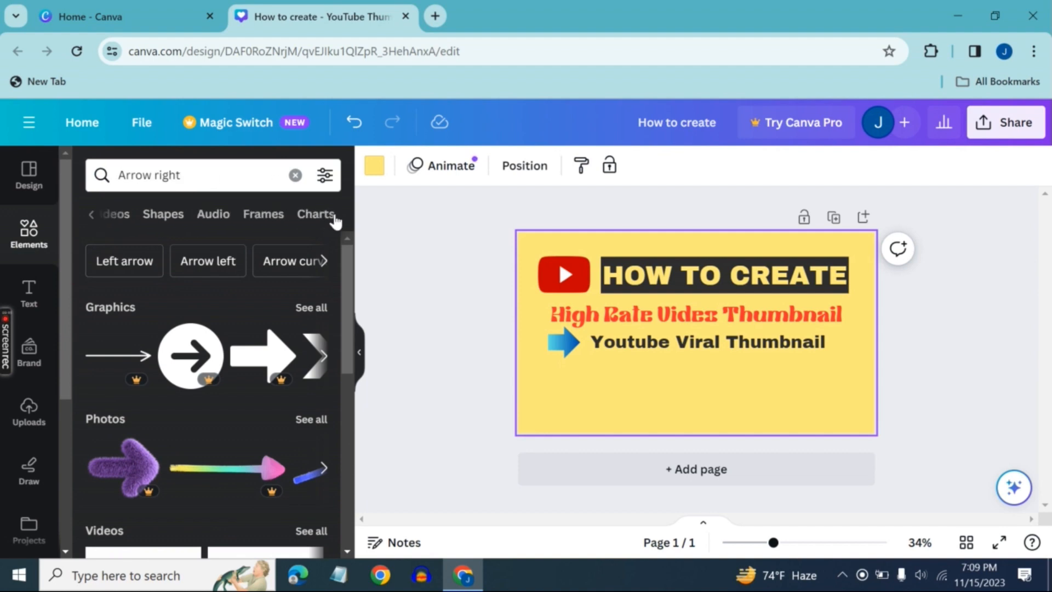
click(295, 175)
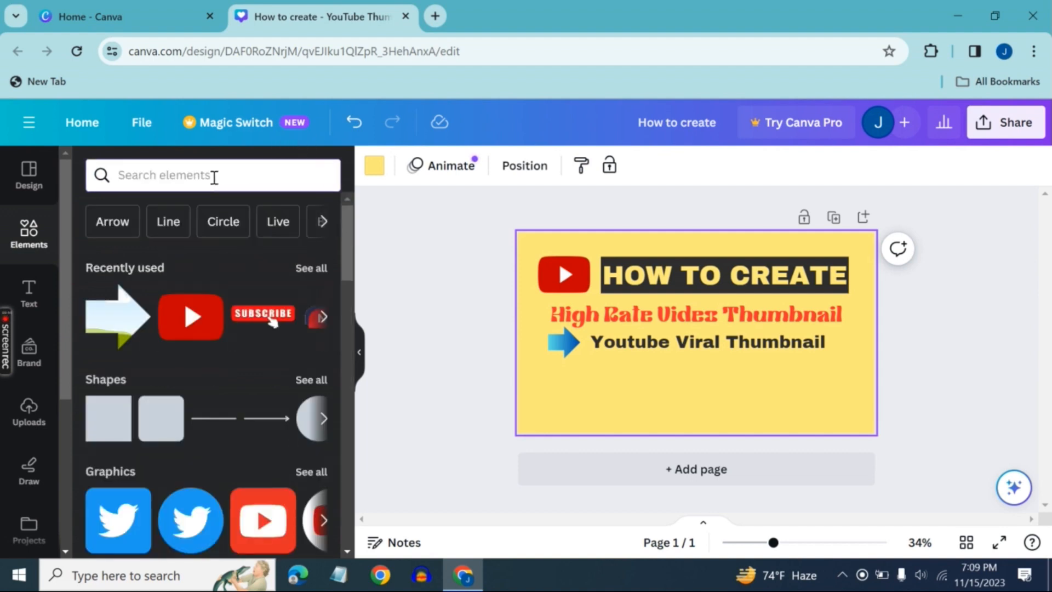
text(graf)
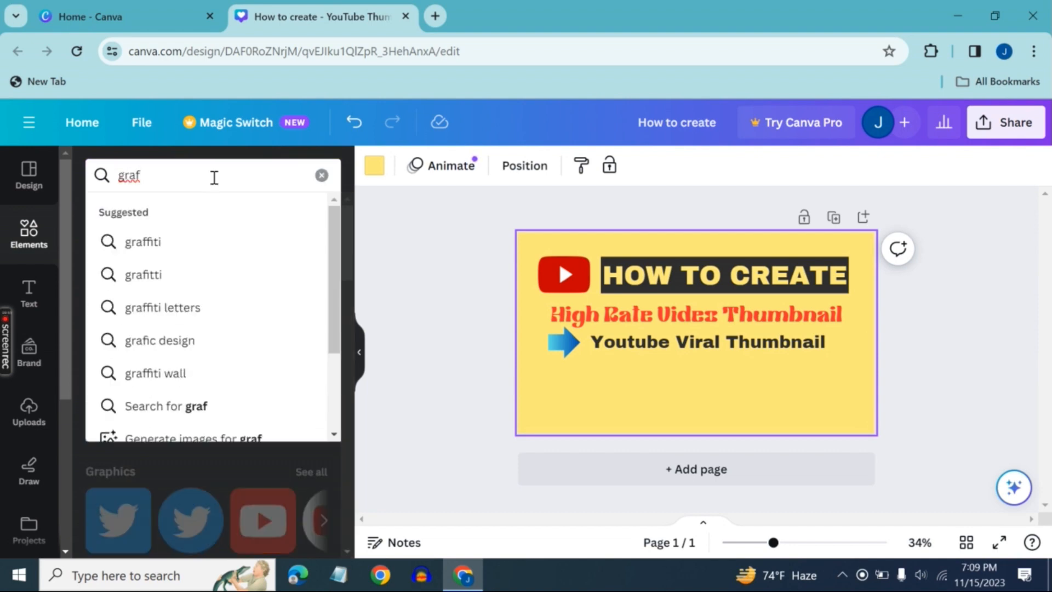
click(244, 403)
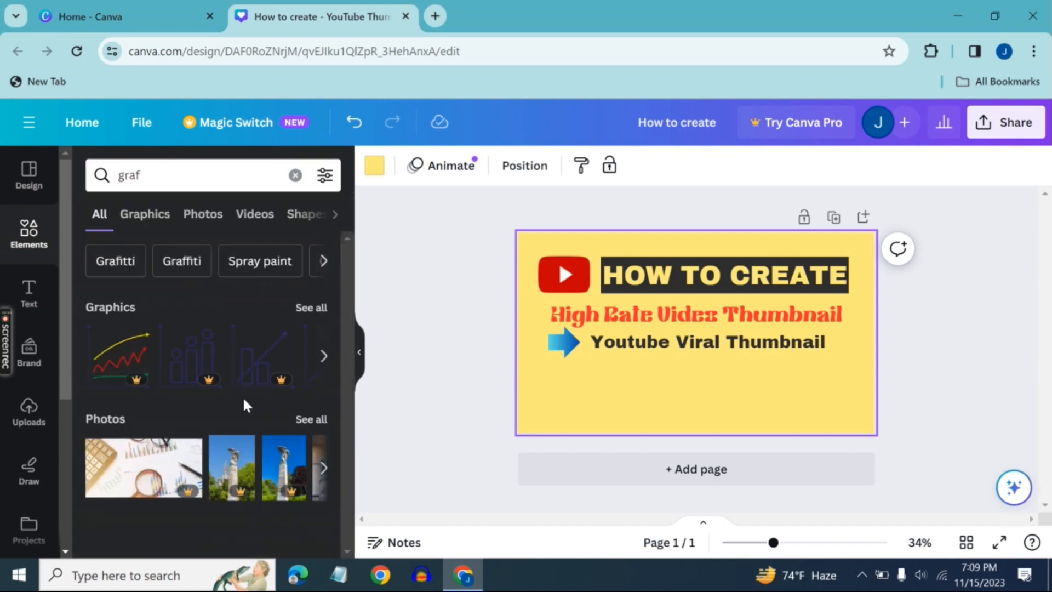
click(321, 357)
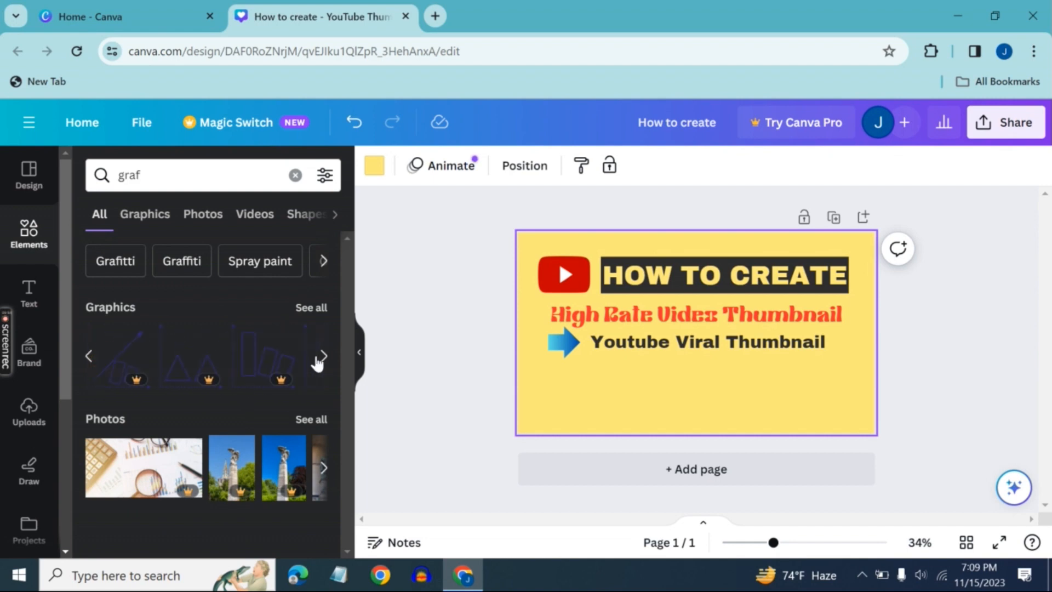
click(322, 357)
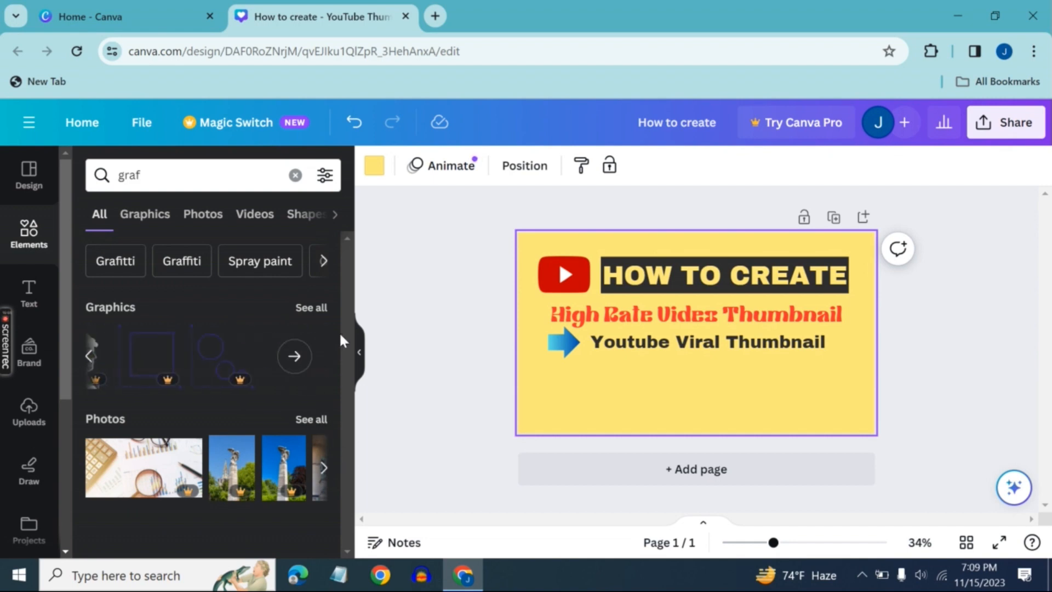
Browse the related element searches "Grafitti", "Spray paint" and "Paint splatter" for a suitable decoration
click(131, 262)
scroll(251, 465, down, 4)
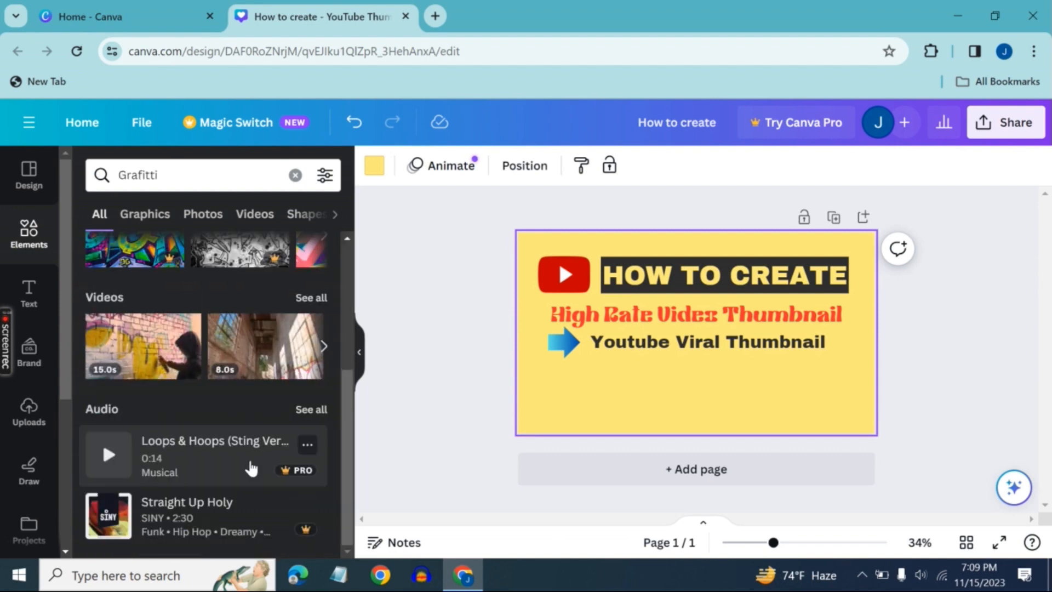
scroll(252, 469, up, 4)
click(178, 272)
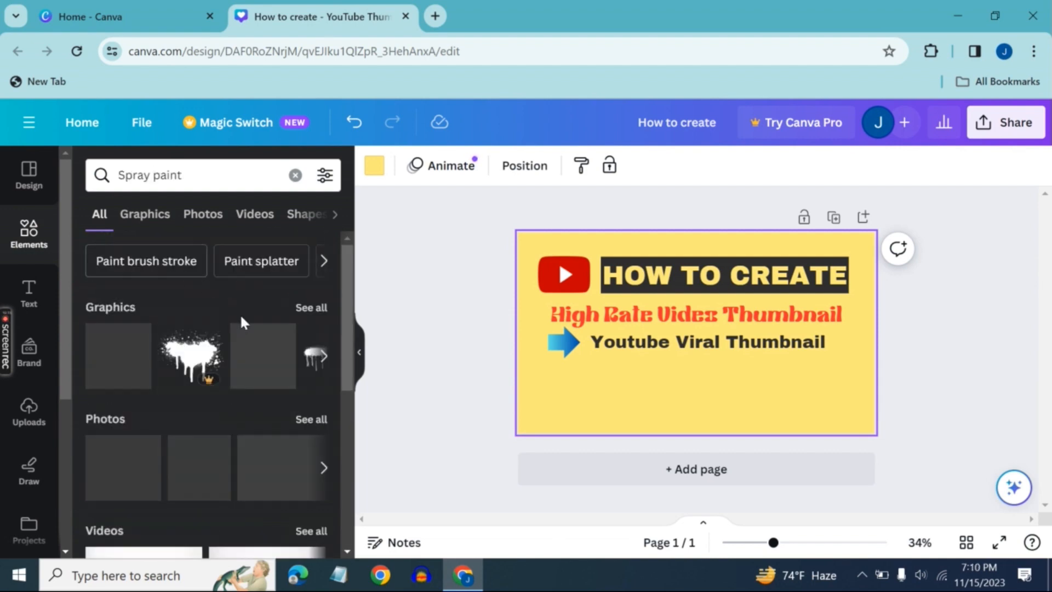
click(263, 262)
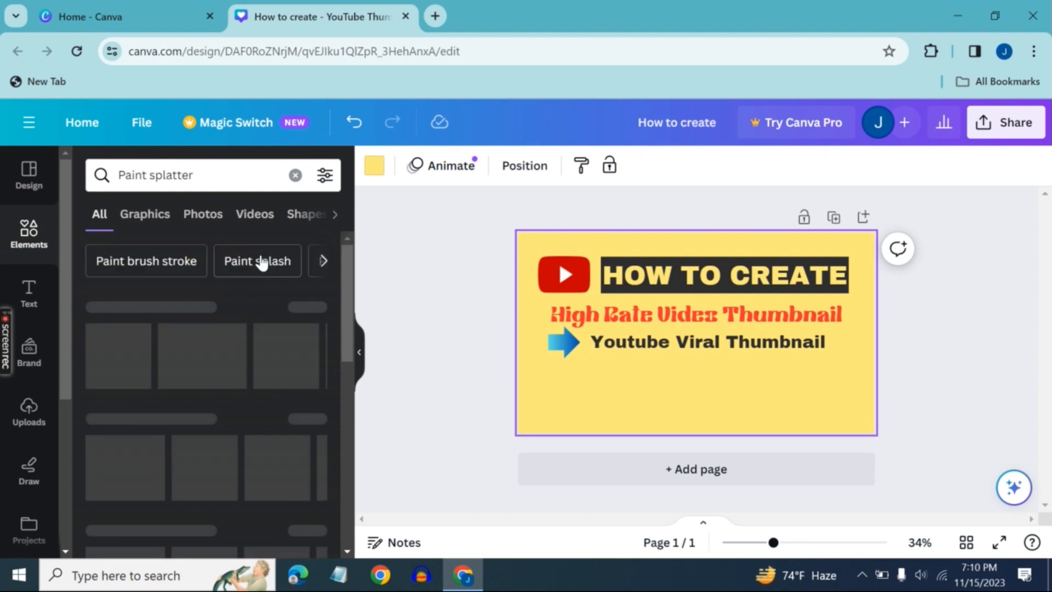
click(326, 267)
click(327, 269)
click(327, 268)
click(327, 267)
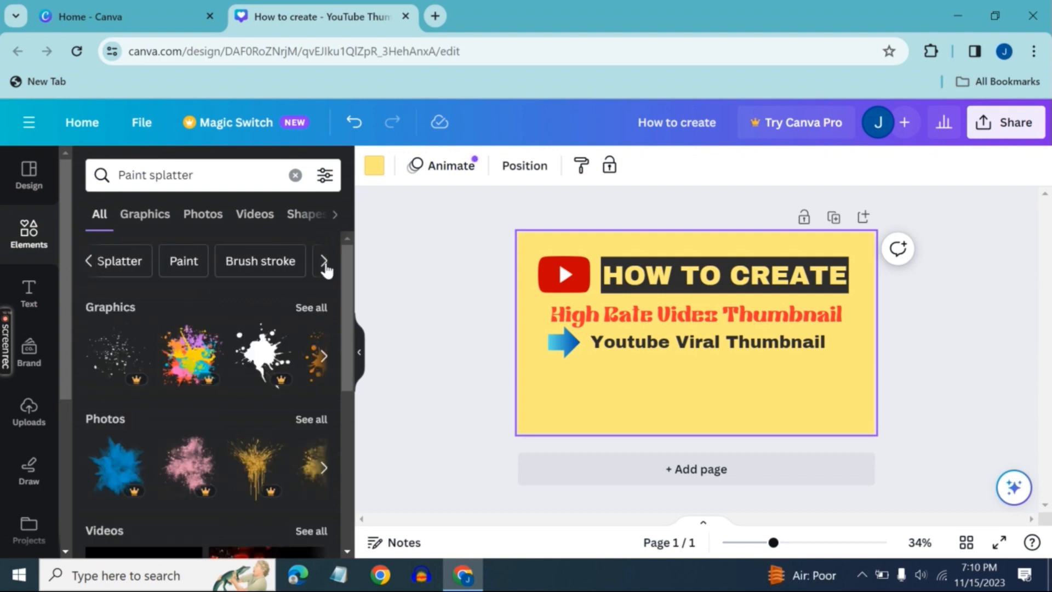
click(328, 267)
Find the "Line" elements and add the line shape with end bars beneath the "Youtube Viral Thumbnail" text
click(294, 175)
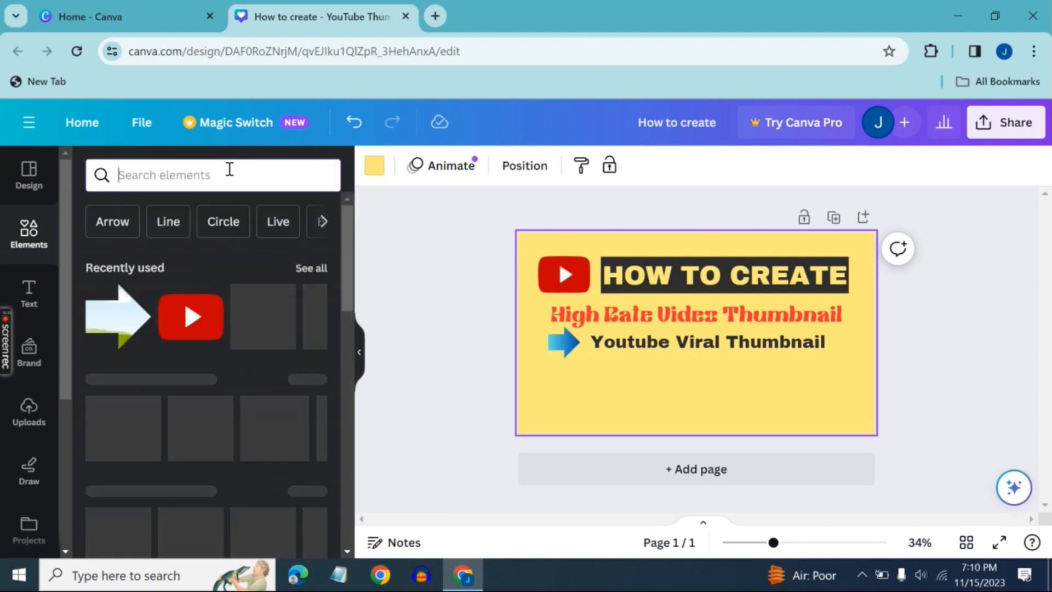
click(323, 227)
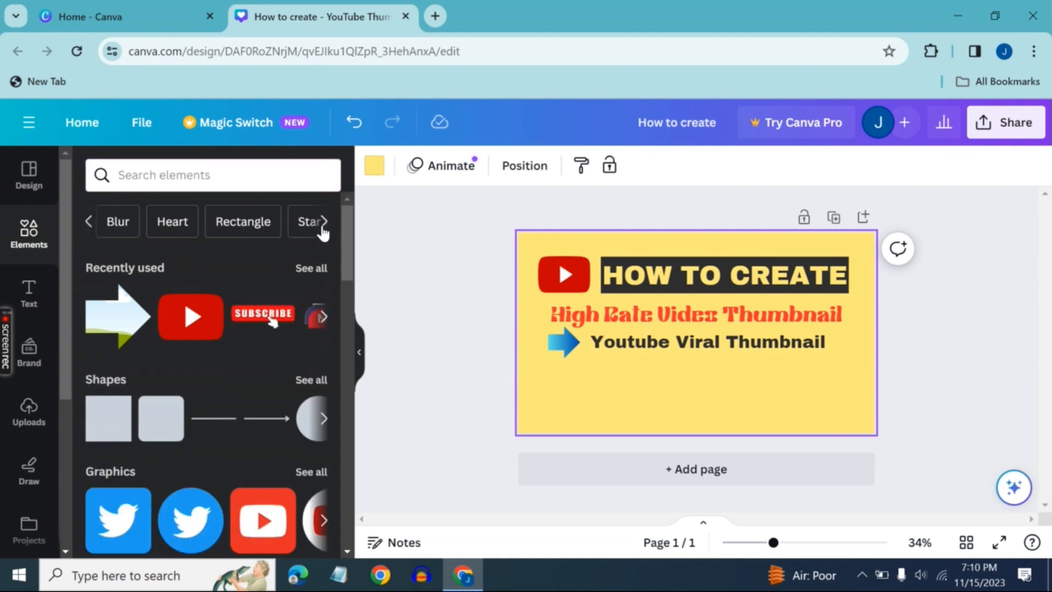
click(88, 222)
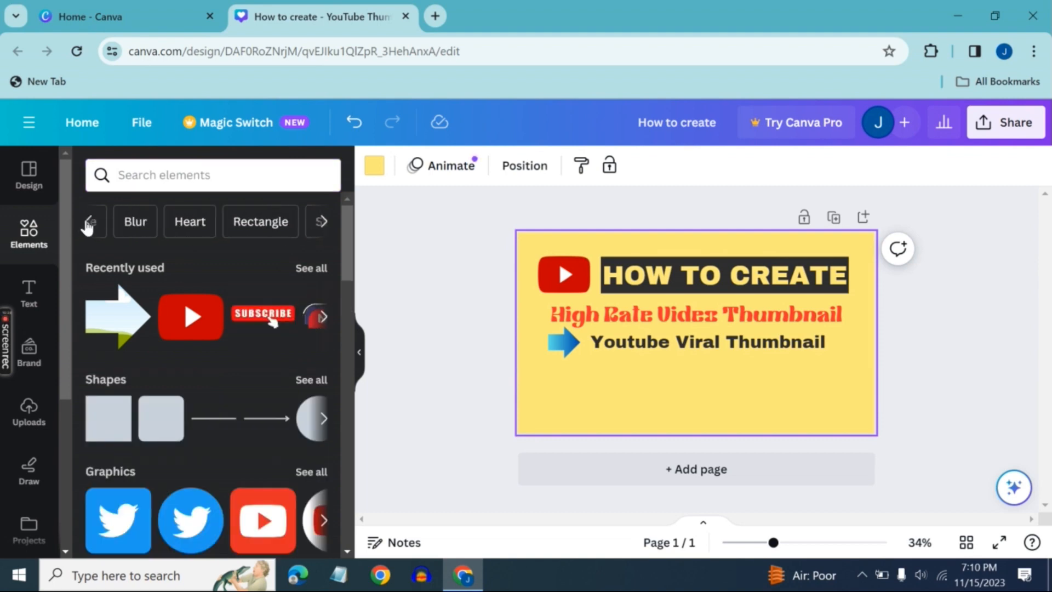
click(175, 223)
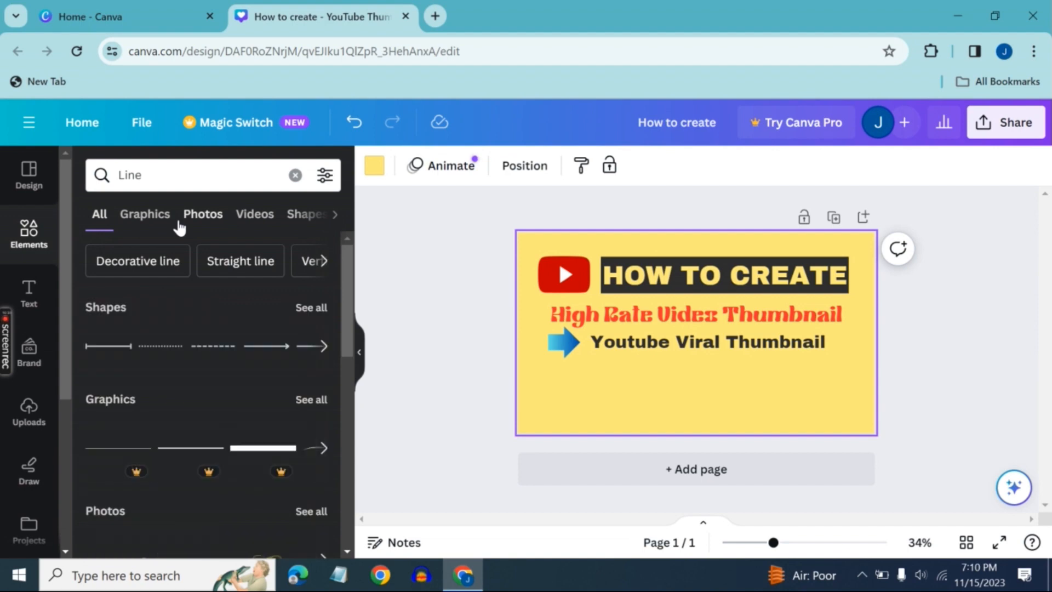
click(117, 348)
drag(711, 370, 717, 408)
Reposition and stretch the line so it spans nearly the full width of the thumbnail below the text
drag(631, 359, 536, 365)
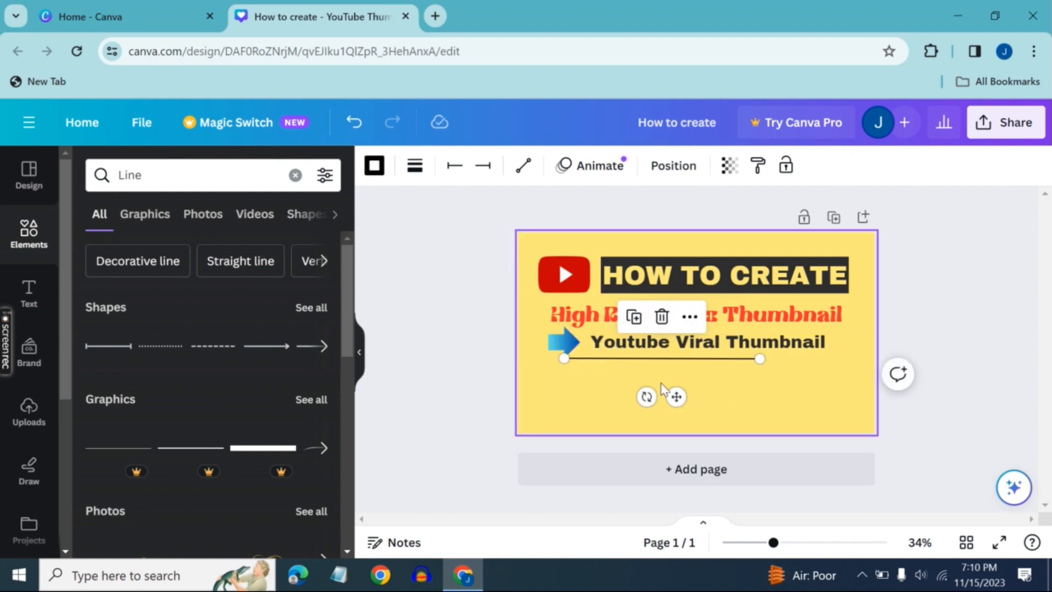
drag(677, 396, 775, 400)
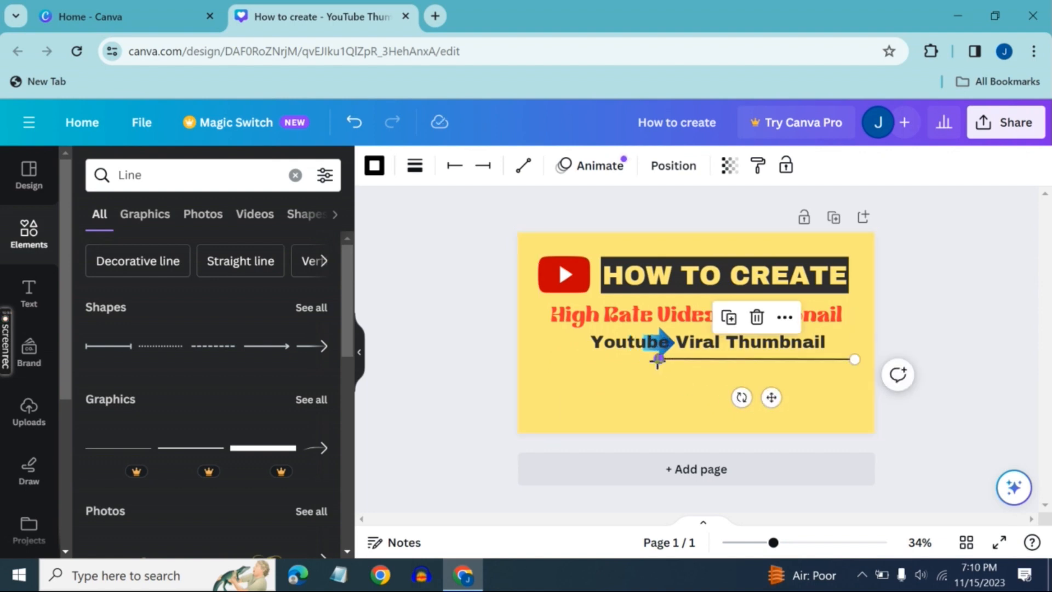
drag(658, 360, 543, 360)
click(650, 383)
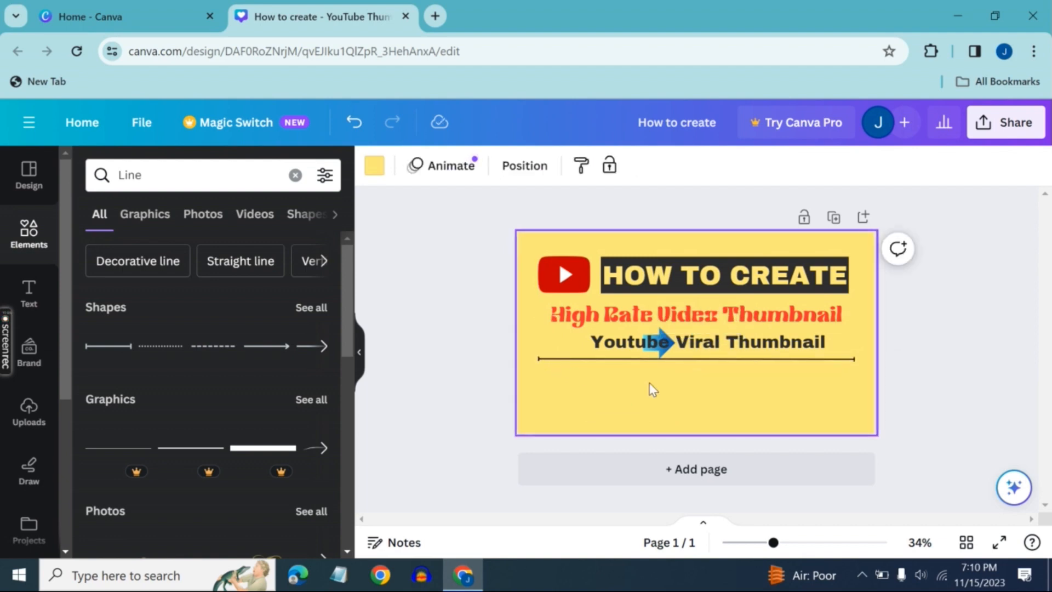
Move the "Youtube Viral Thumbnail" text below the line and return the blue arrow above the line's left end
click(660, 342)
click(663, 343)
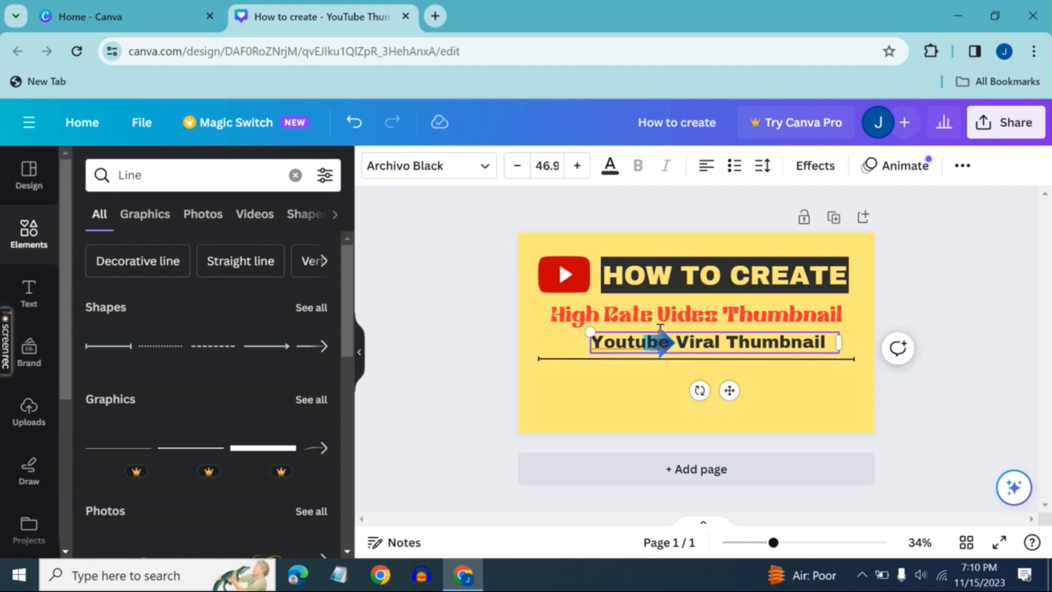
click(662, 359)
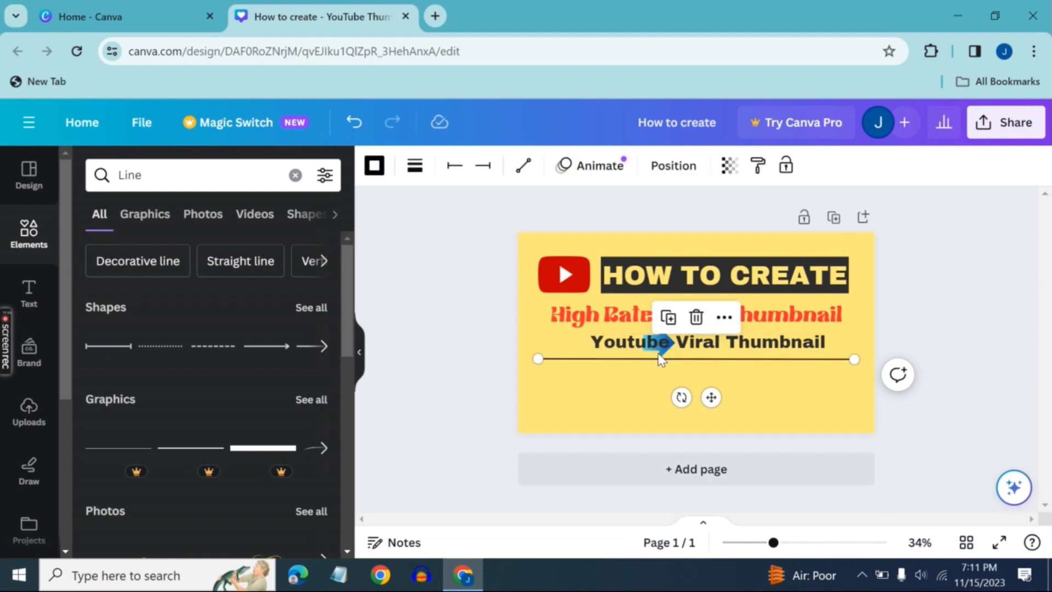
drag(659, 344, 572, 389)
click(661, 351)
click(707, 383)
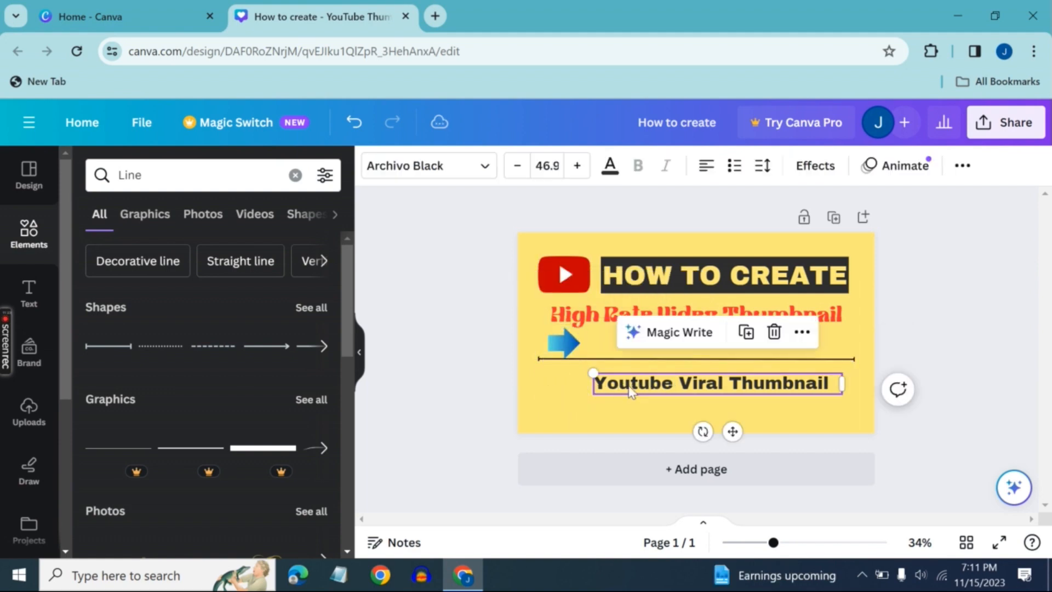
Move the "Youtube Viral Thumbnail" text back above the line, close beside the blue arrow
drag(731, 430, 731, 397)
click(742, 413)
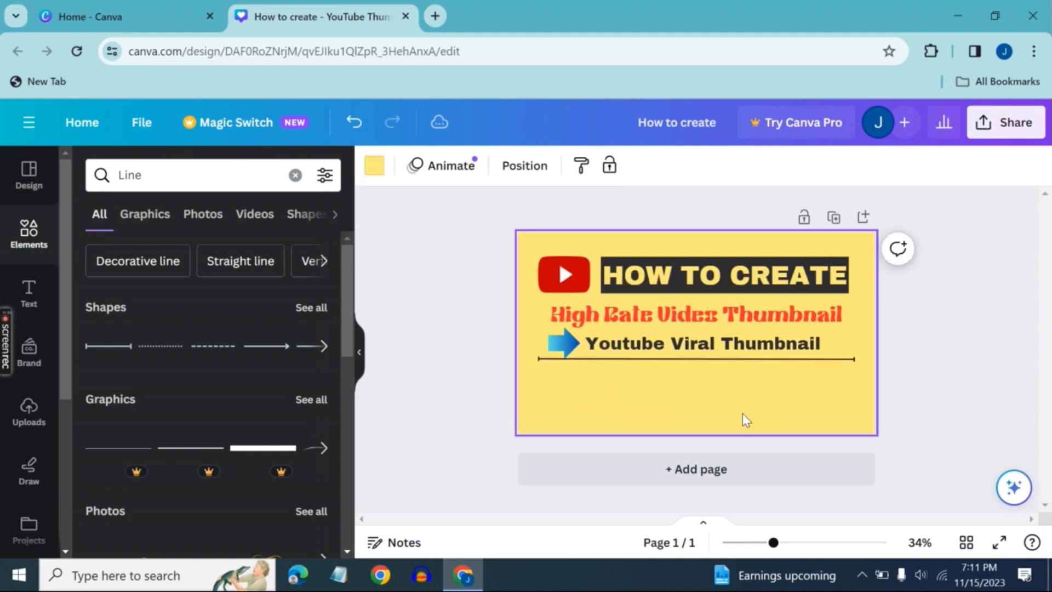
click(729, 344)
click(729, 344)
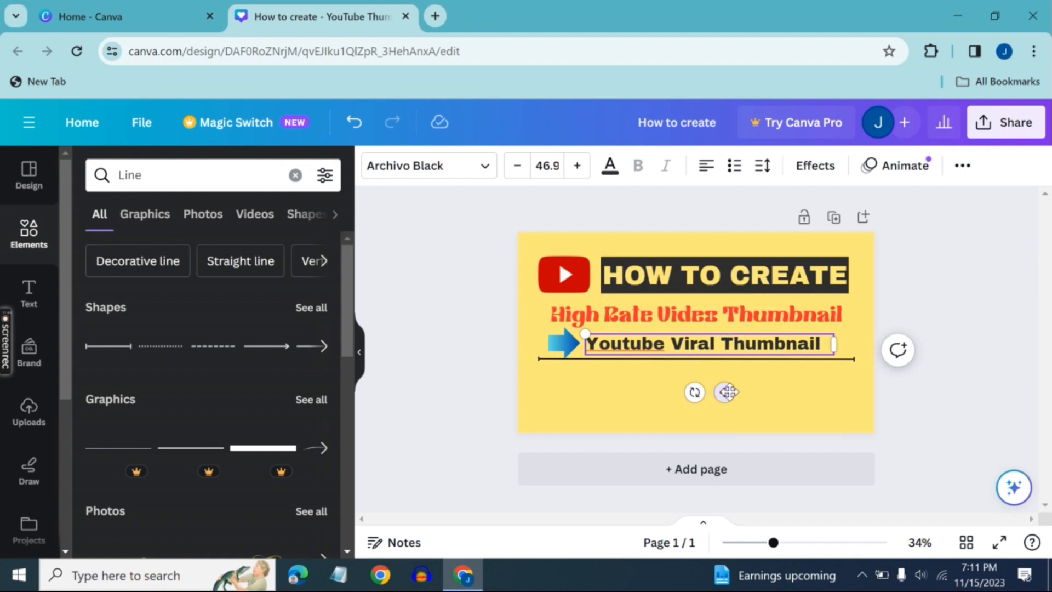
drag(733, 392, 729, 387)
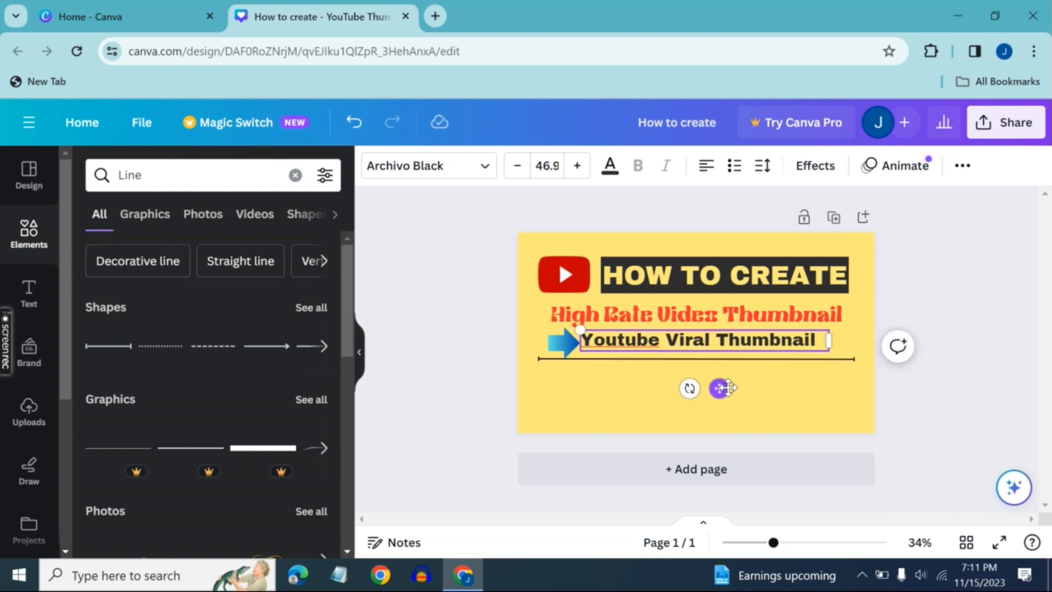
click(758, 385)
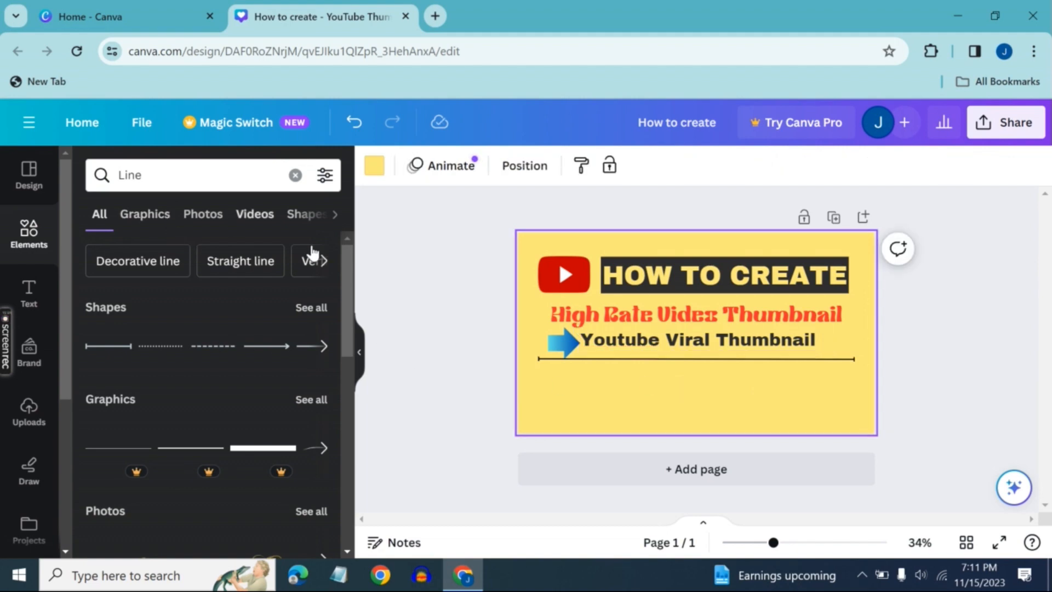
Clear the line search and add the recently used red "Subscribe" button graphic to the thumbnail
click(326, 262)
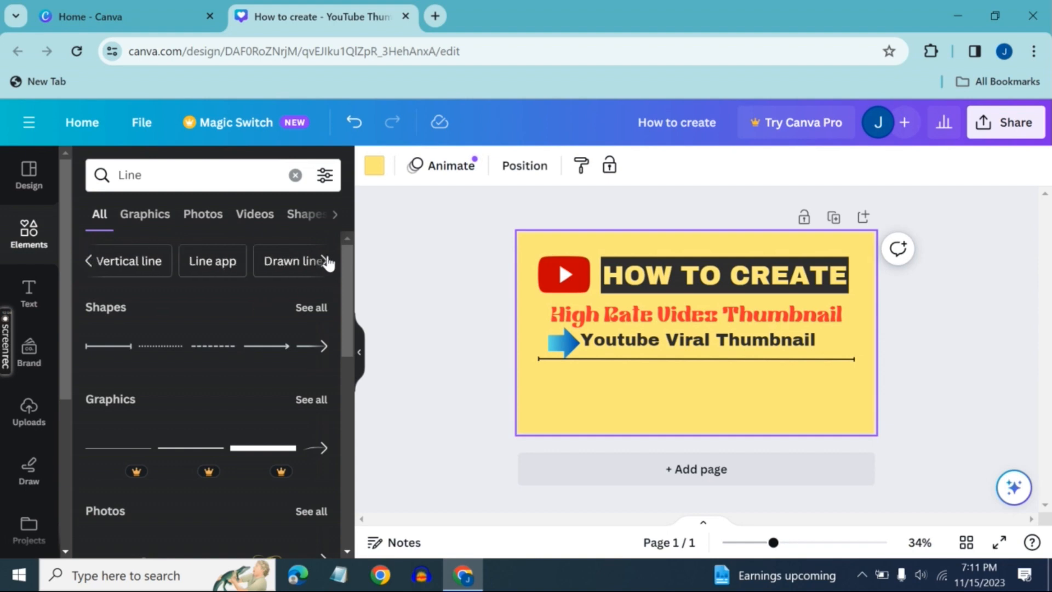
click(325, 262)
click(326, 261)
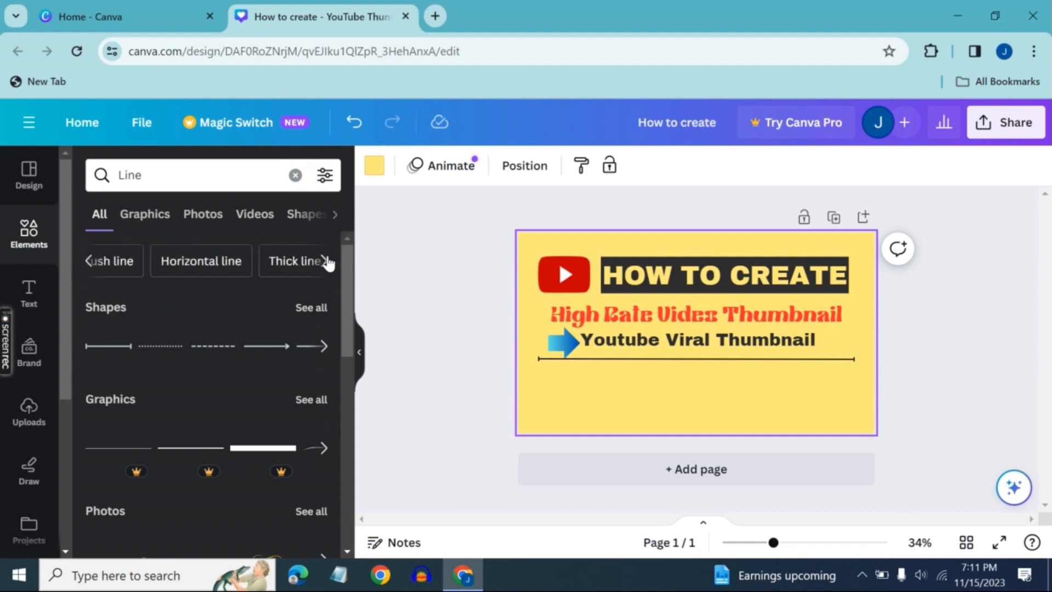
click(295, 175)
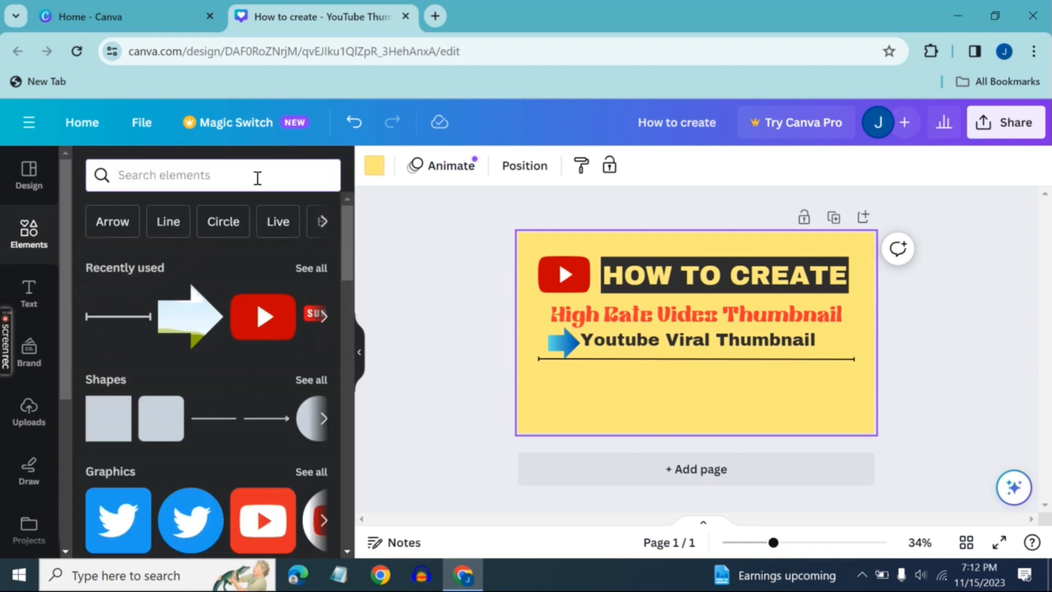
click(323, 317)
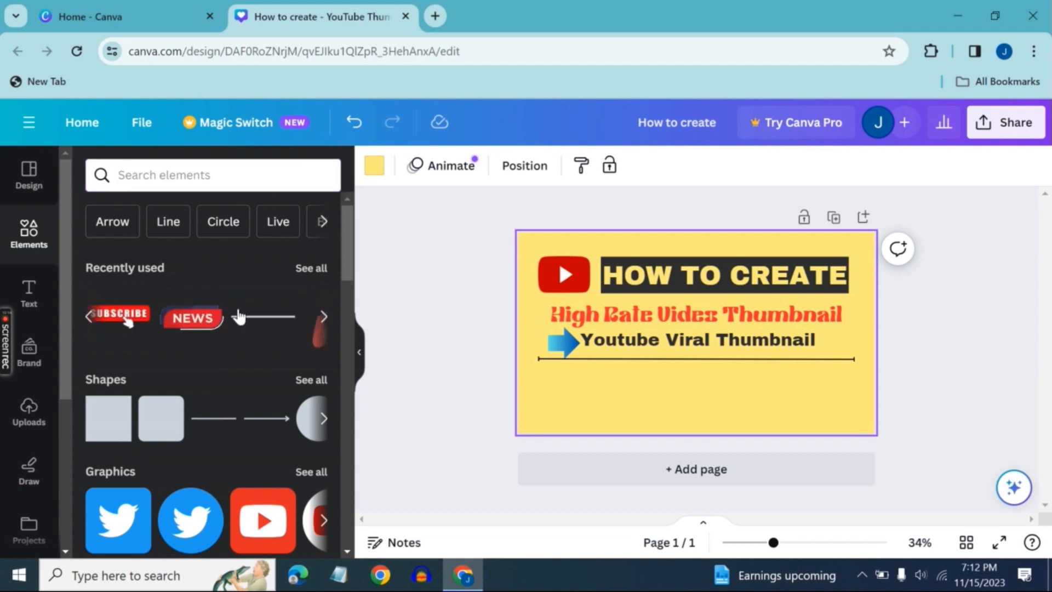
click(120, 323)
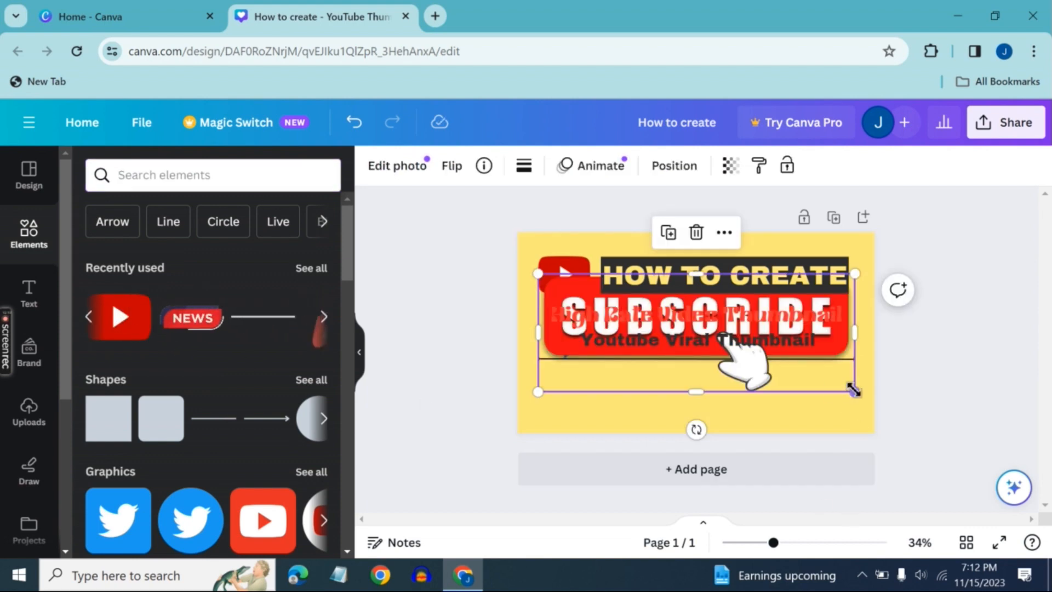
Shrink the "Subscribe" graphic and place it just beneath the left end of the line
drag(855, 391, 620, 285)
drag(592, 341, 605, 451)
drag(627, 412, 613, 406)
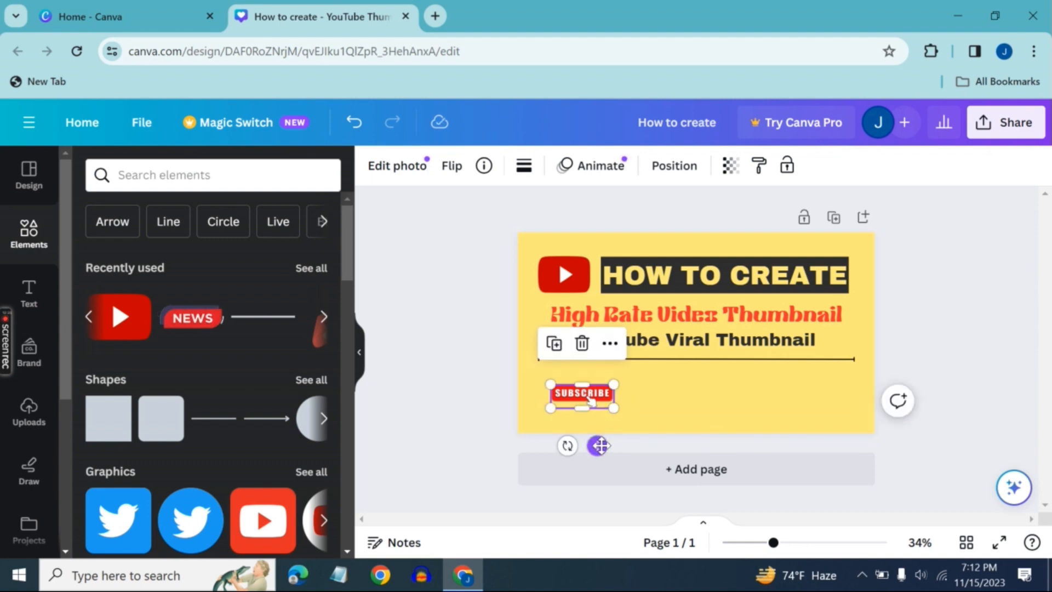
mouse_move(599, 444)
mouse_down()
mouse_move(596, 419)
mouse_move(588, 426)
mouse_up()
click(637, 392)
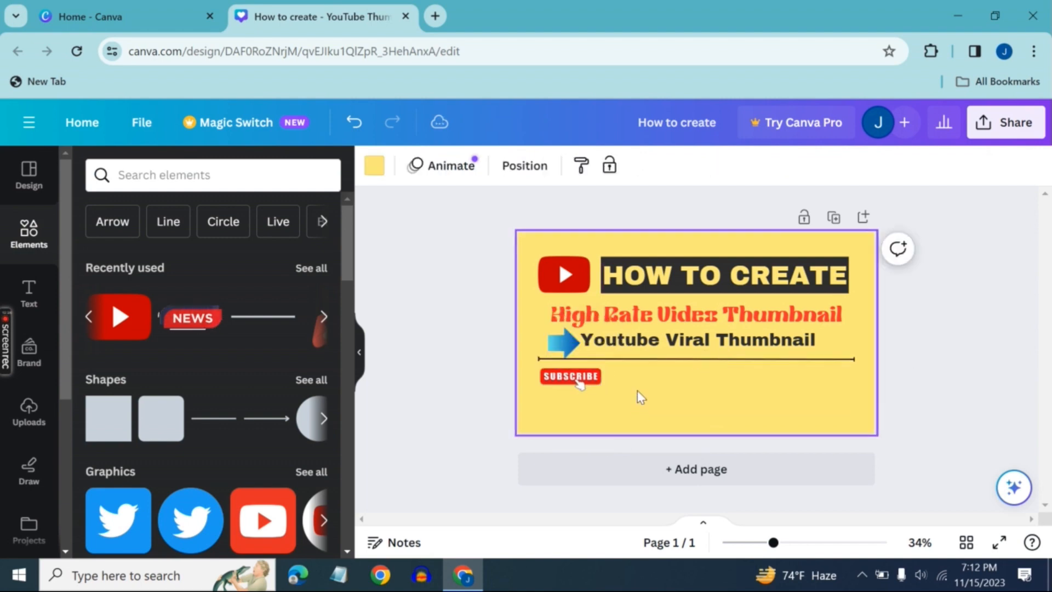
Add a subheading to the thumbnail reading "Subscribe this channel"
click(30, 309)
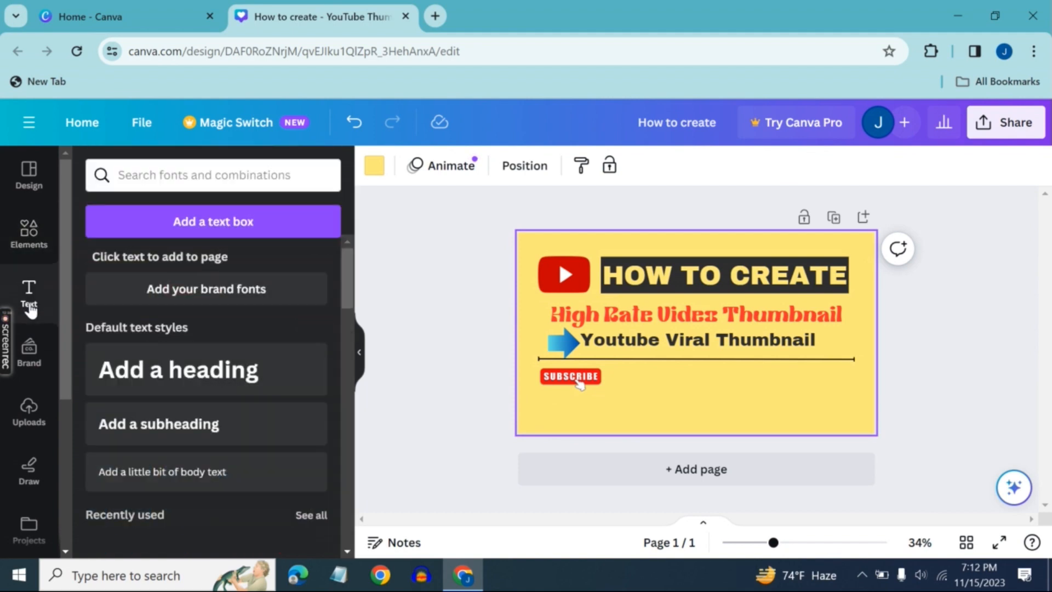
click(195, 426)
key(BackSpace)
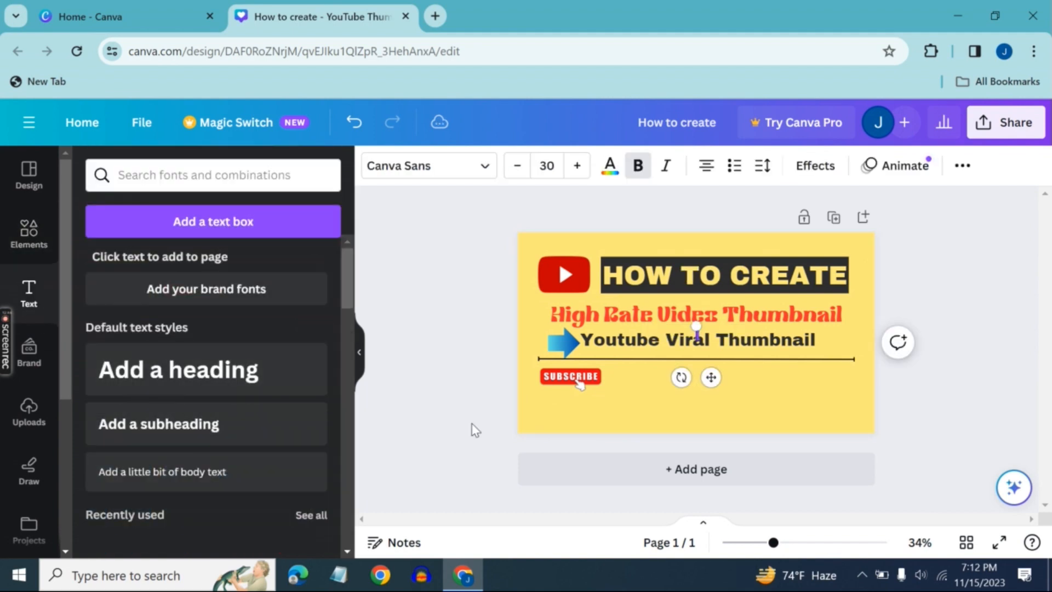
text(Subscr)
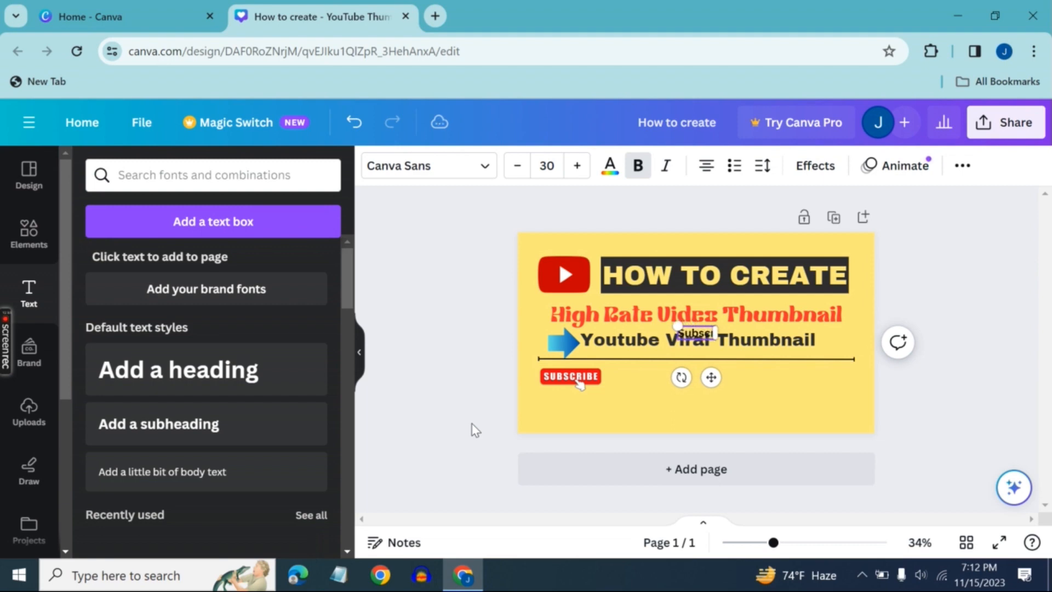
text(ibe)
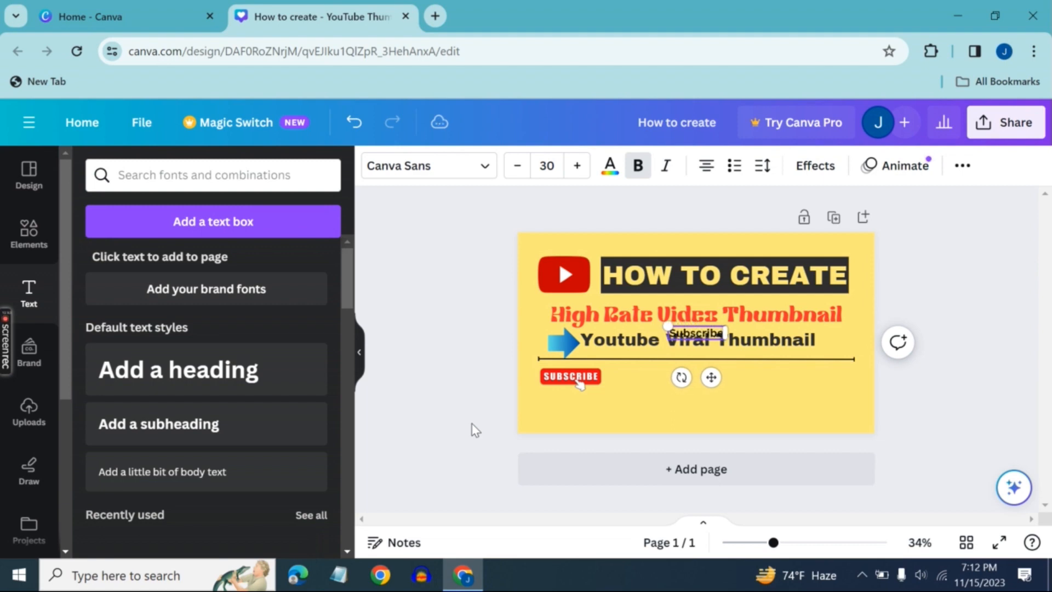
text( this)
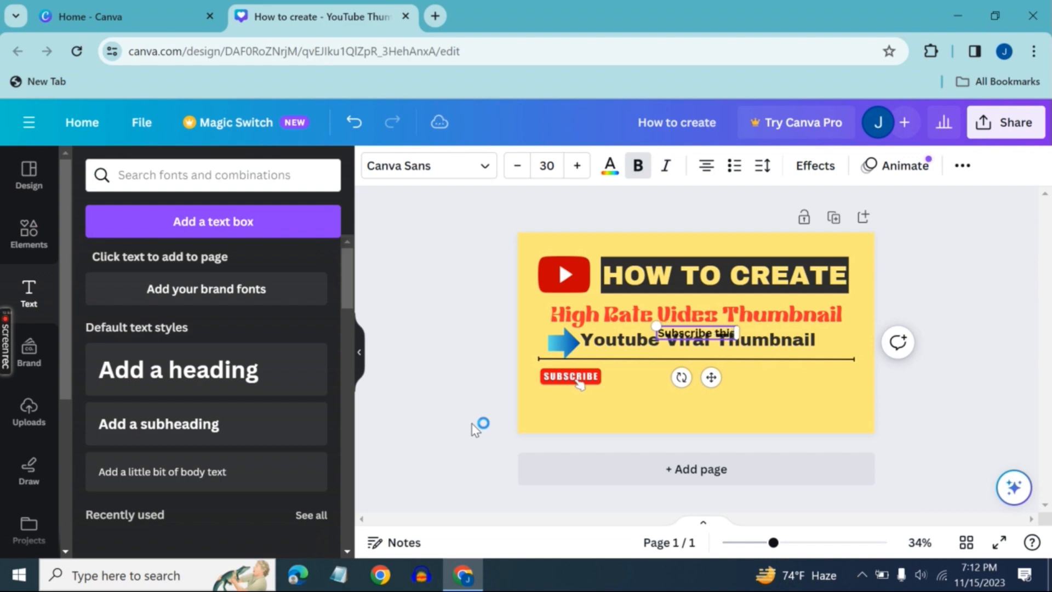
text( channe)
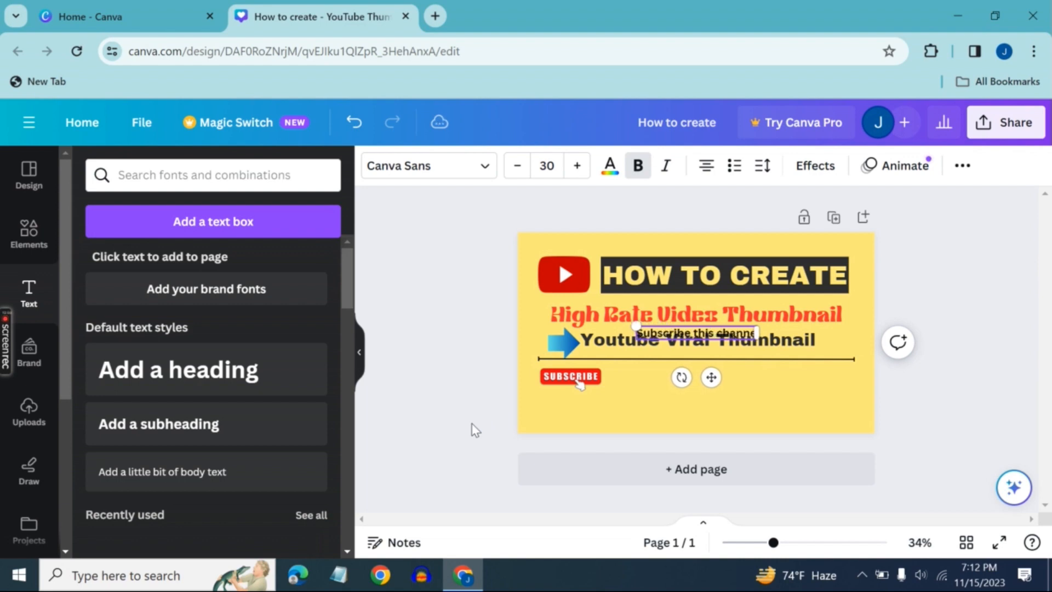
text(l)
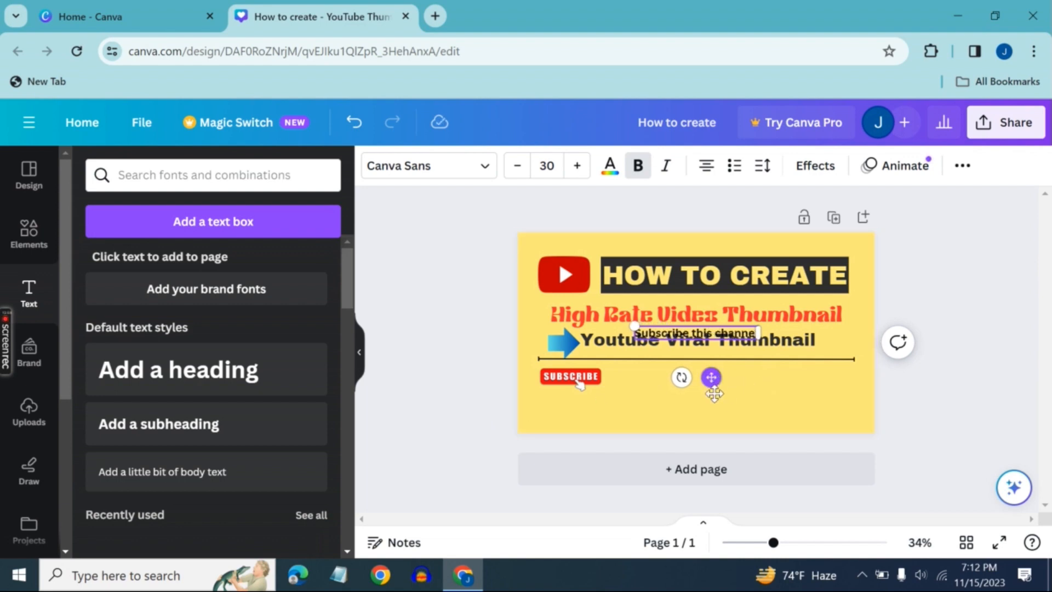
Place the "Subscribe this channel" text below the line's right half and enlarge it slightly to size 31.8
drag(711, 377, 697, 422)
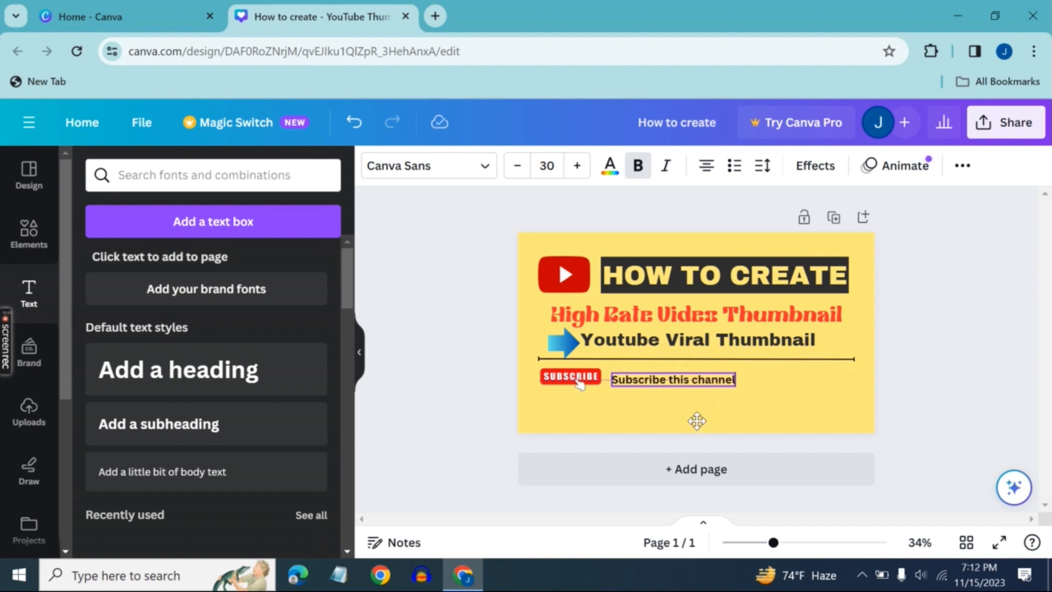
drag(610, 371, 603, 367)
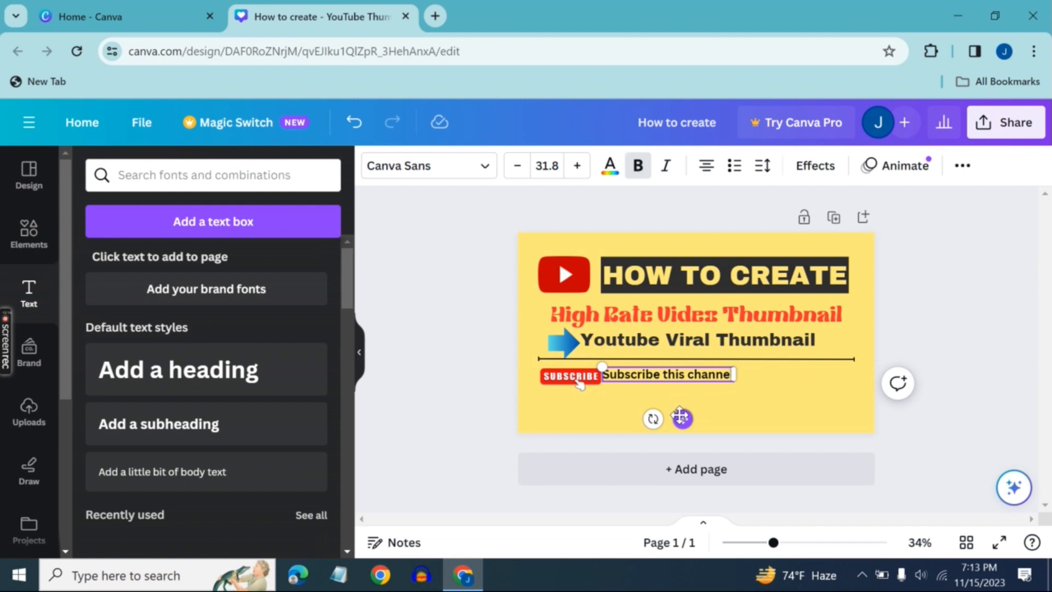
drag(681, 418, 749, 419)
Move the "Subscribe" graphic right along the line until it sits just left of the "Subscribe this channel" text
click(584, 389)
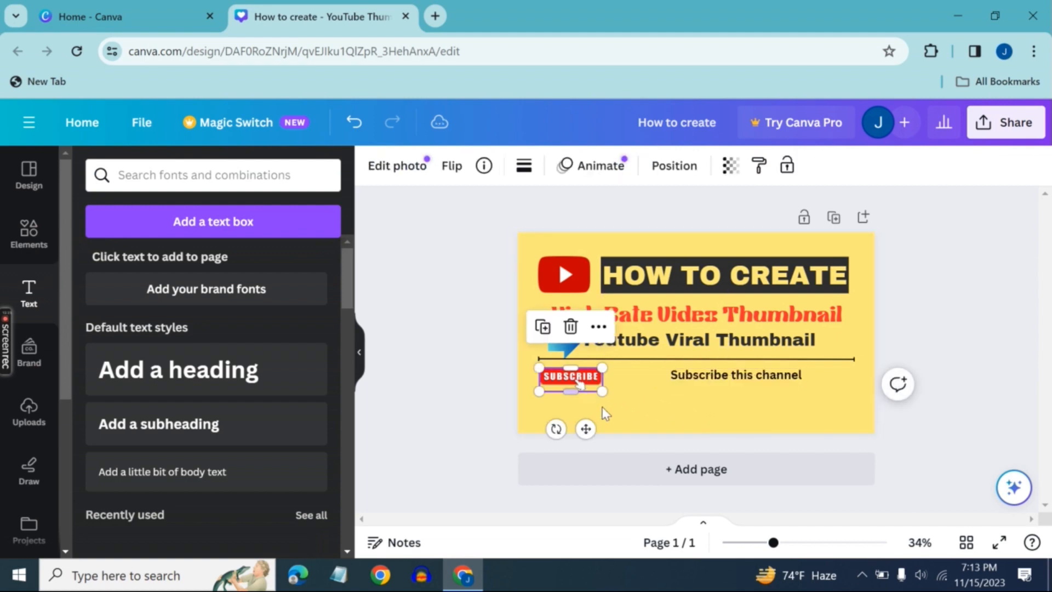
drag(586, 428, 647, 425)
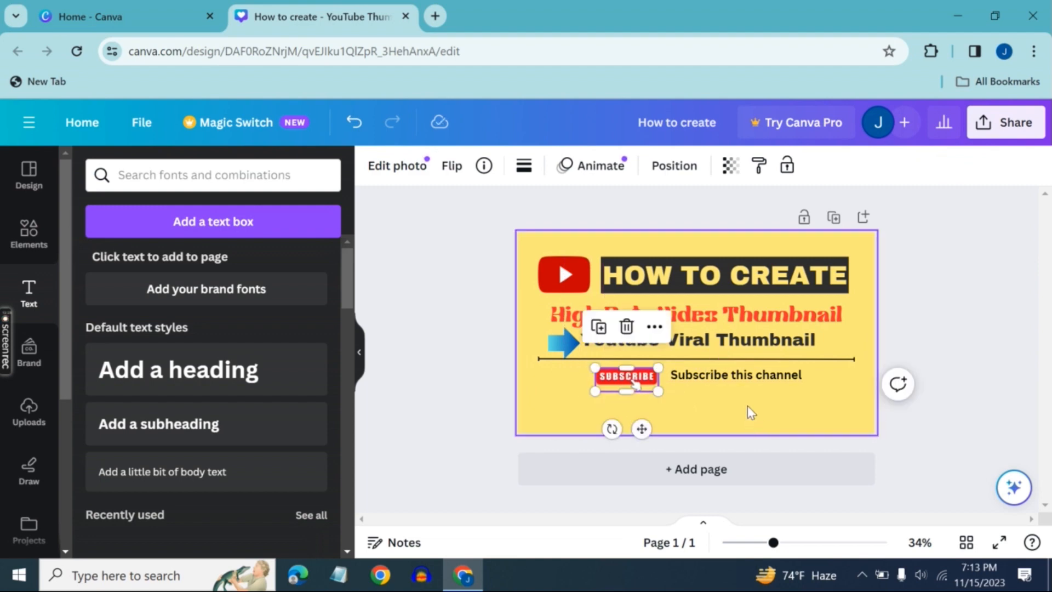
click(748, 381)
click(703, 407)
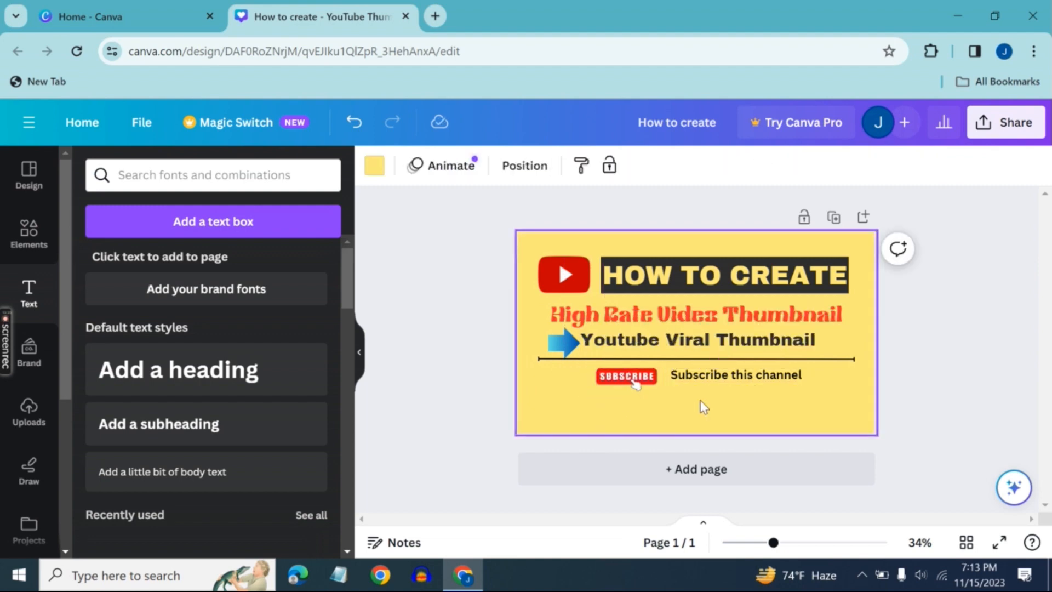
Set the "Subscribe this channel" text to the Blueberry font and enlarge it to size 33.9, keeping it beside the "Subscribe" graphic
click(714, 382)
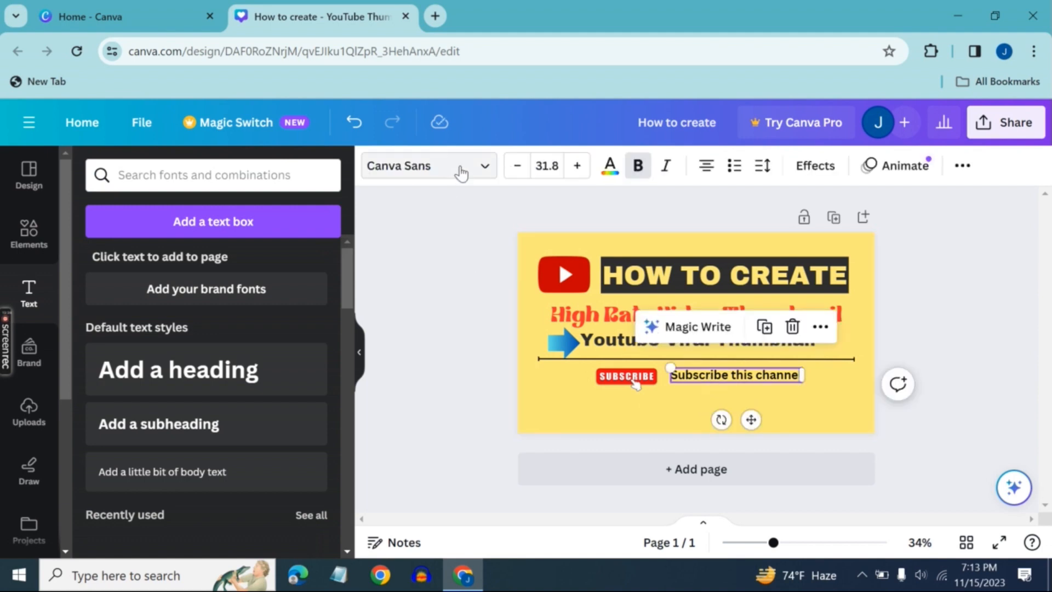
click(466, 165)
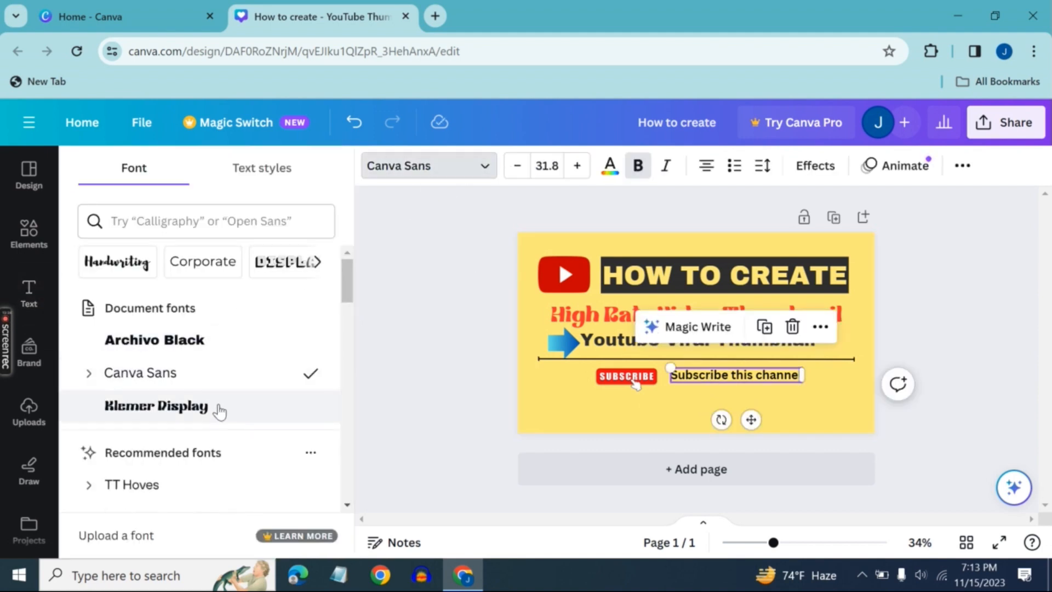
scroll(219, 411, down, 5)
click(194, 359)
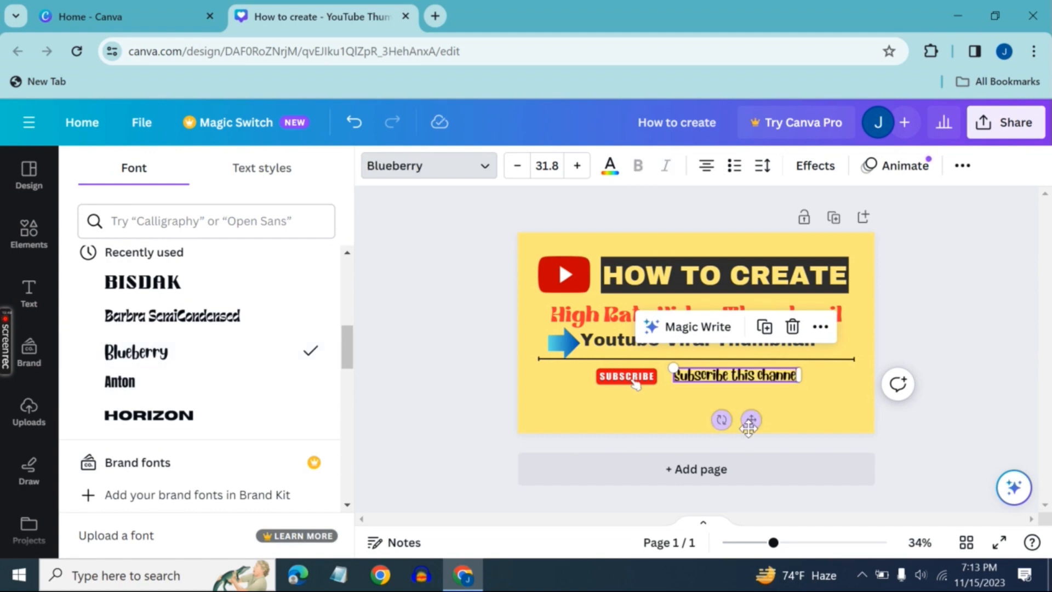
drag(670, 366, 664, 364)
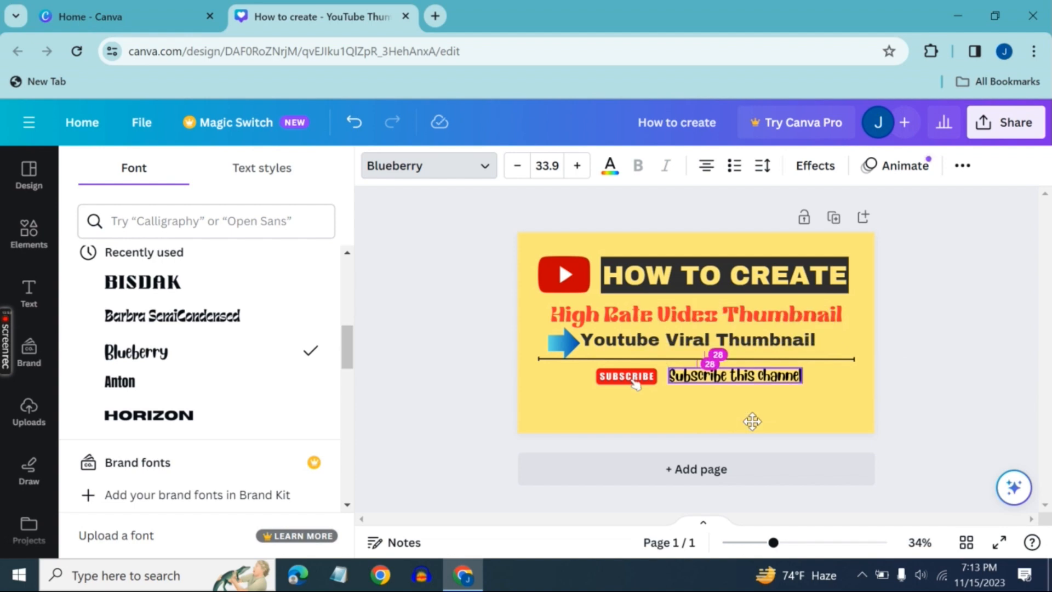
drag(752, 422, 751, 421)
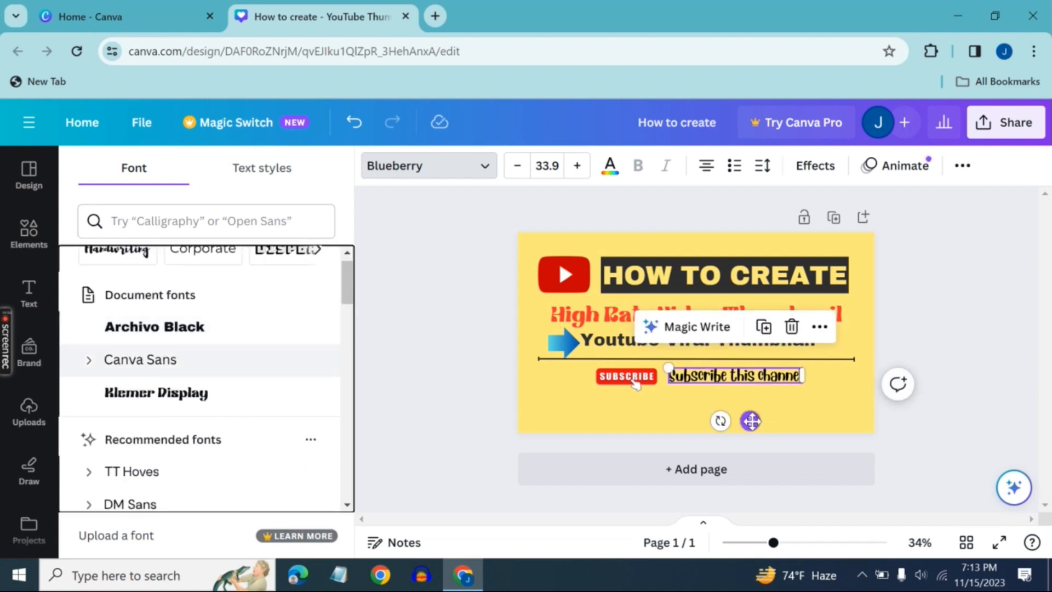
click(717, 409)
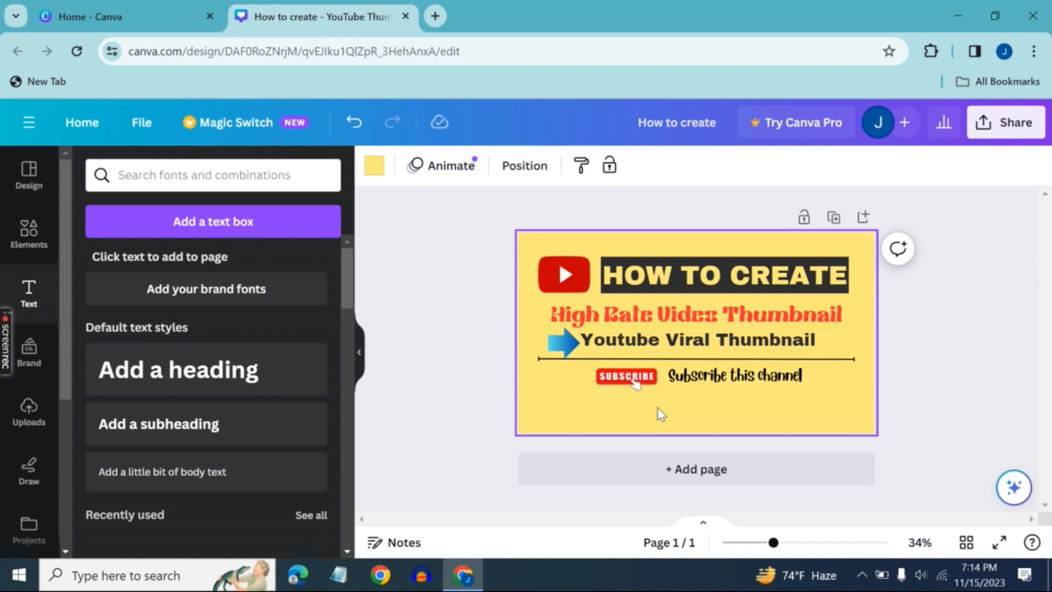
Download the finished thumbnail as a PNG at 1,280 × 720 px
click(993, 126)
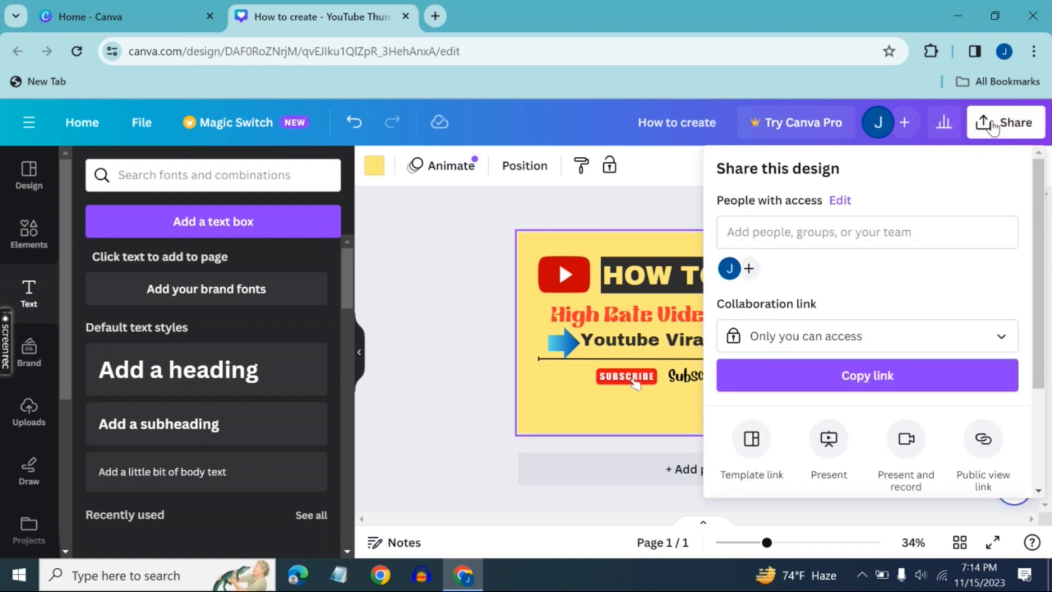
scroll(816, 482, down, 3)
click(818, 386)
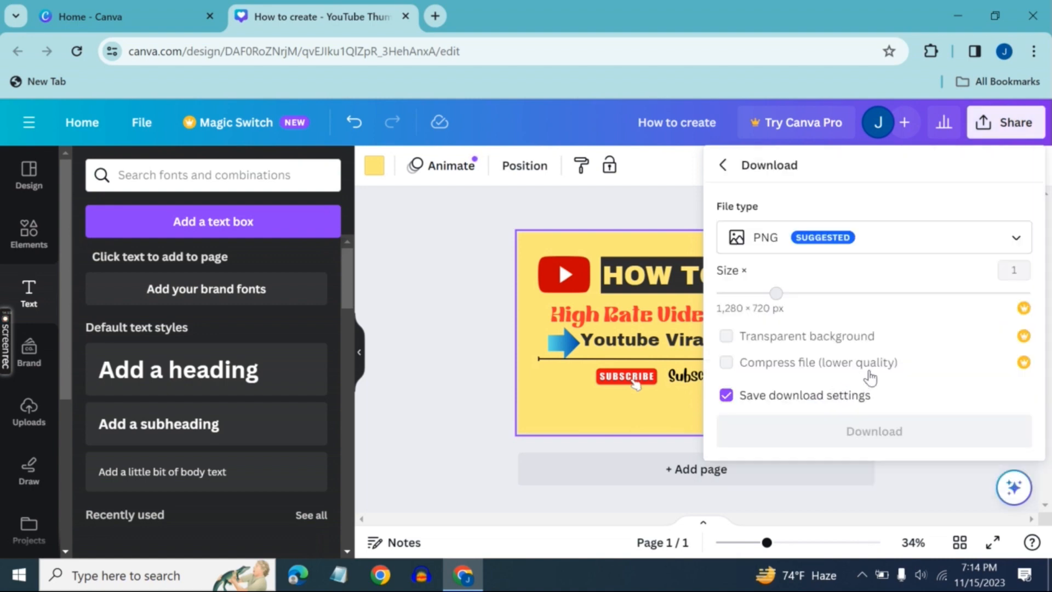
click(893, 438)
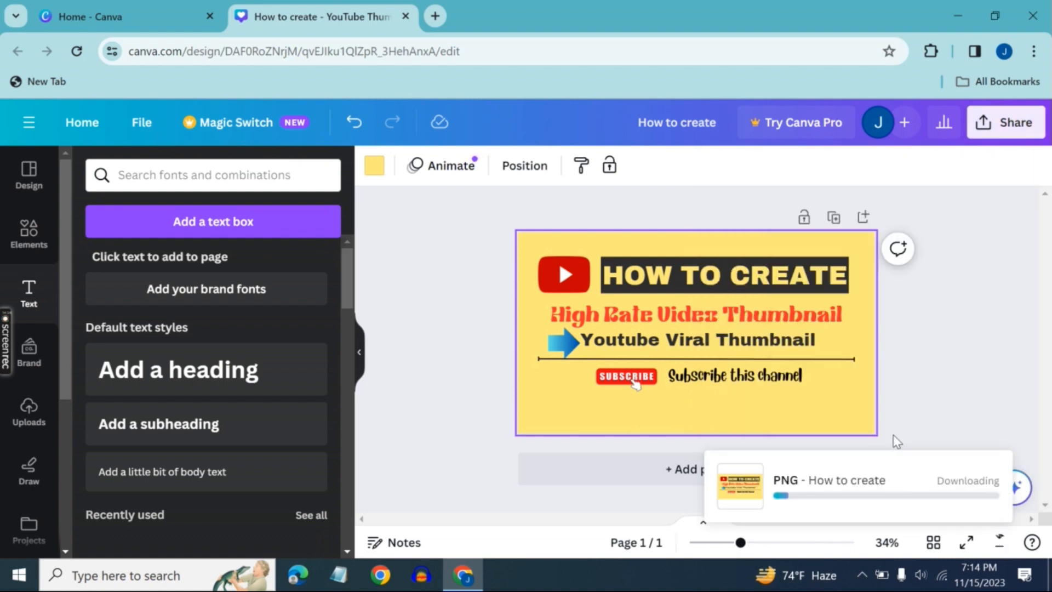